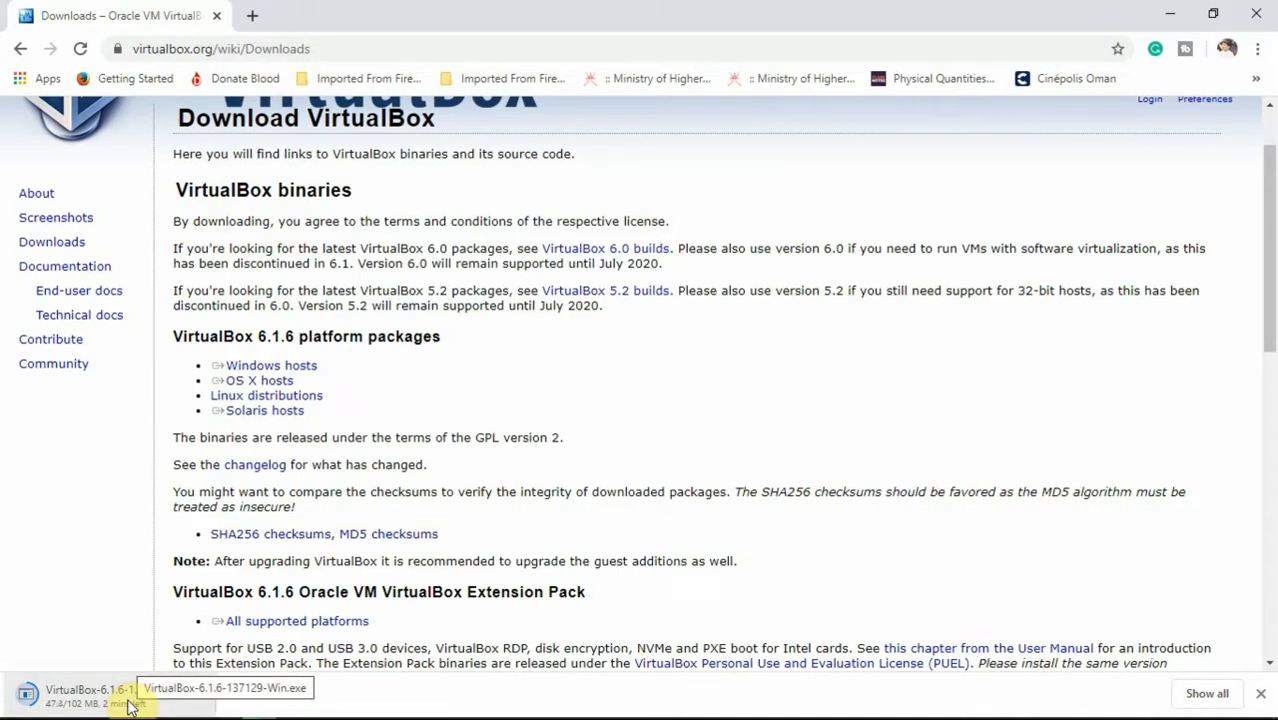
Step: Open a new Chrome tab next to the VirtualBox downloads page
left_click(250, 22)
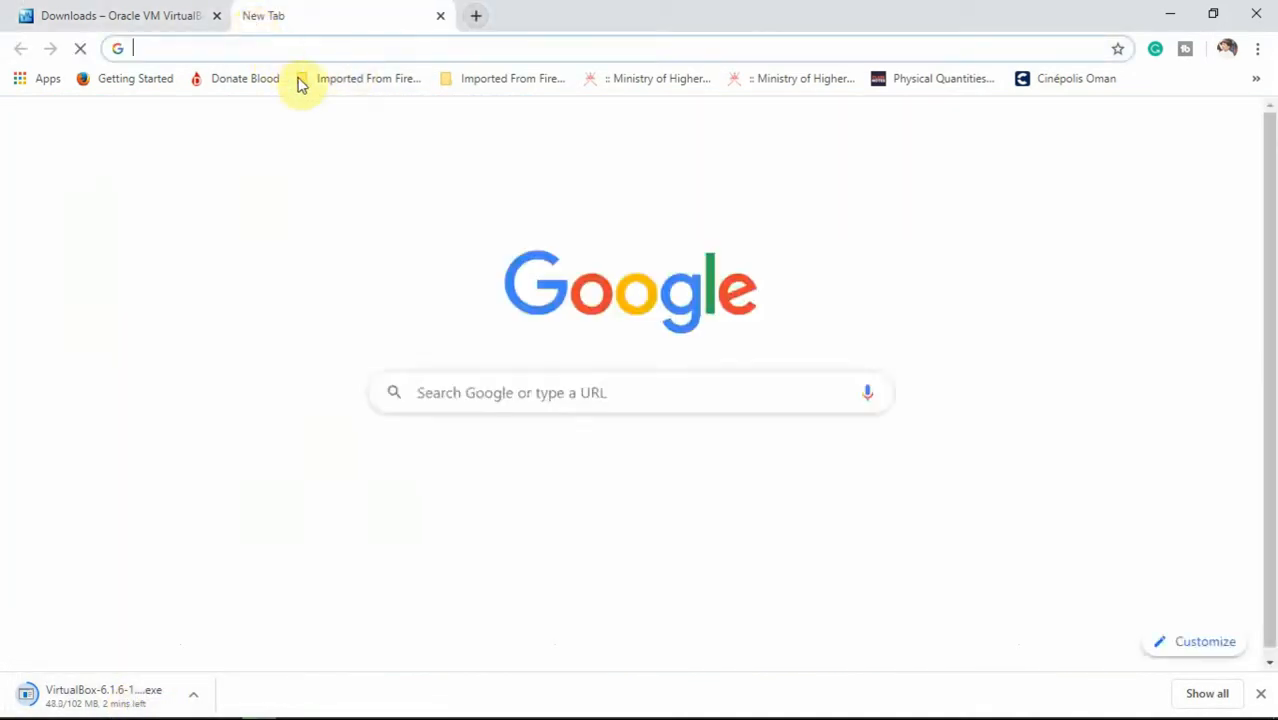
Step: Search Google for 'download centos 8' and open the CentOS Linux DVD ISO mirrors list
left_click(446, 392)
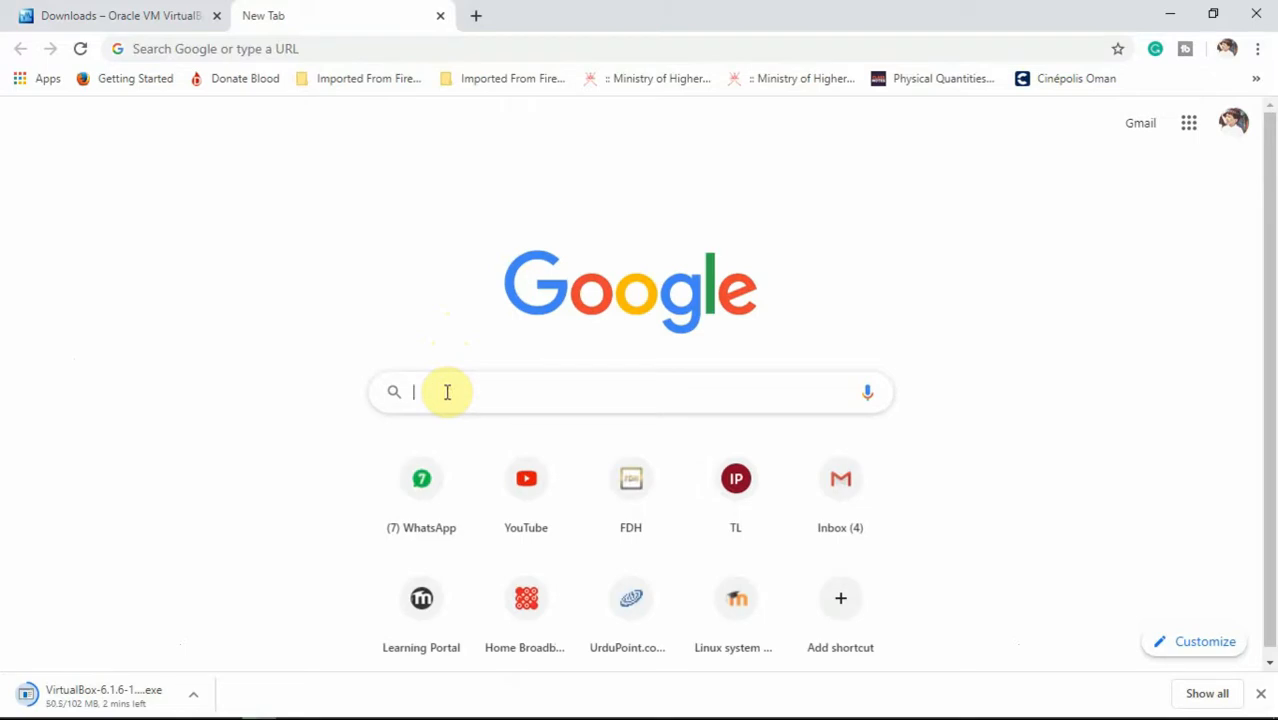
type("down")
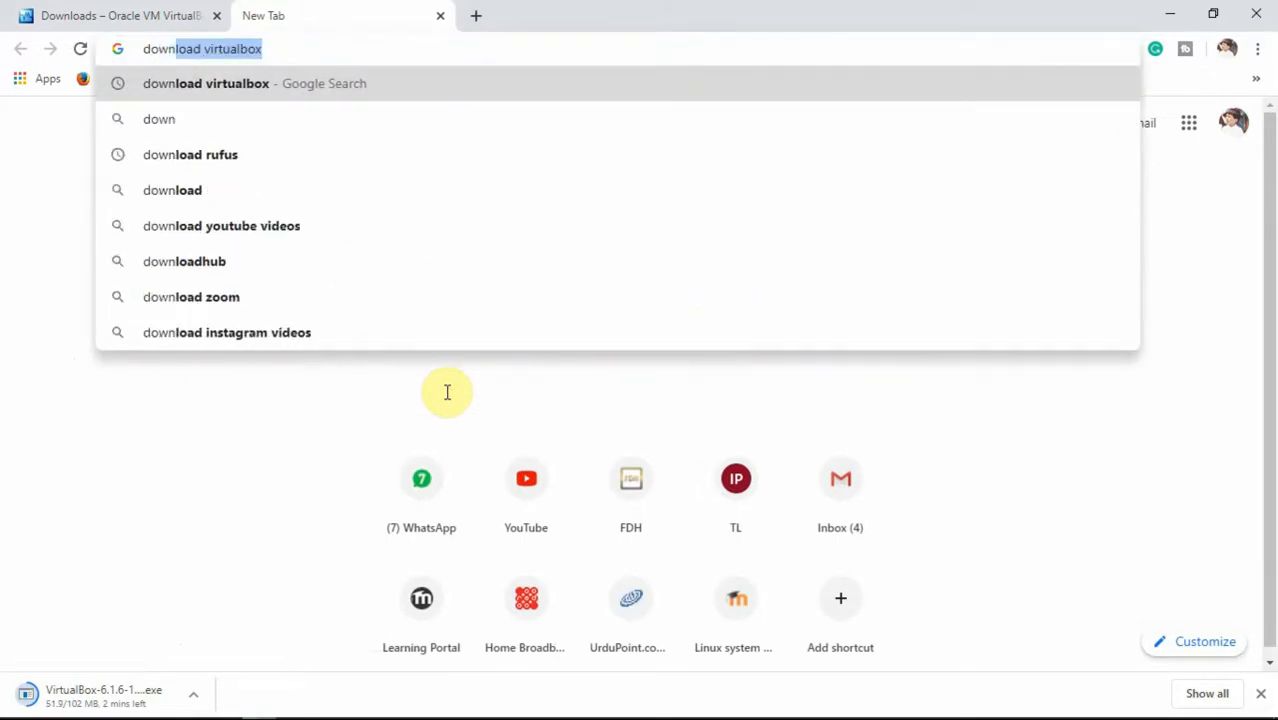
type("load centos 8")
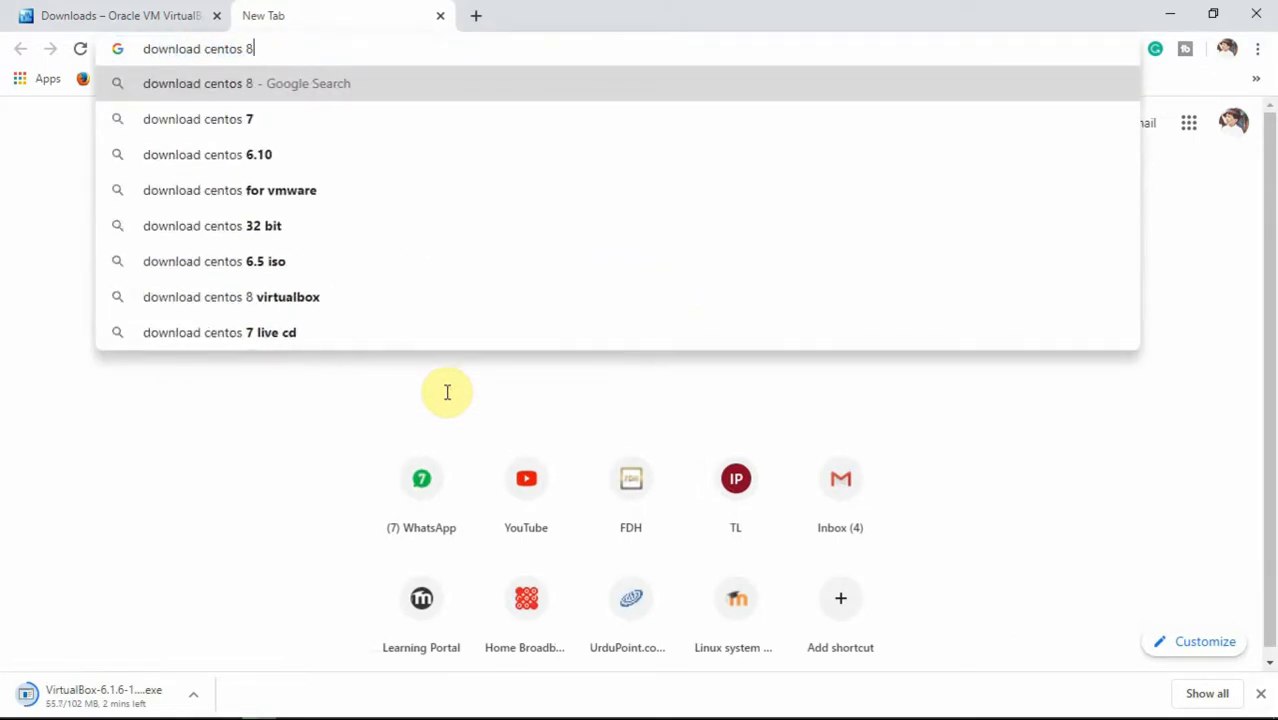
key("Return")
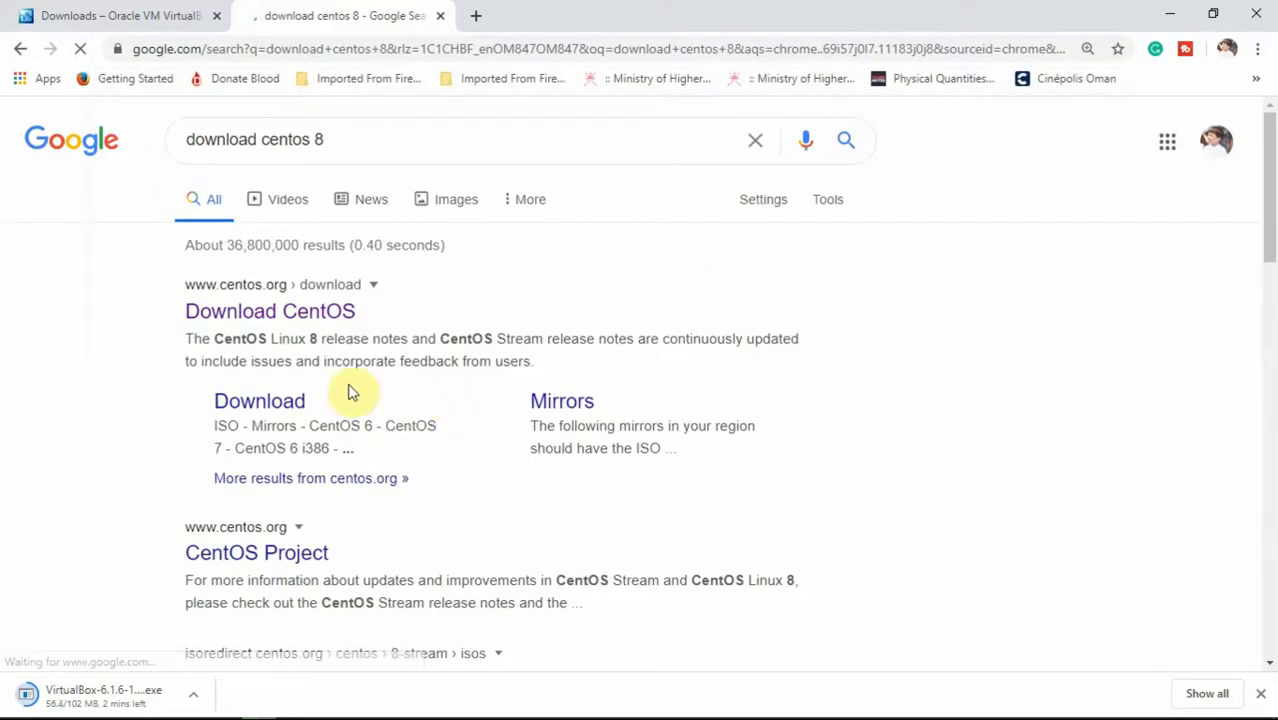
left_click(308, 323)
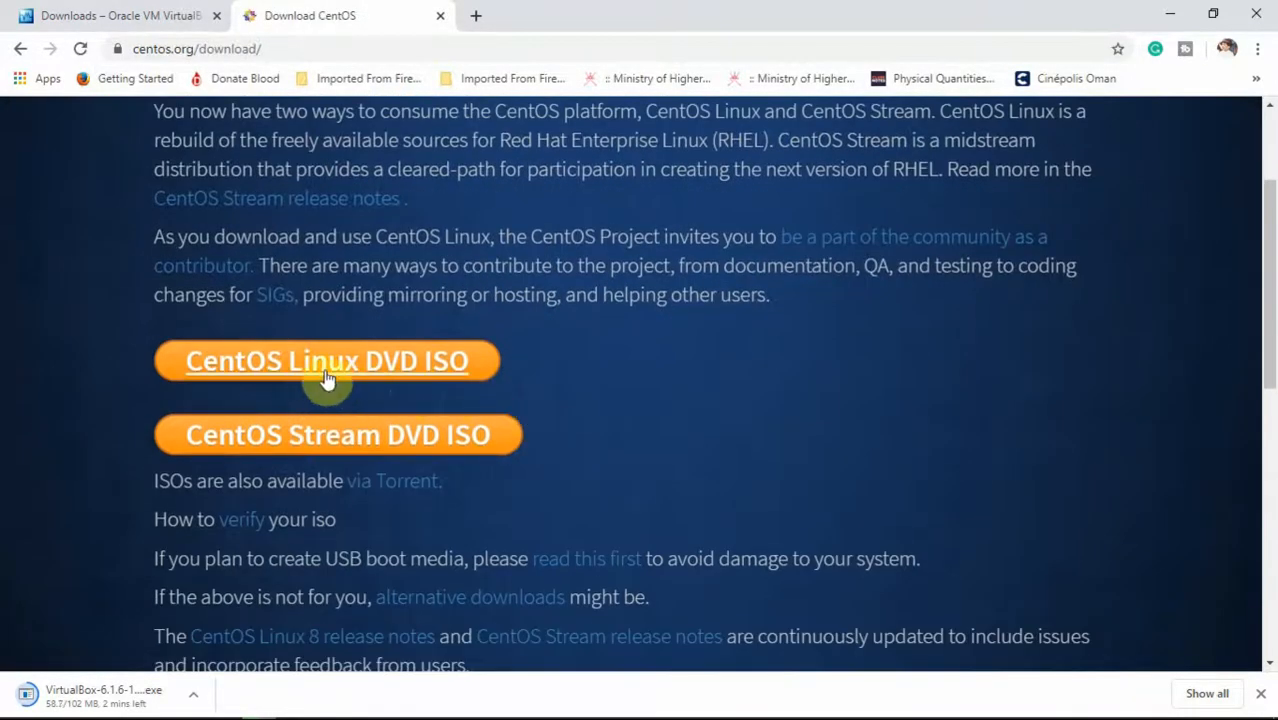
left_click(405, 372)
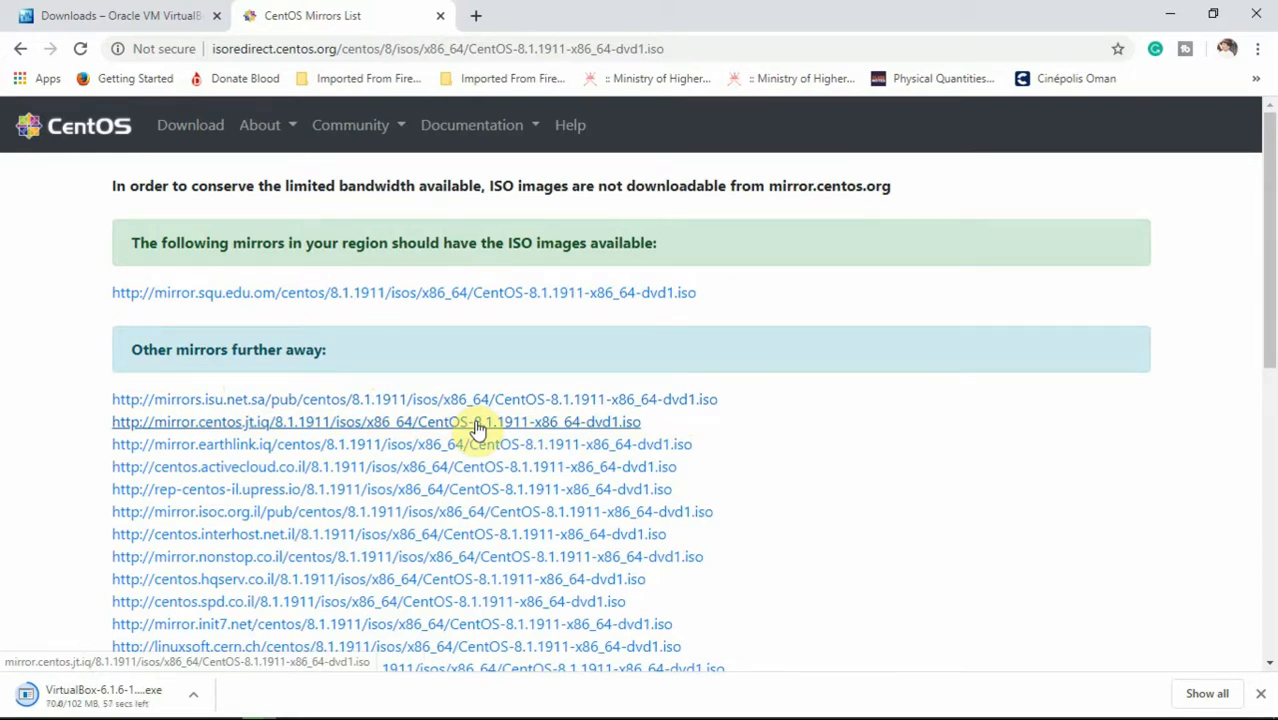
Step: Start downloading the CentOS 8.1.1911 ISO from the second mirror into Downloads, then cancel it
left_click(443, 427)
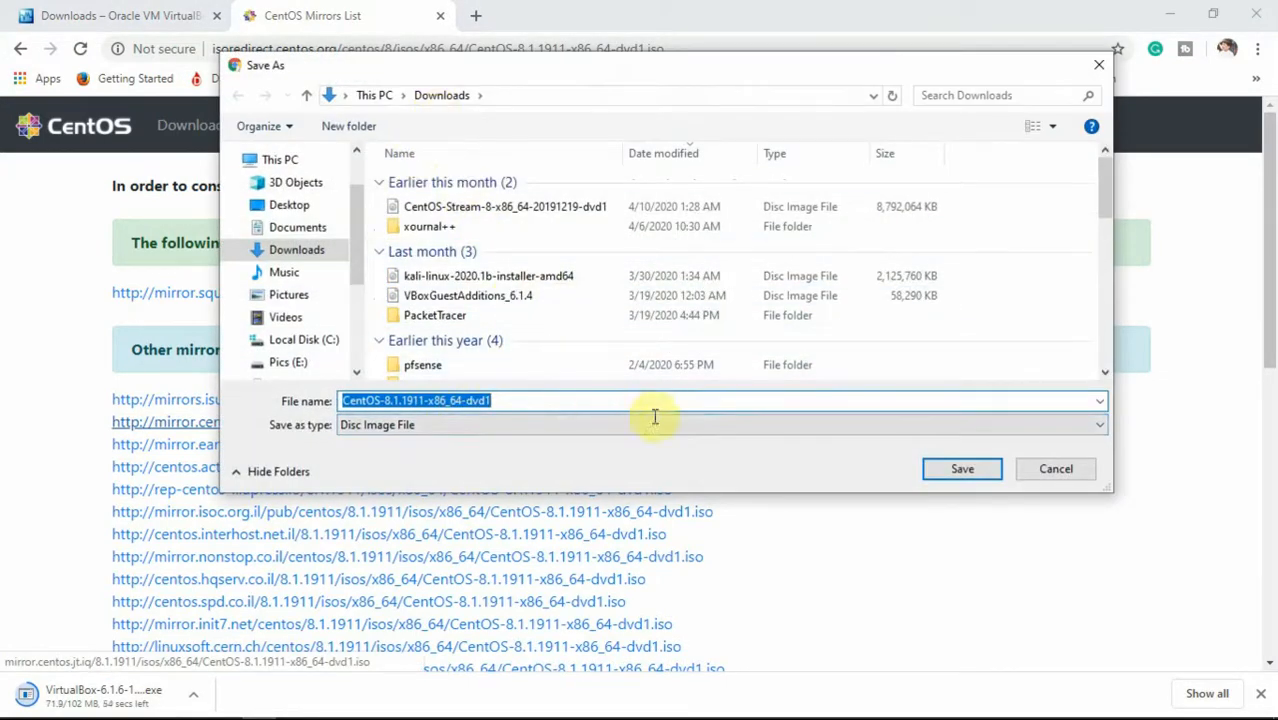
left_click(962, 470)
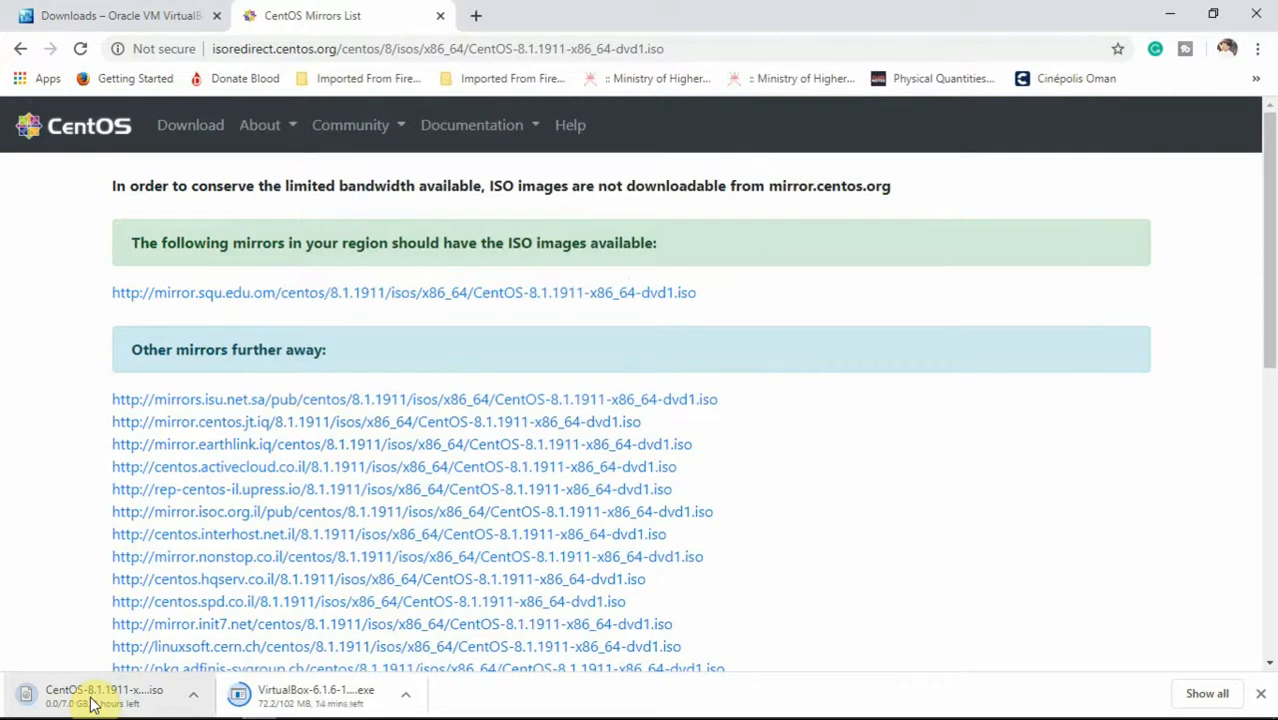
left_click(194, 698)
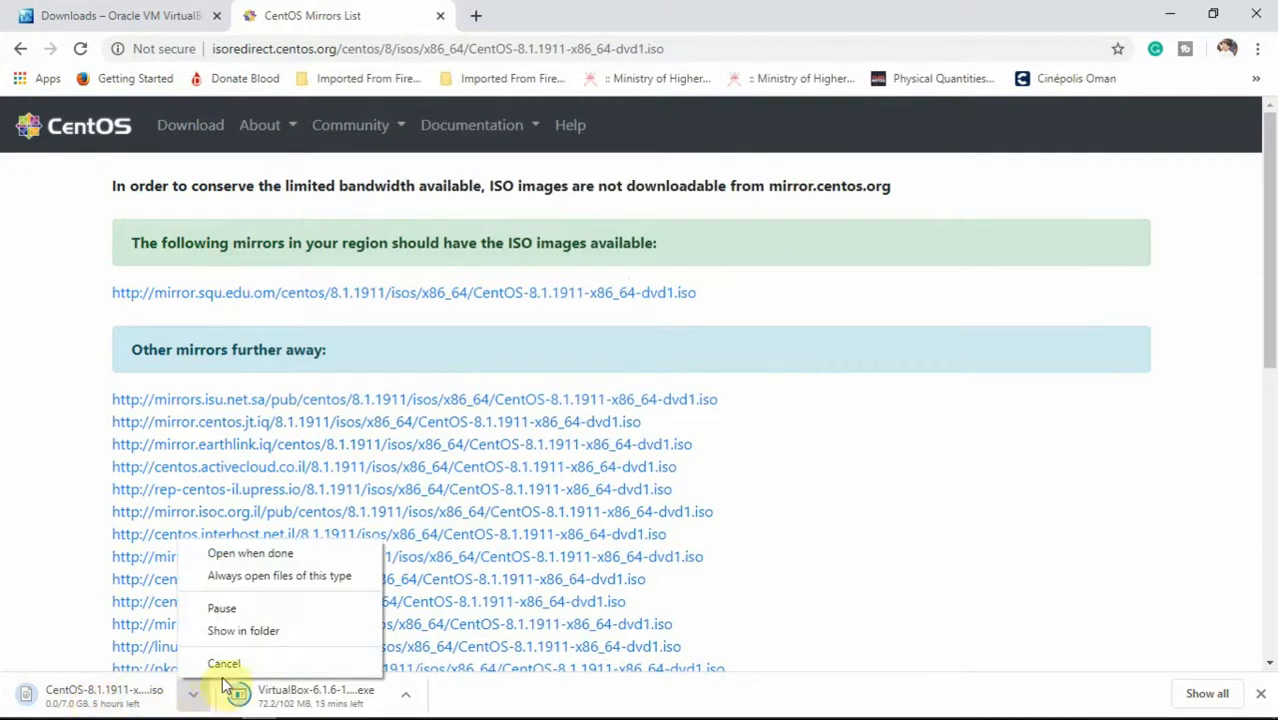
left_click(223, 664)
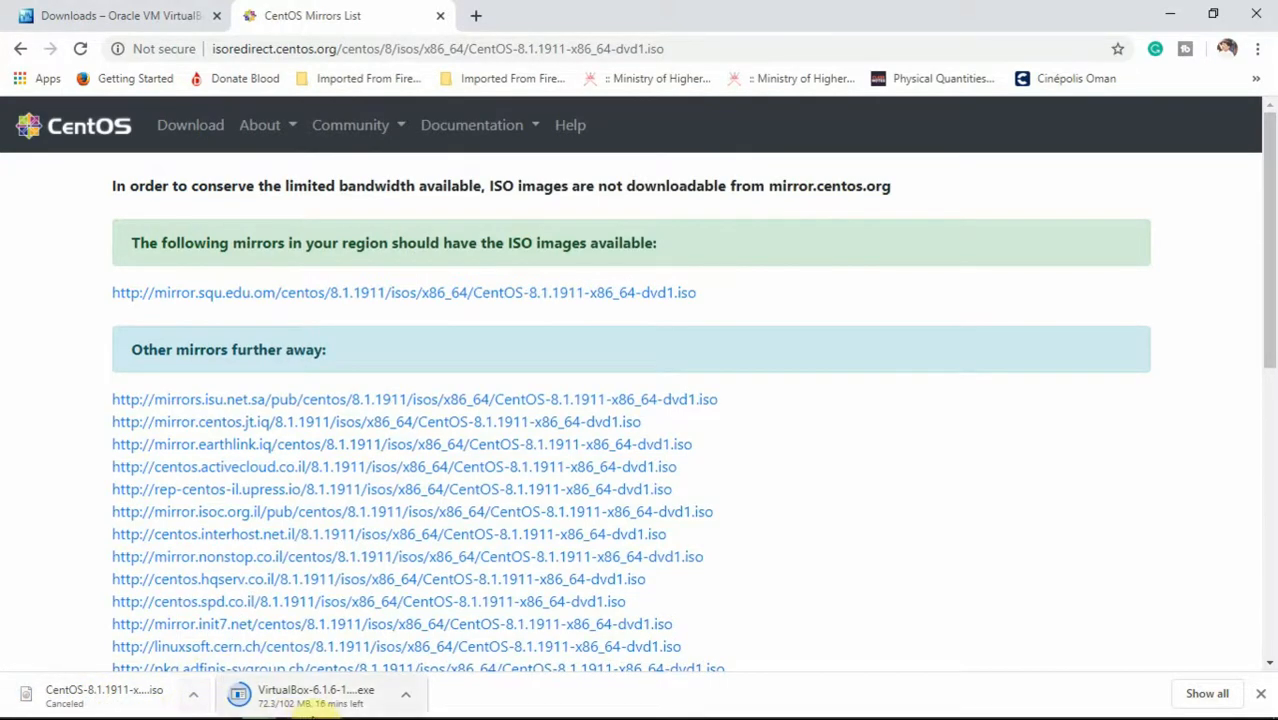
mouse_move(350, 712)
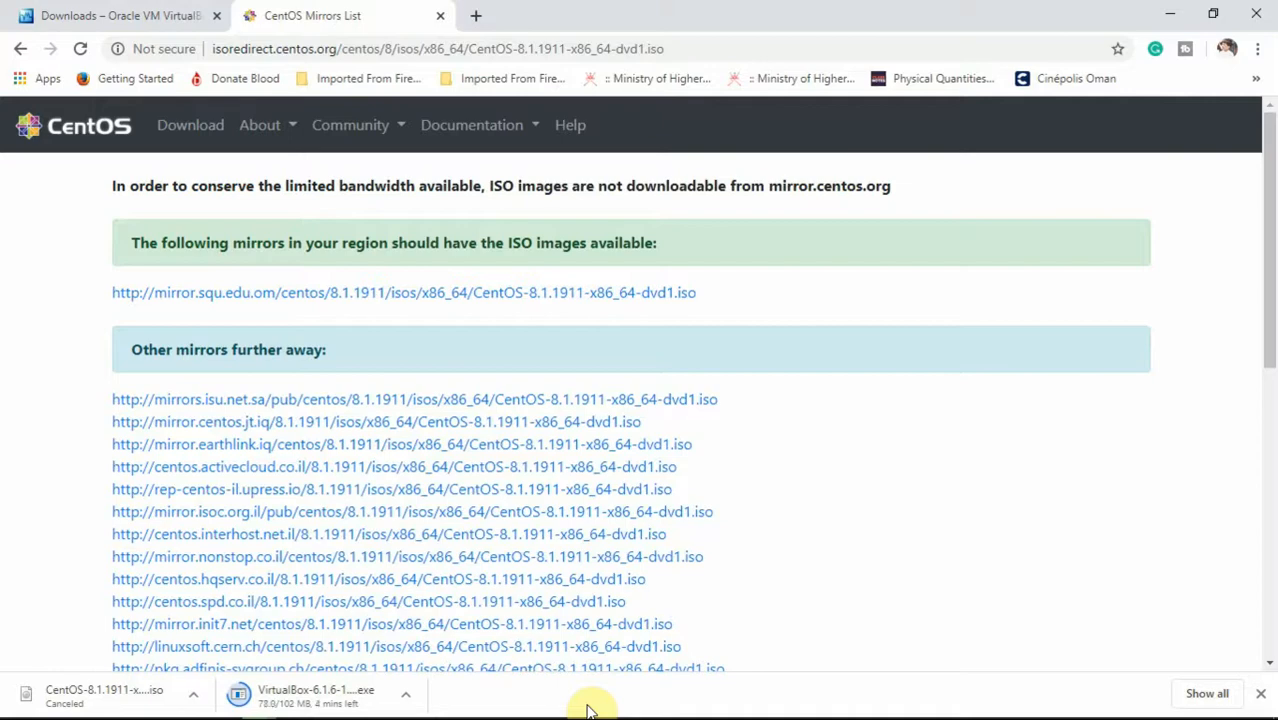
Step: Open a command prompt with Win+R cmd, then launch the downloaded VirtualBox installer from Chrome
scroll(588, 710, "down", 3)
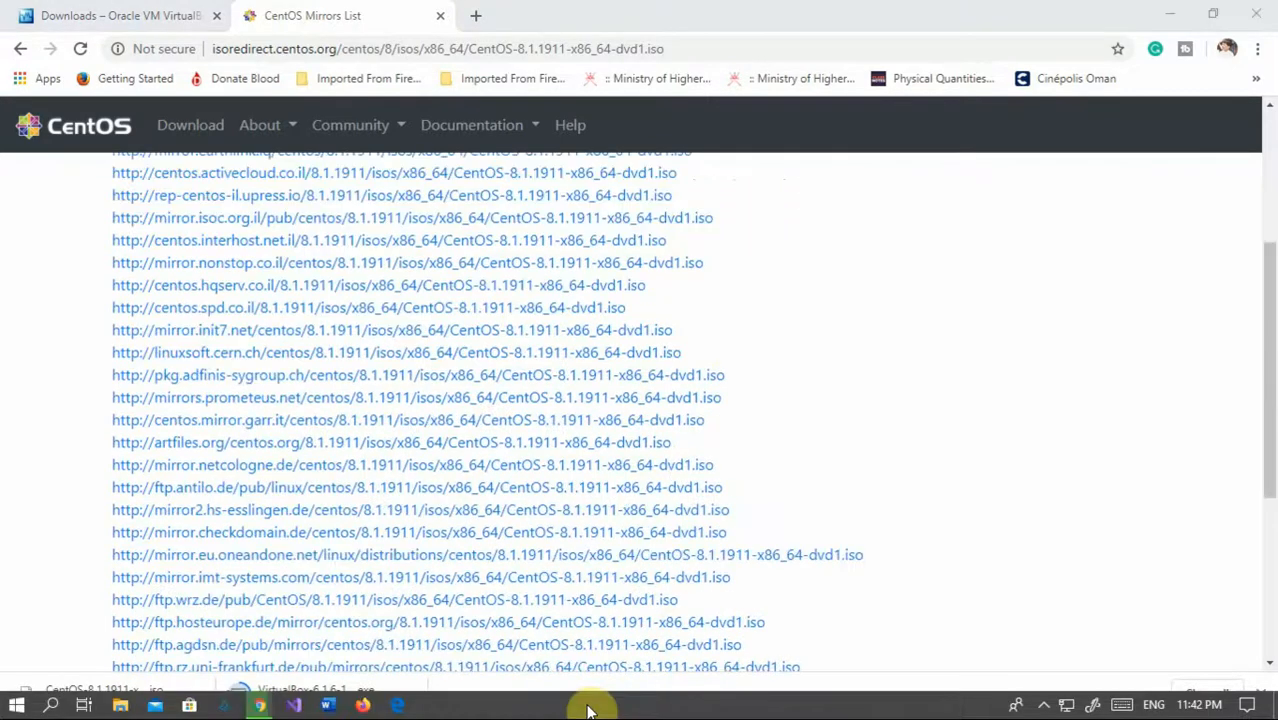
key("super+r")
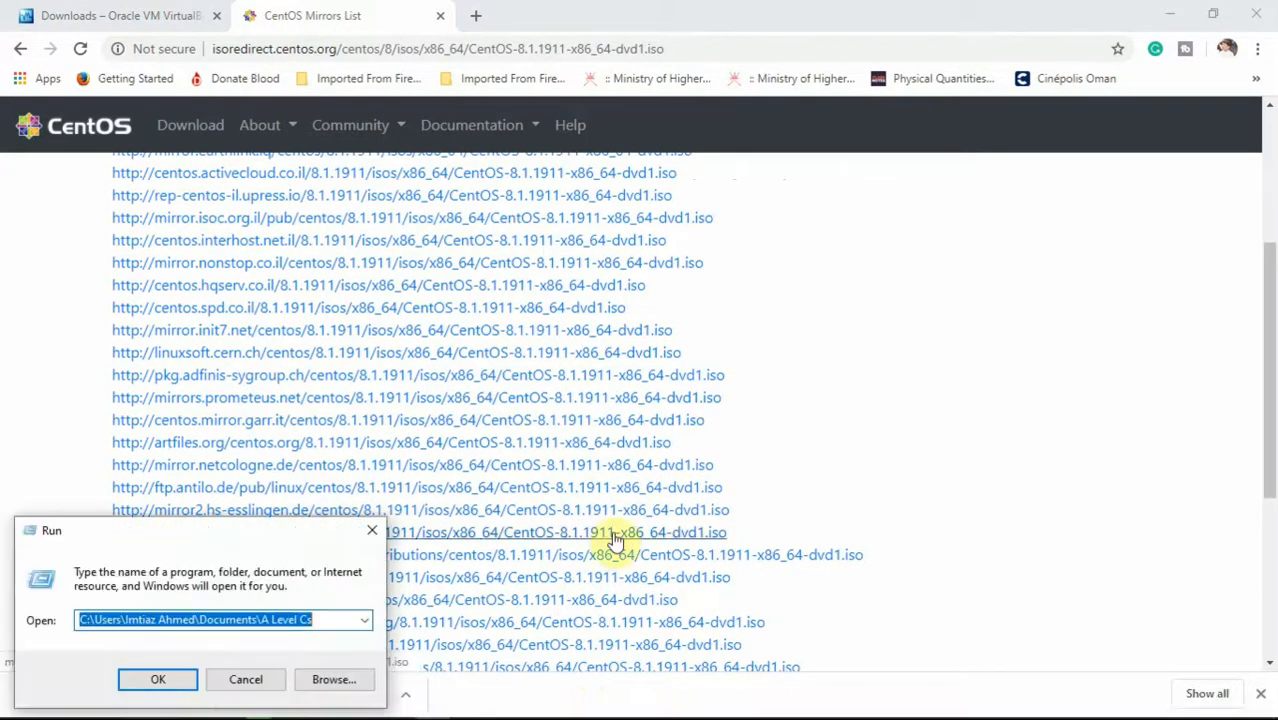
type("cmd")
key("Return")
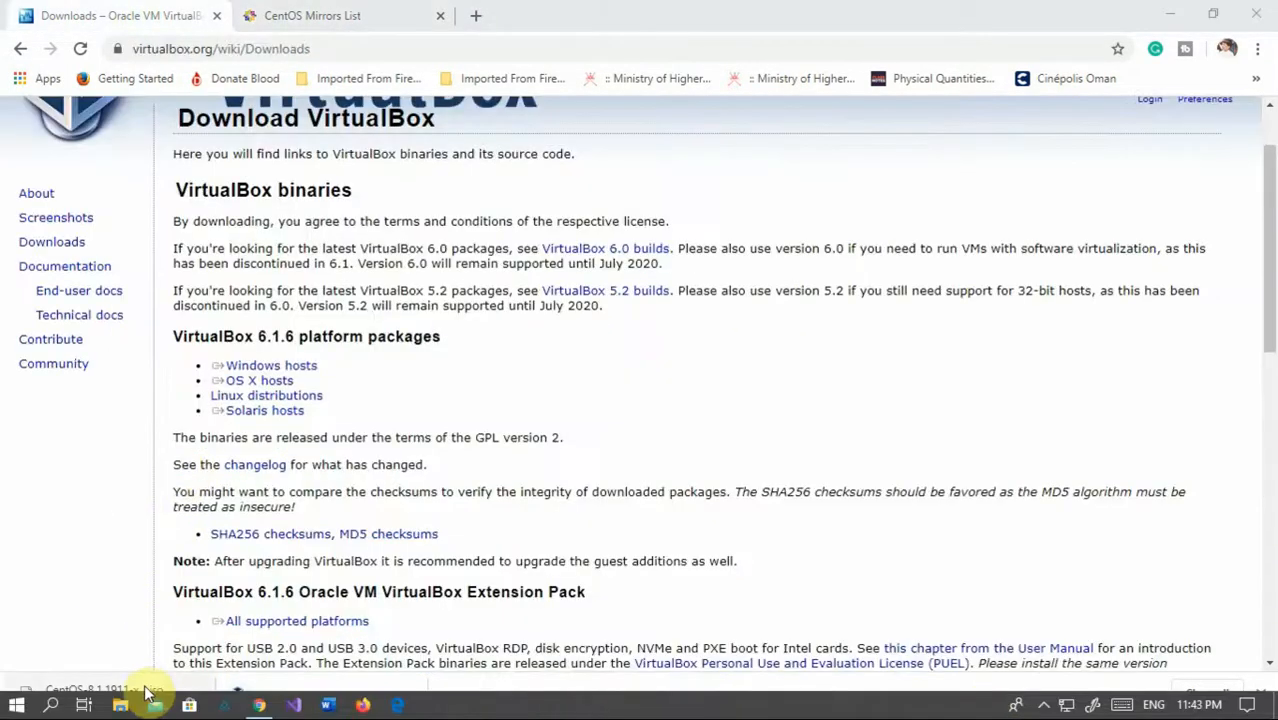
left_click(83, 538)
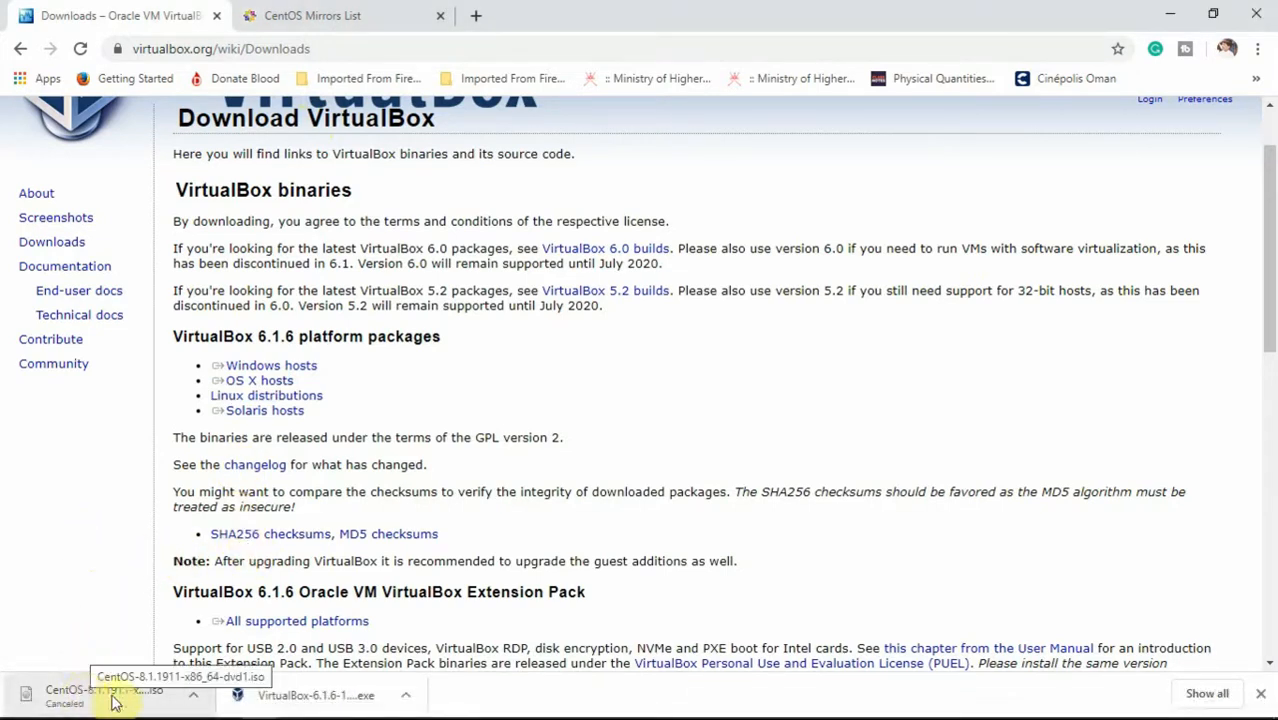
left_click(258, 695)
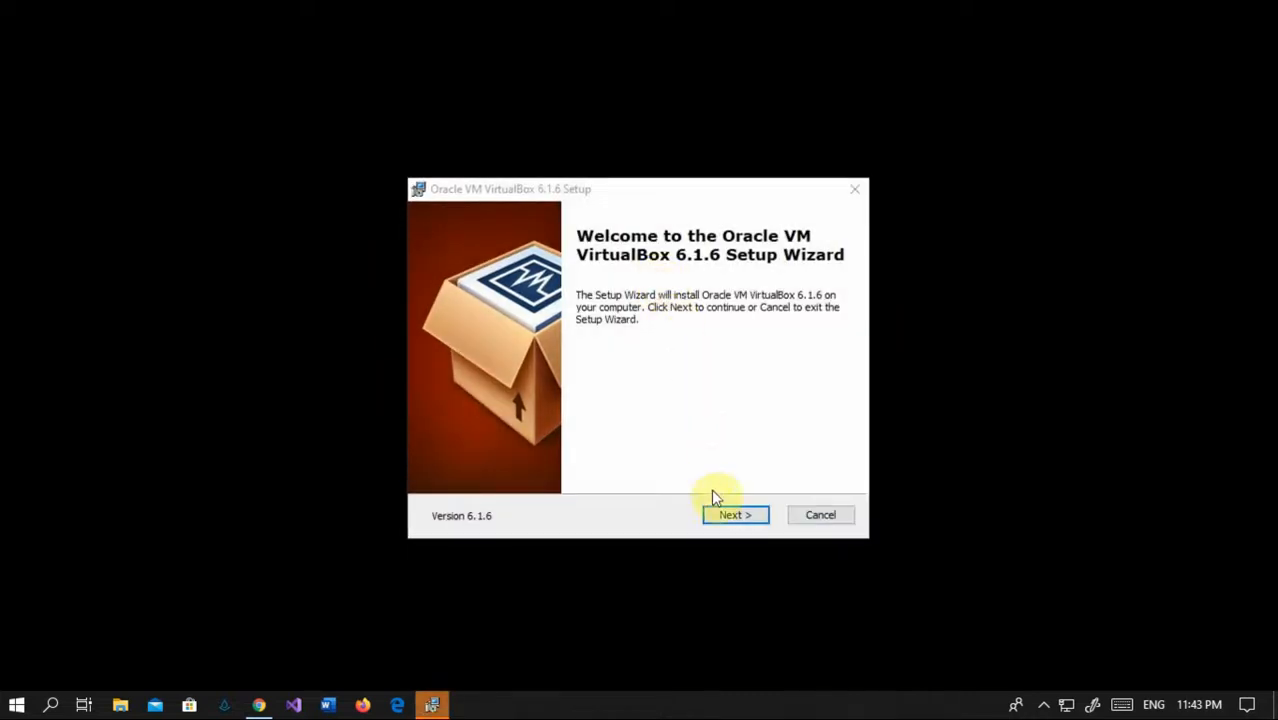
Step: Install VirtualBox 6.1.6 with default features and shortcuts, accepting the network reset
left_click(718, 518)
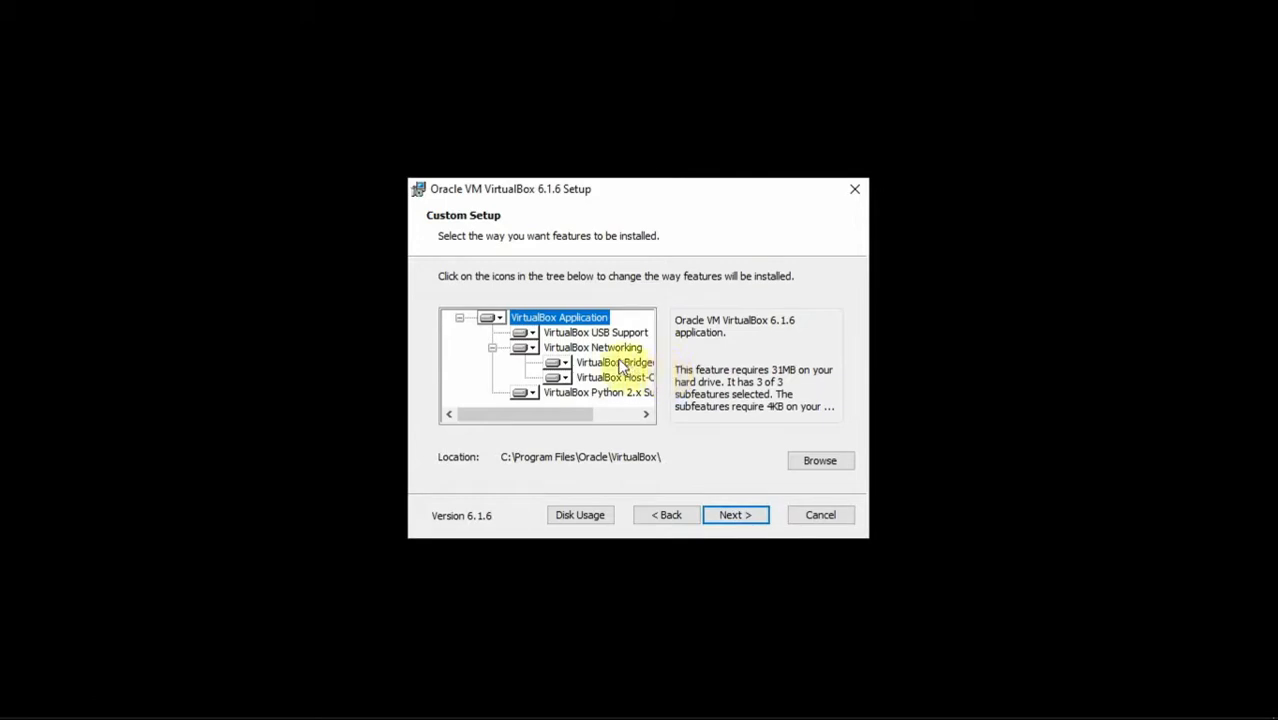
left_click(725, 515)
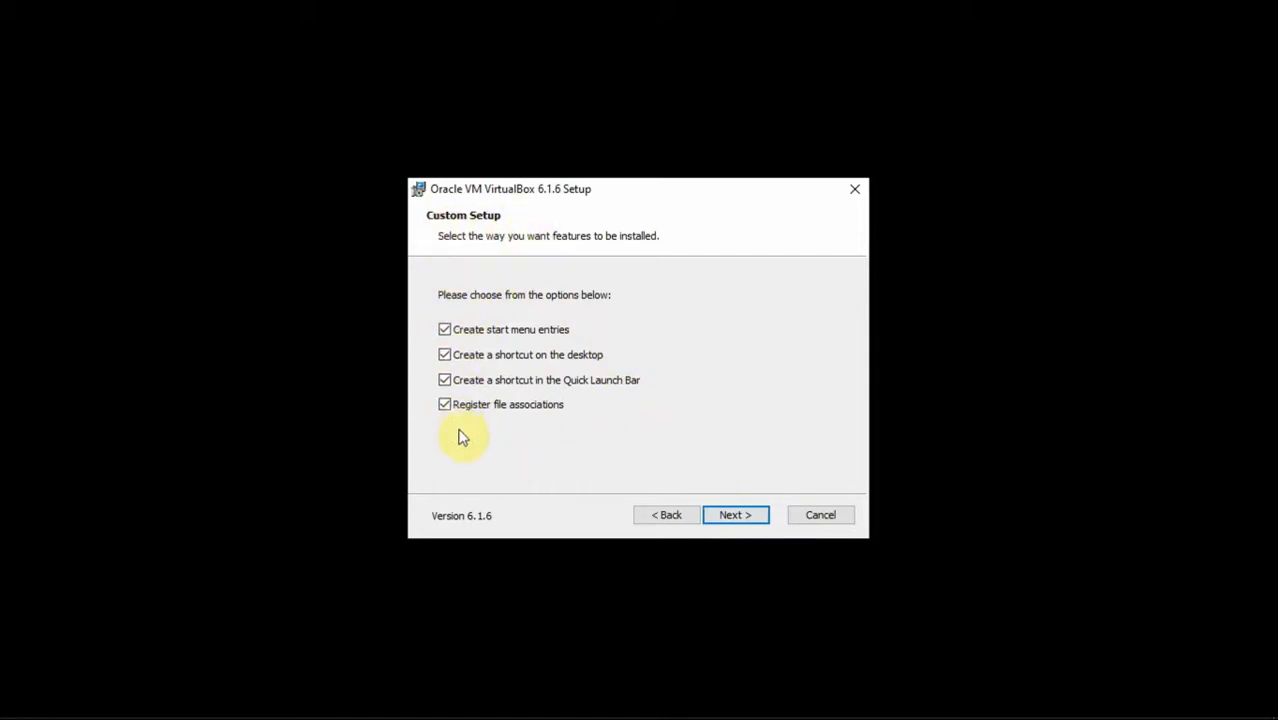
left_click(730, 516)
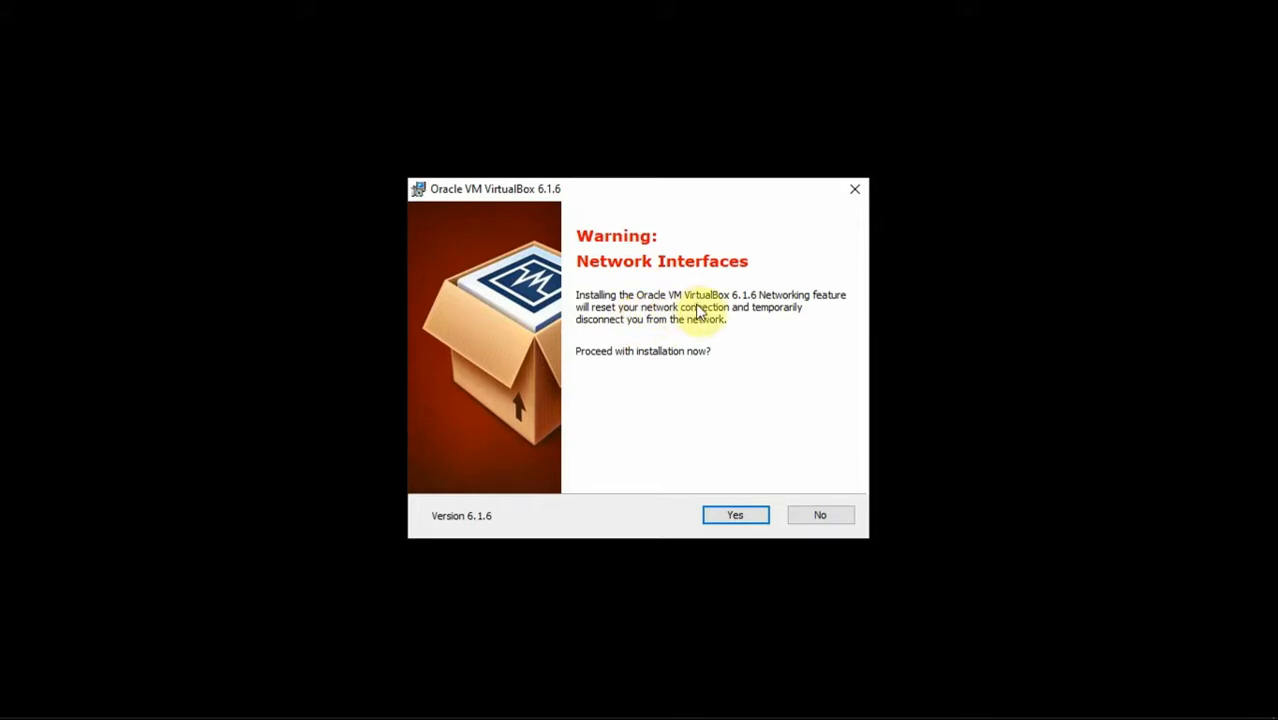
left_click(728, 518)
left_click(727, 519)
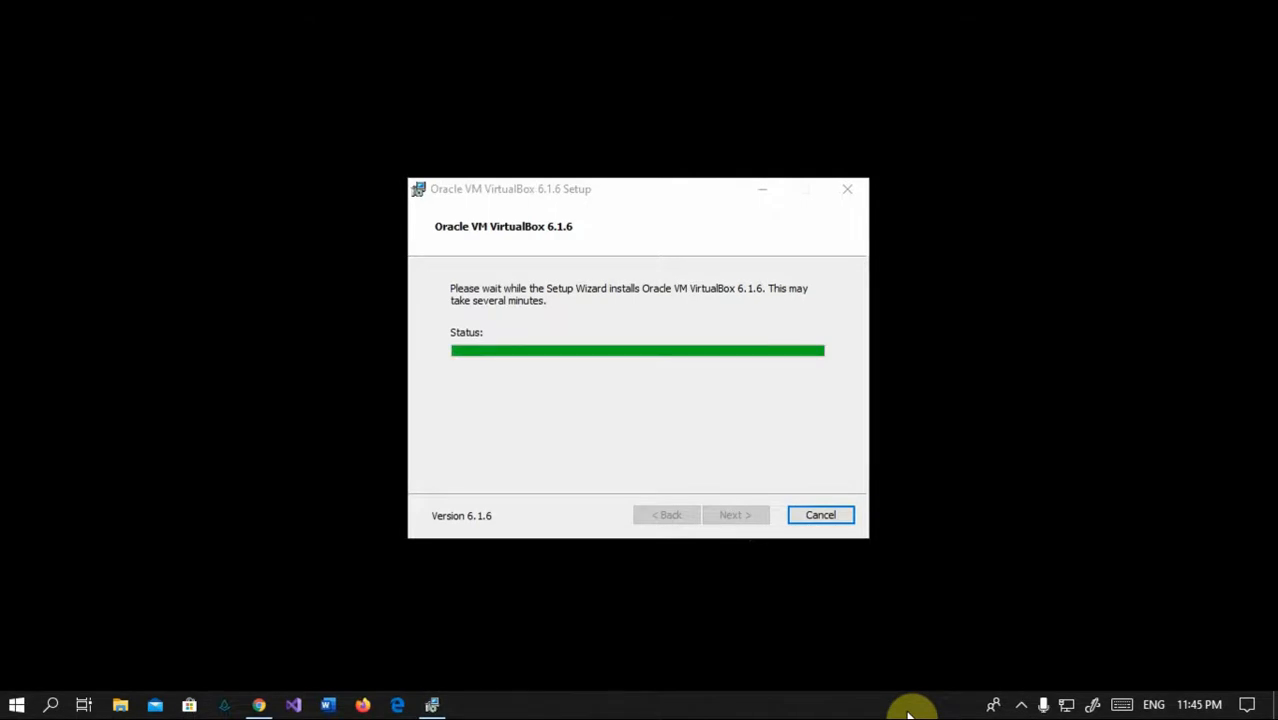
left_click(1032, 706)
left_click(1034, 706)
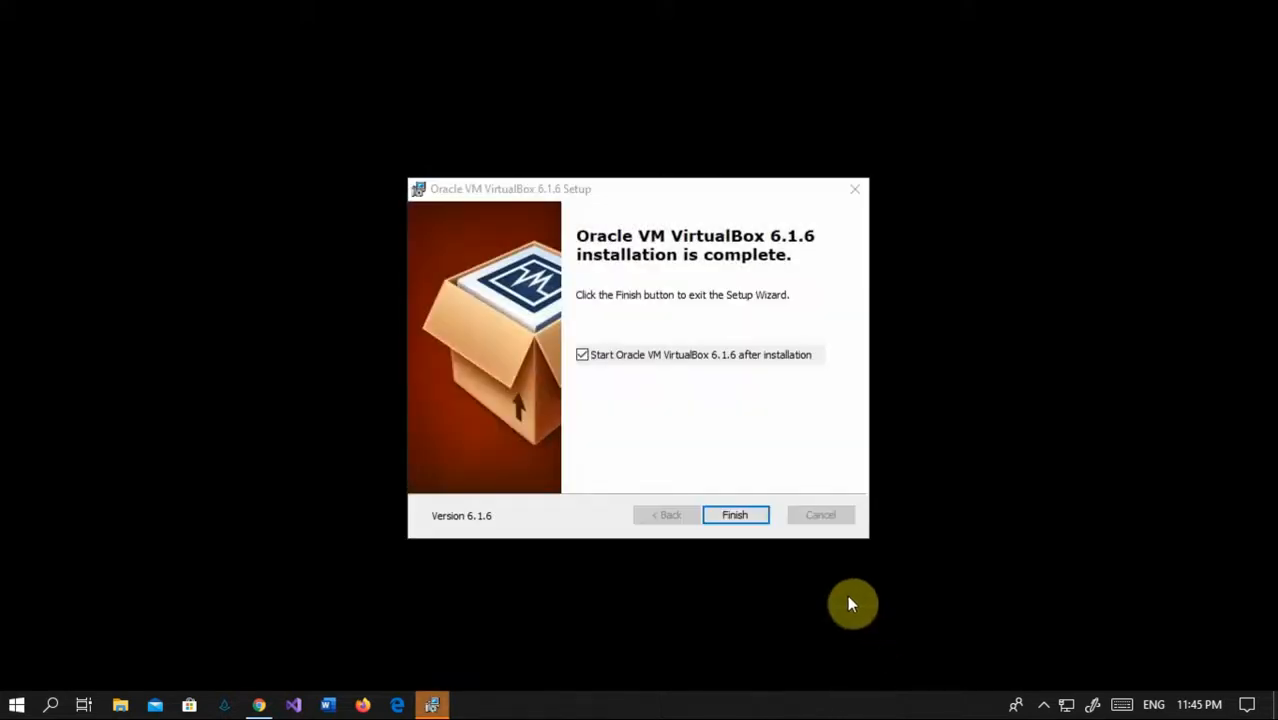
left_click(748, 516)
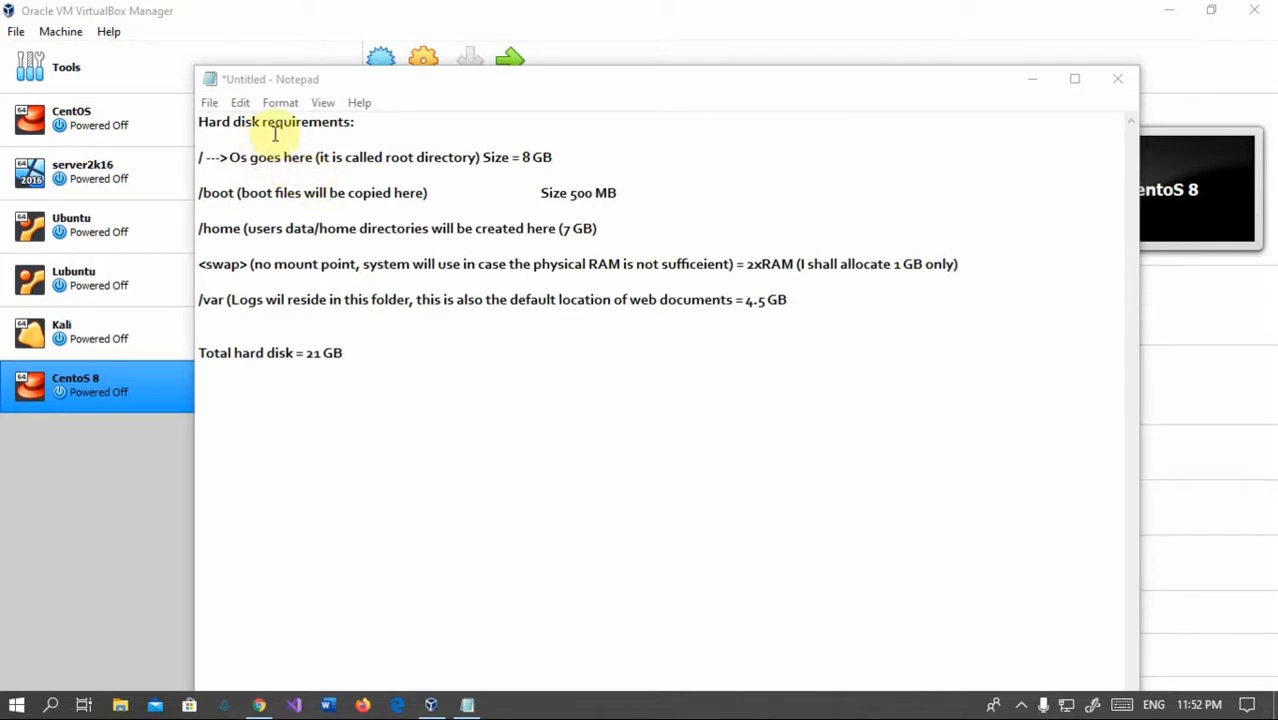
Step: Highlight the hard disk requirements heading and the /boot entry in the partition plan
left_click_drag(362, 122, 531, 160)
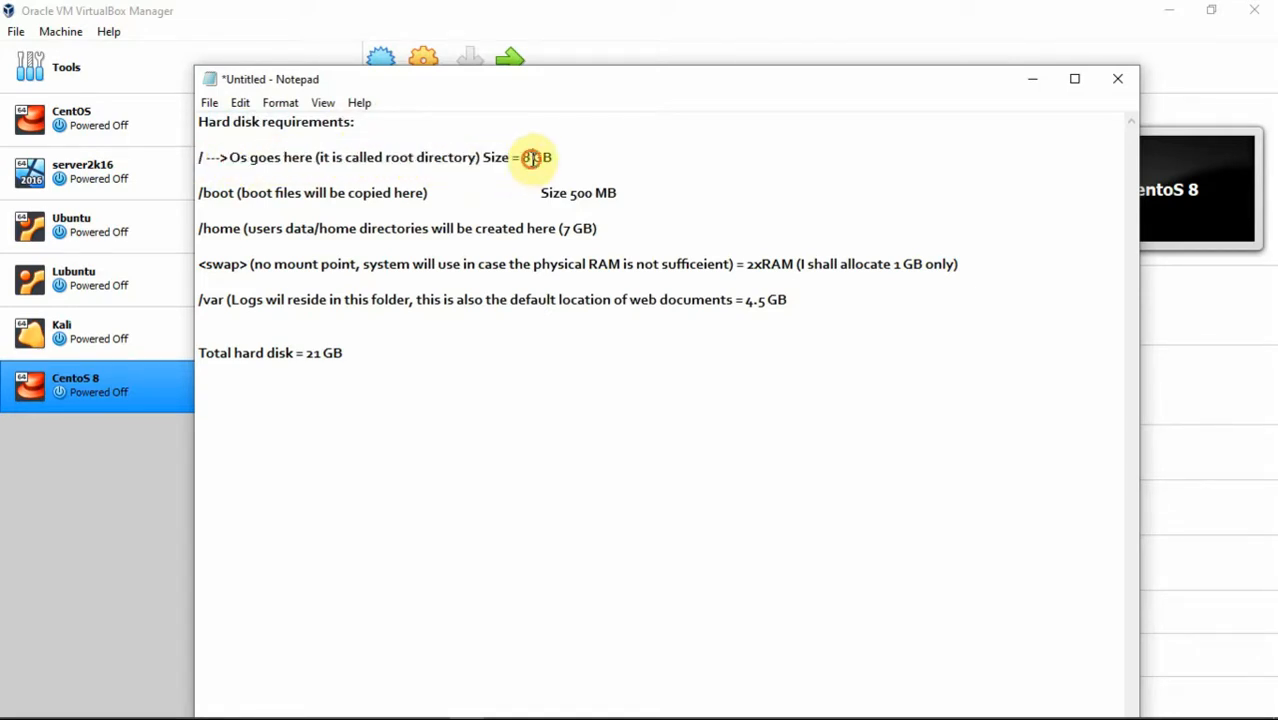
left_click(232, 194)
mouse_move(234, 194)
left_mouse_down()
mouse_move(198, 197)
mouse_move(236, 198)
left_mouse_up()
left_click(210, 205)
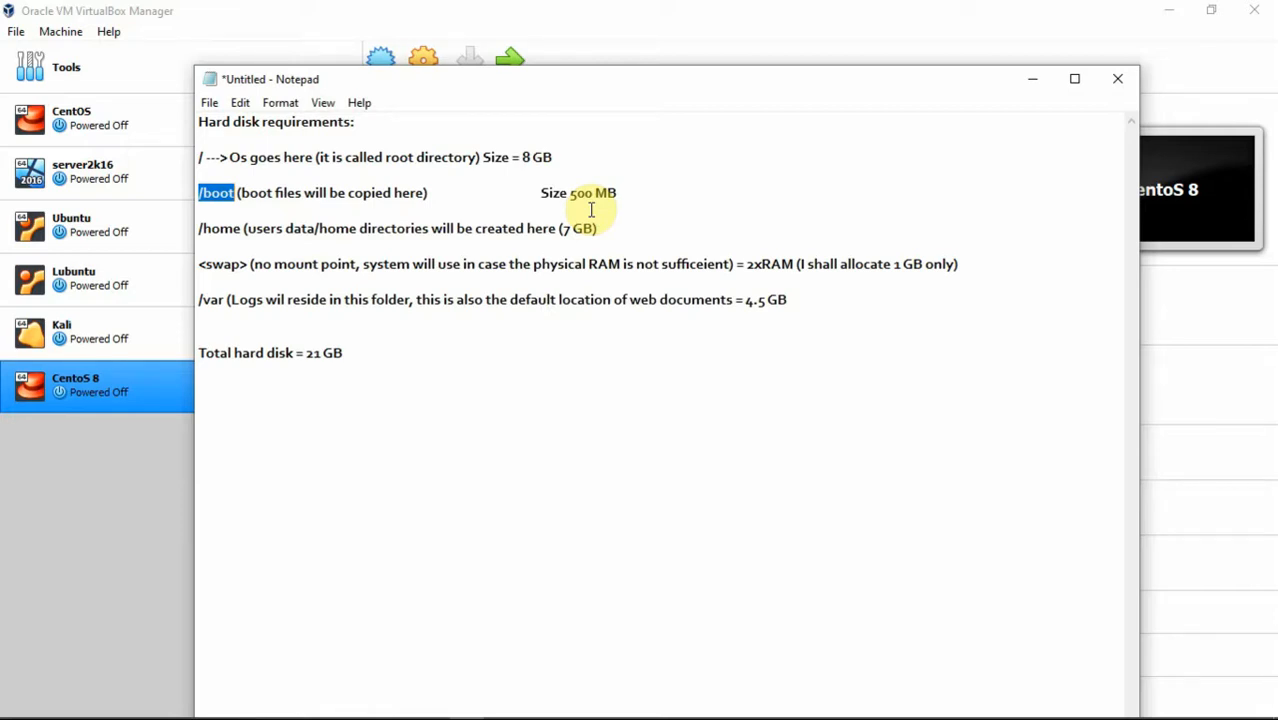
left_click(240, 228)
left_click_drag(240, 228, 198, 228)
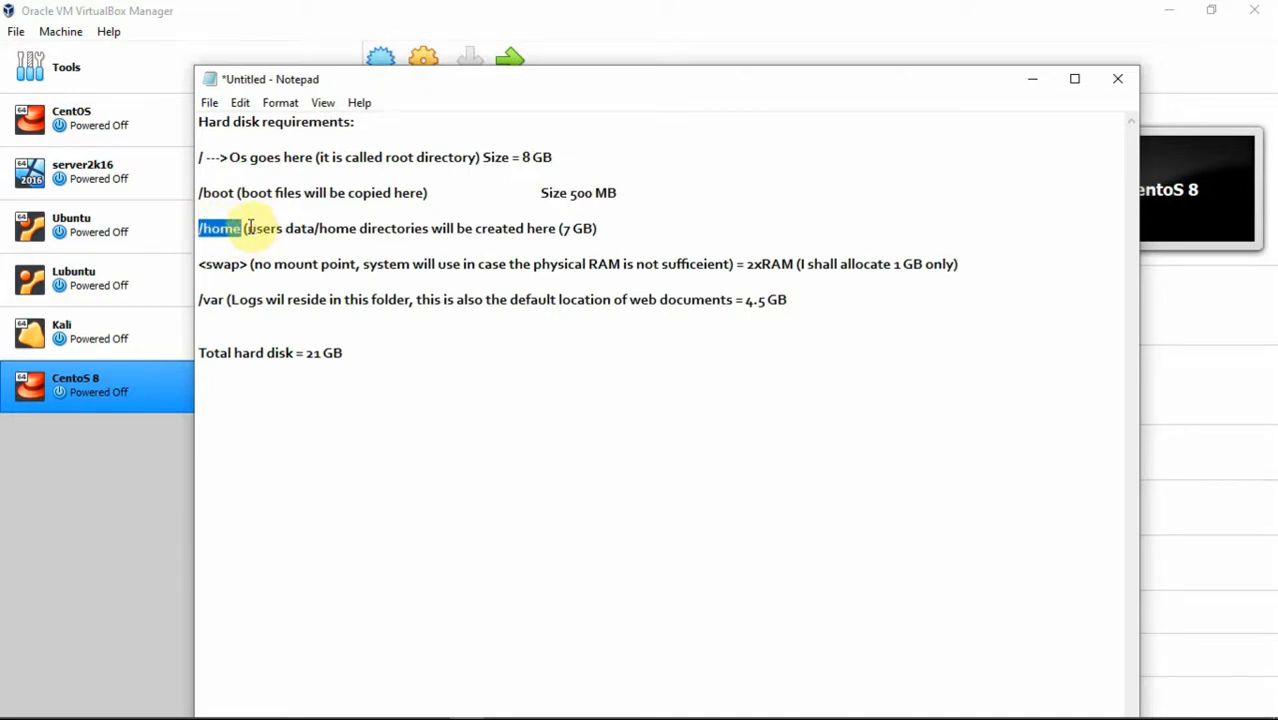
left_click_drag(247, 228, 554, 222)
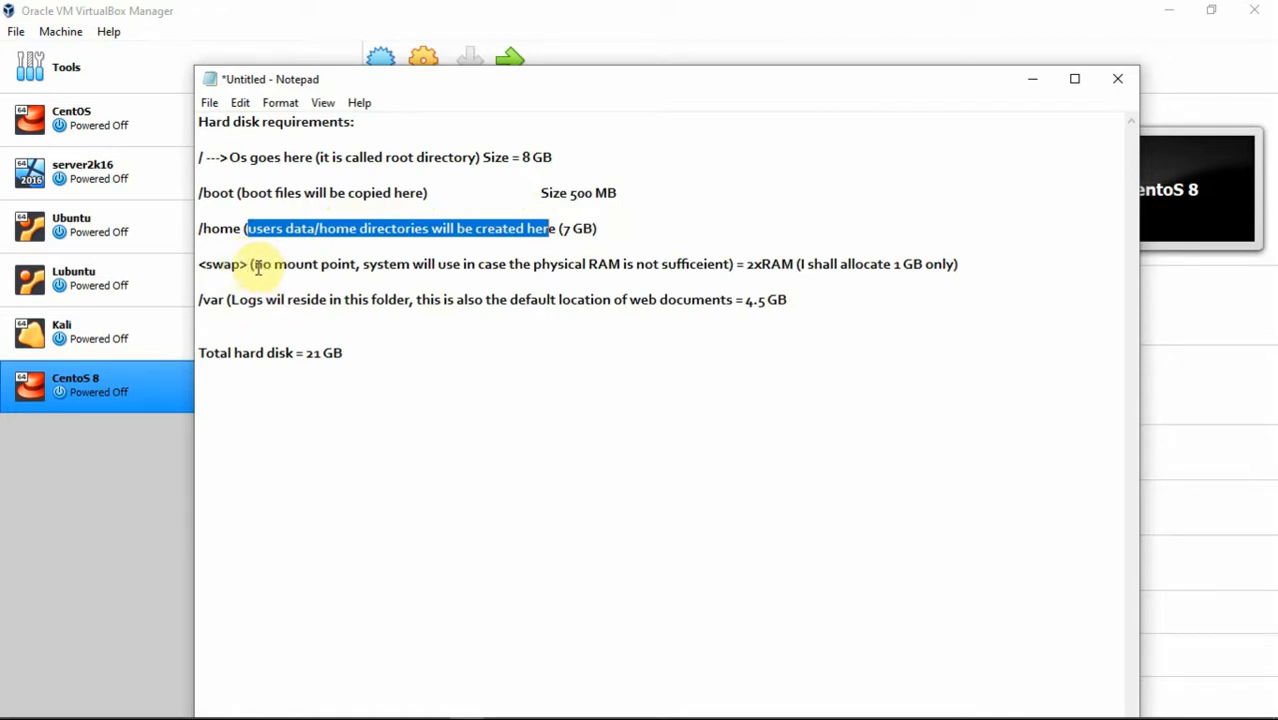
left_click_drag(257, 267, 698, 264)
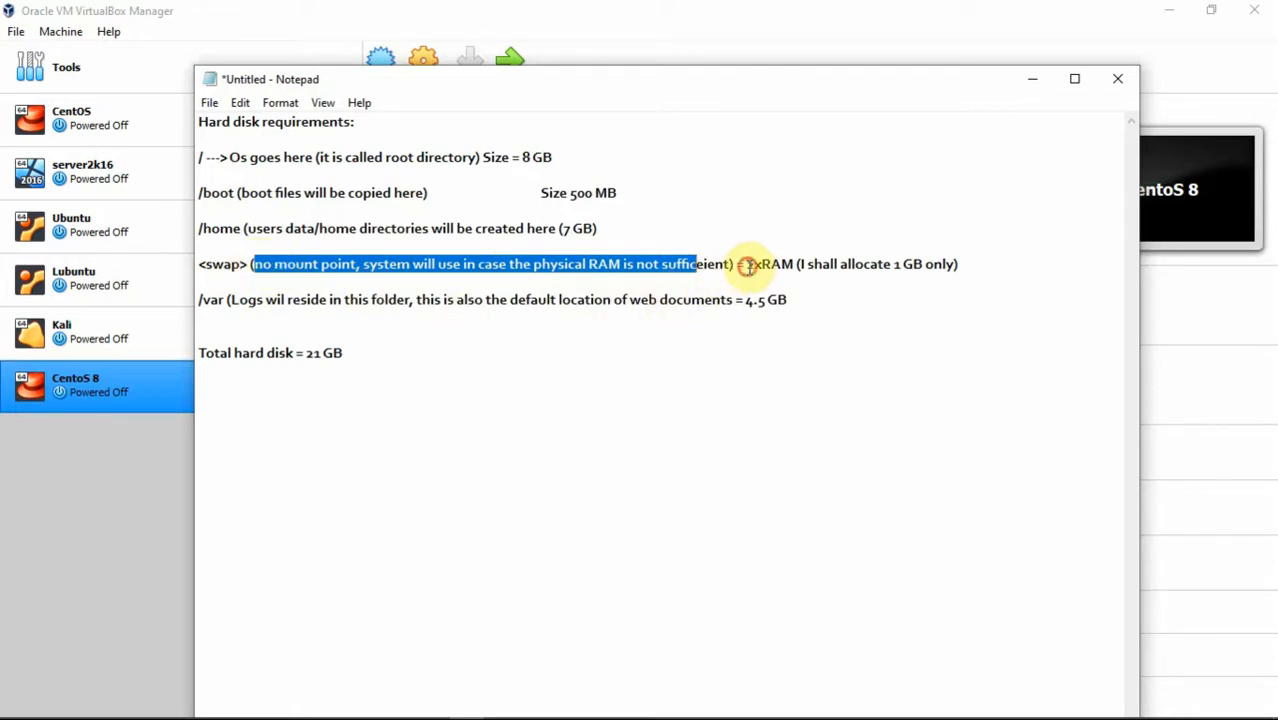
left_click_drag(747, 266, 795, 266)
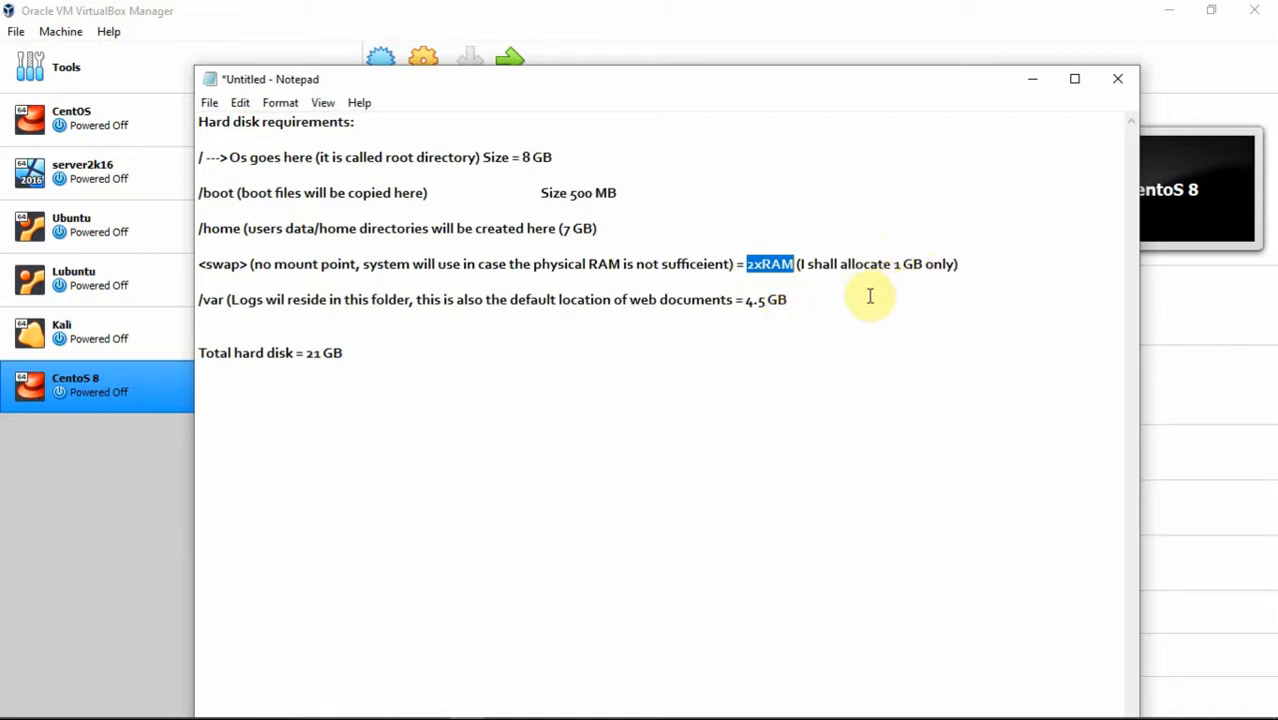
Step: Highlight /var, its description and the 21 GB total, then minimize Notepad
double_click(208, 300)
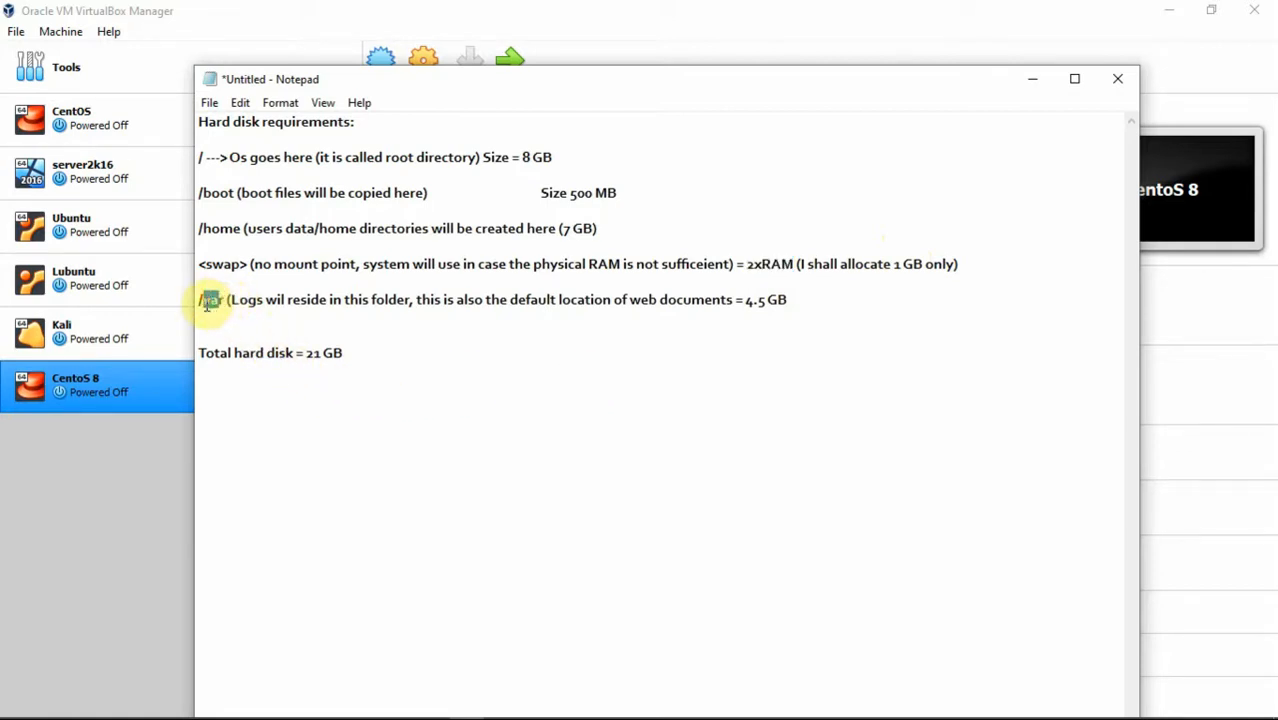
left_click_drag(228, 298, 385, 304)
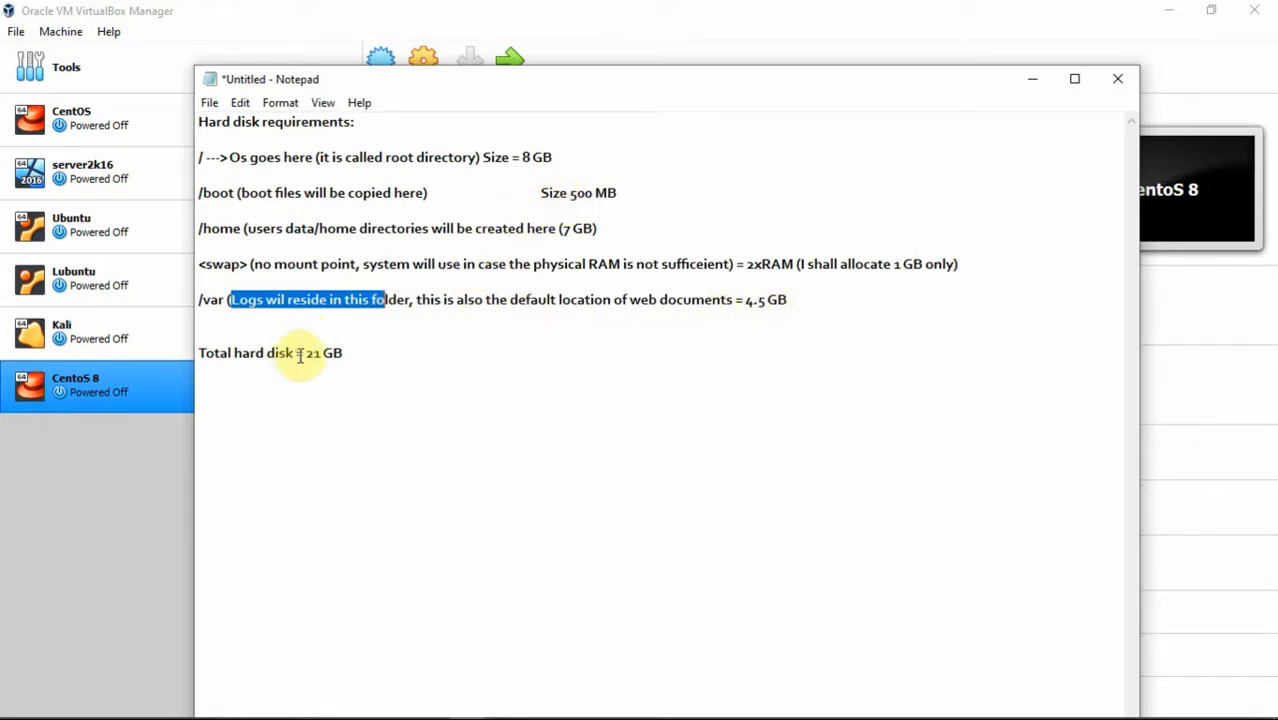
left_click_drag(300, 354, 345, 353)
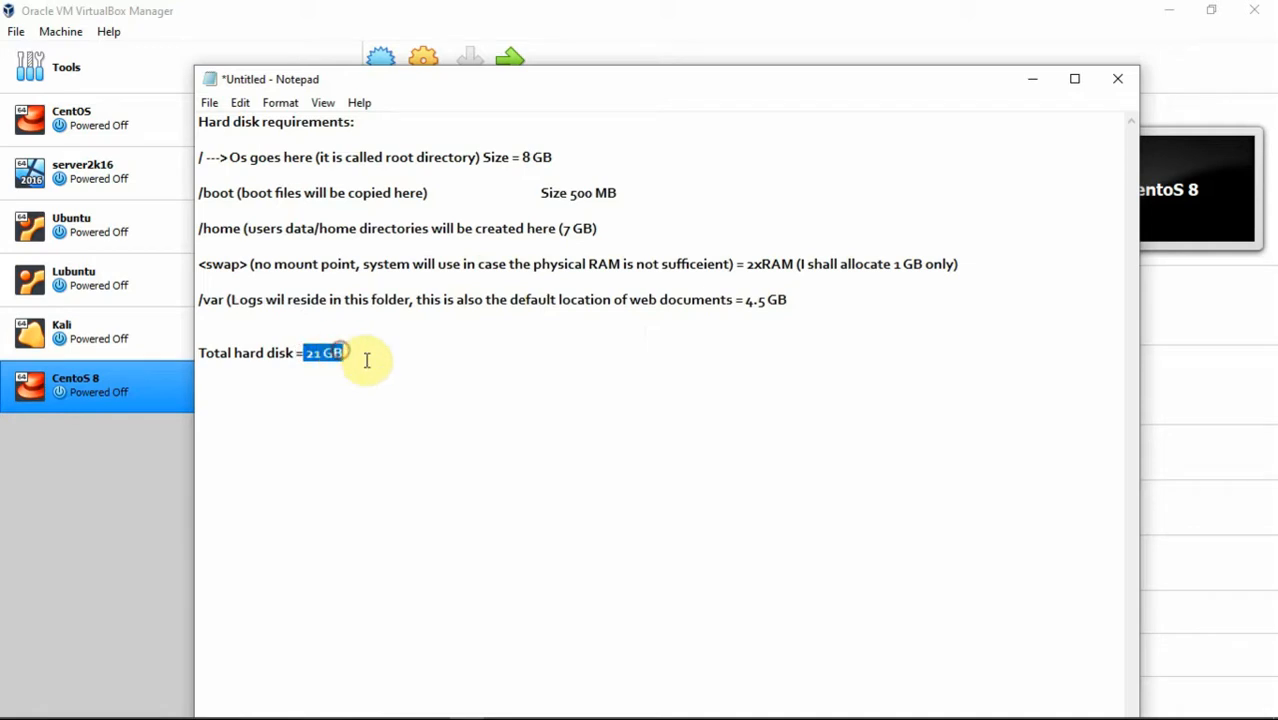
left_click(366, 357)
left_click(1035, 86)
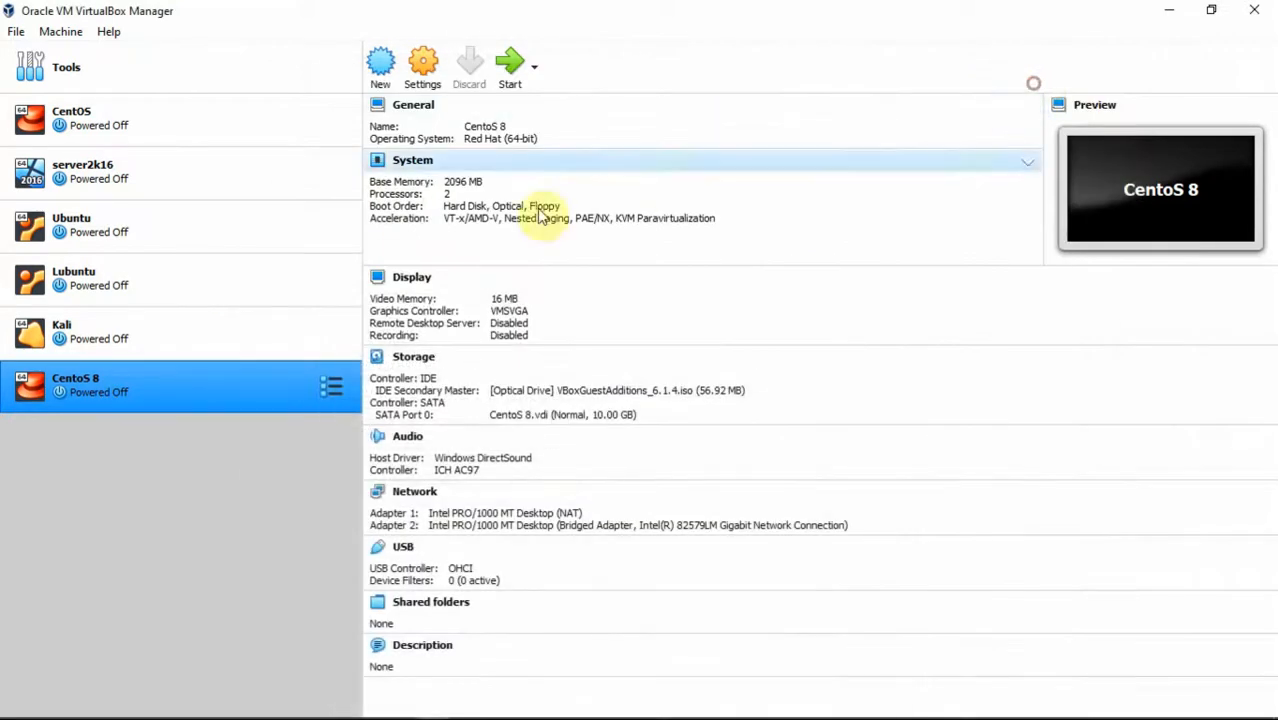
Step: Create the Centos8_temp Red Hat 64-bit VM with its folder on the Desktop, then start it
left_click(380, 62)
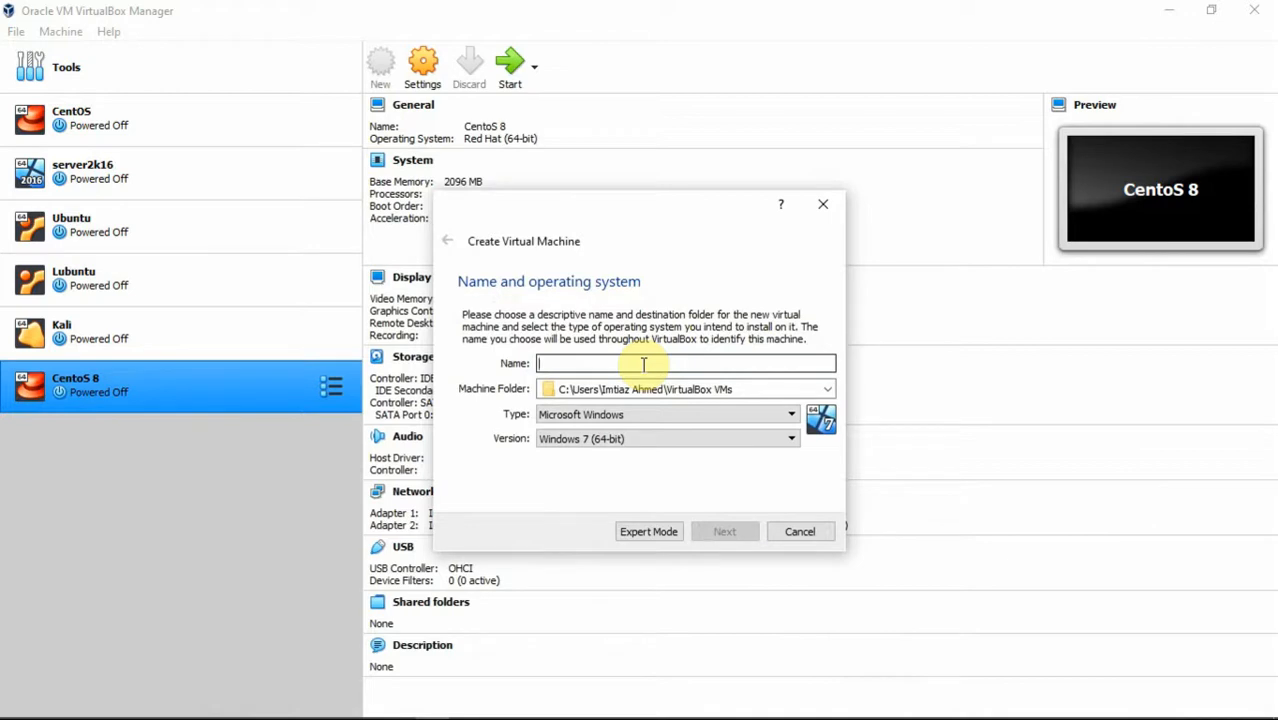
type("Te")
key("BackSpace")
type("C")
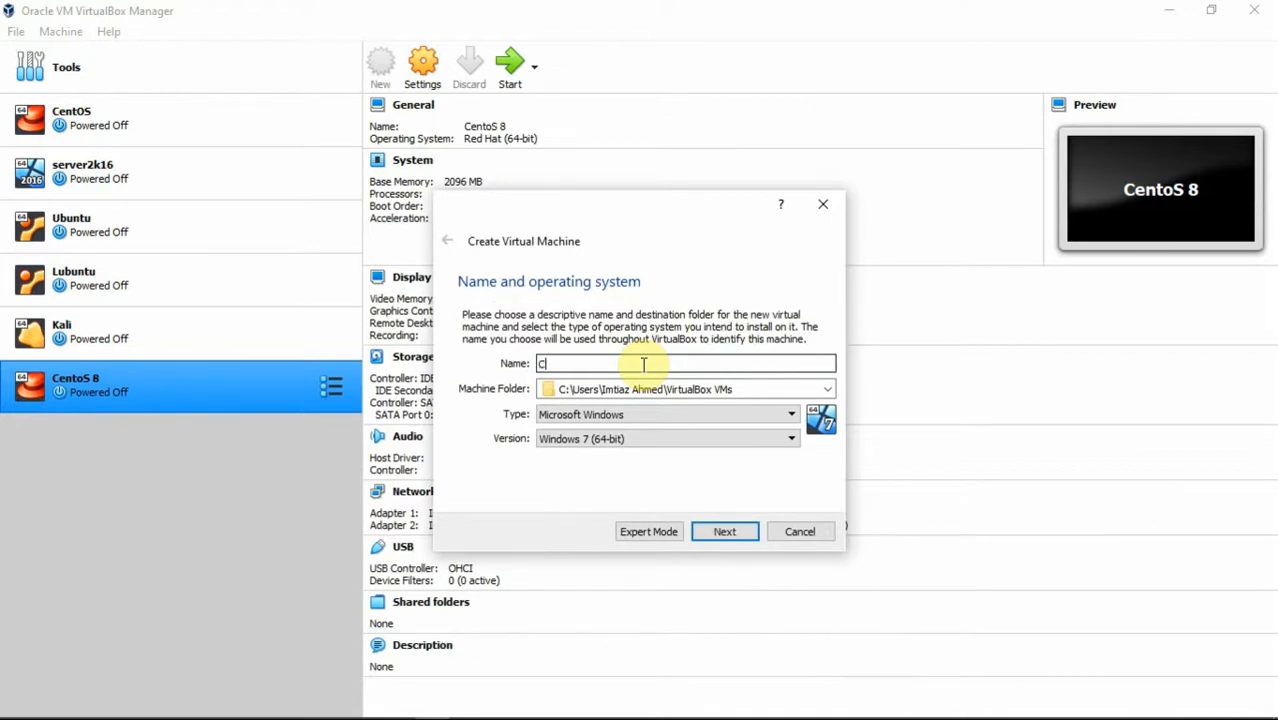
type("entos8_temp")
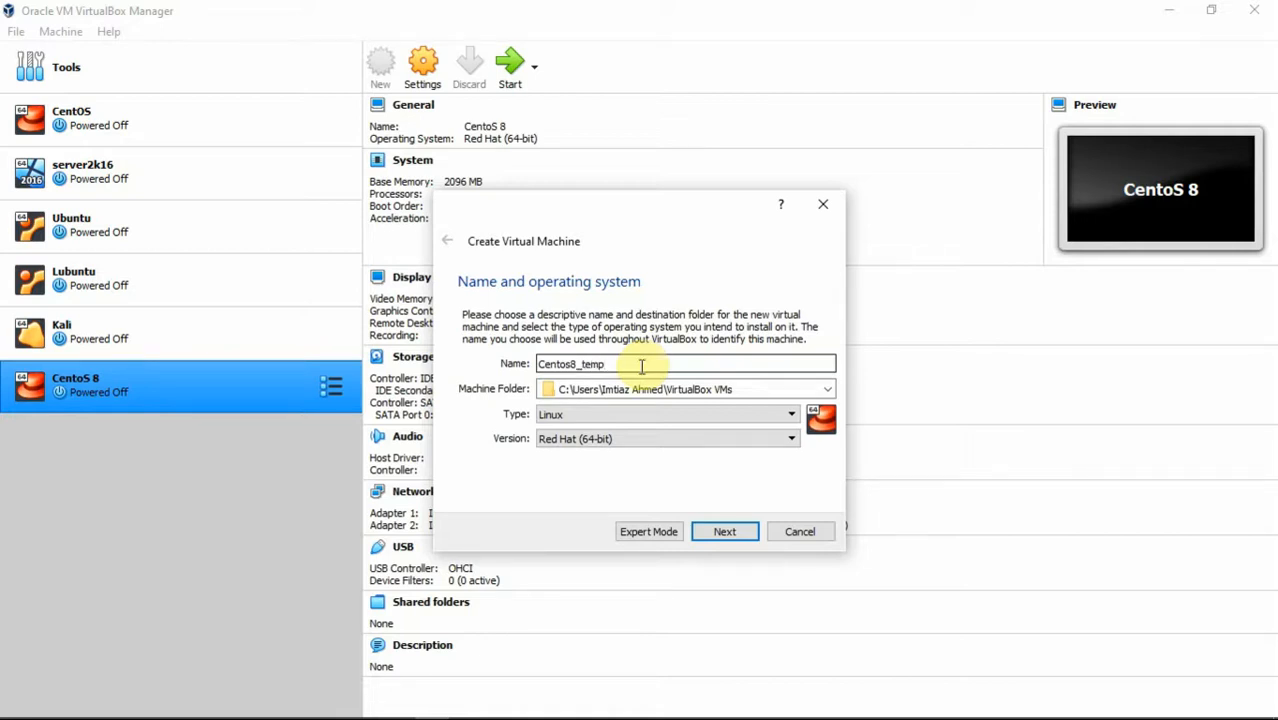
left_click(826, 391)
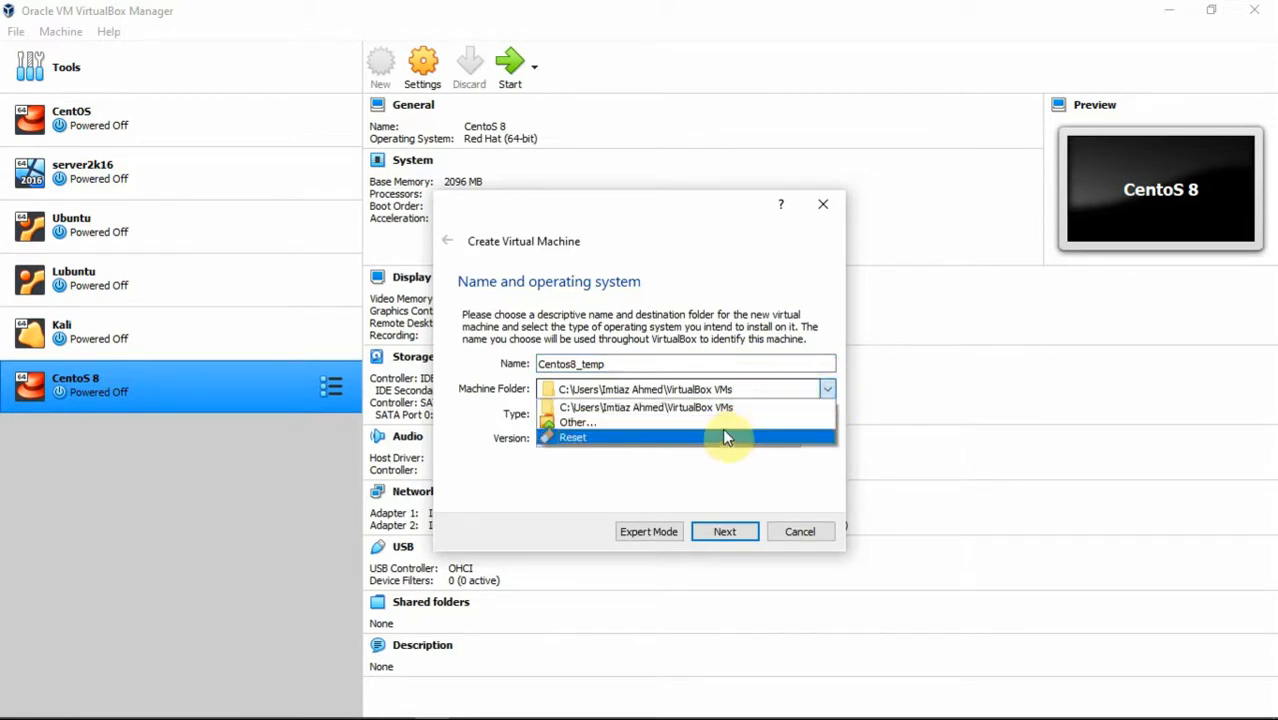
left_click(732, 424)
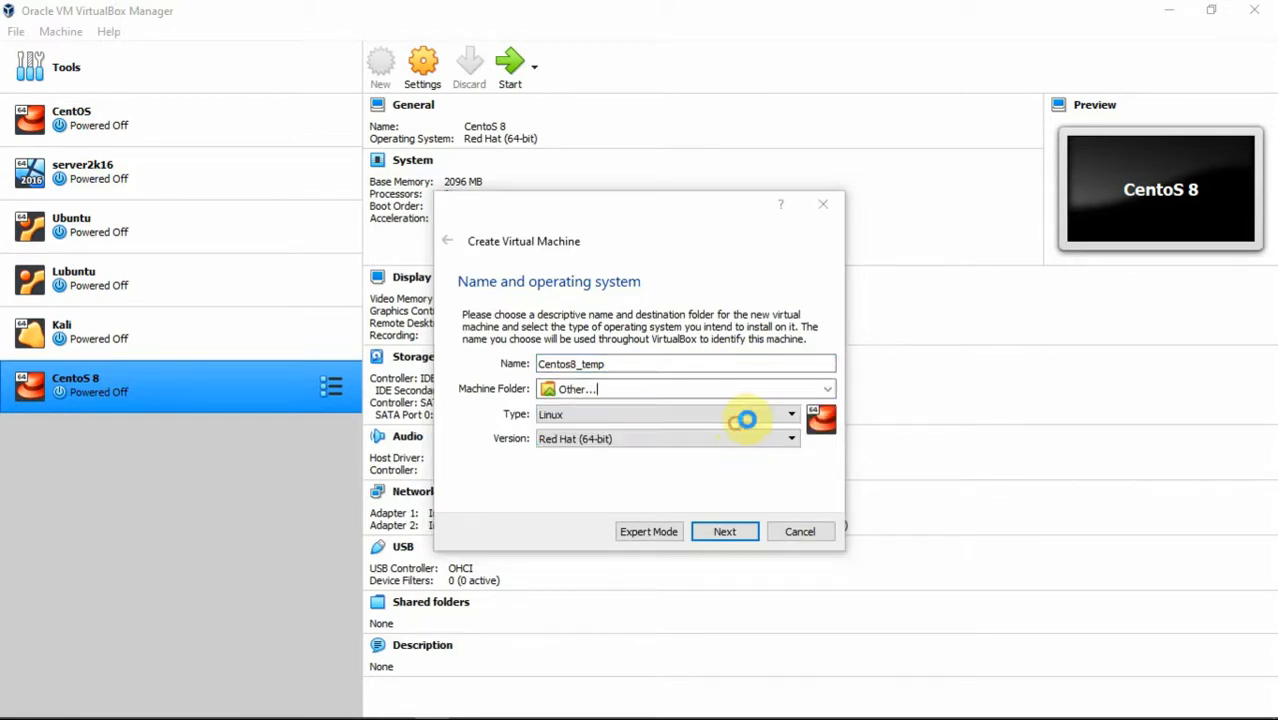
left_click(511, 344)
left_click(905, 608)
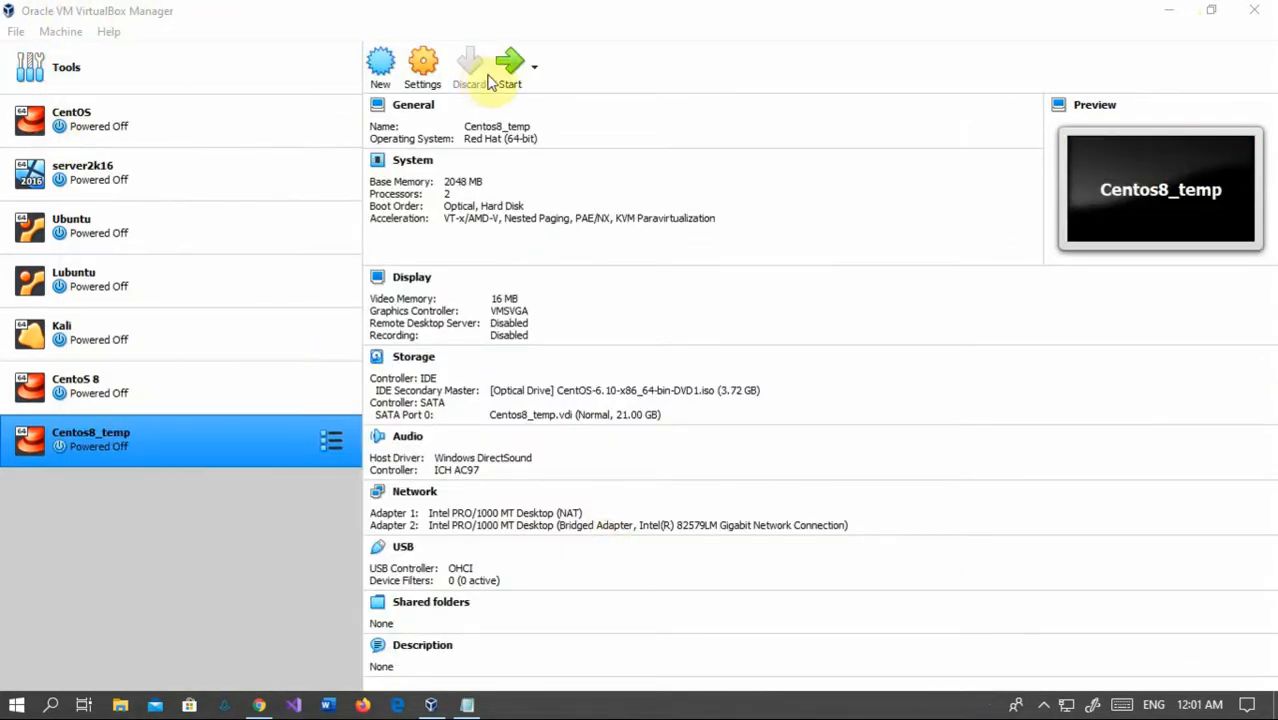
left_click(505, 76)
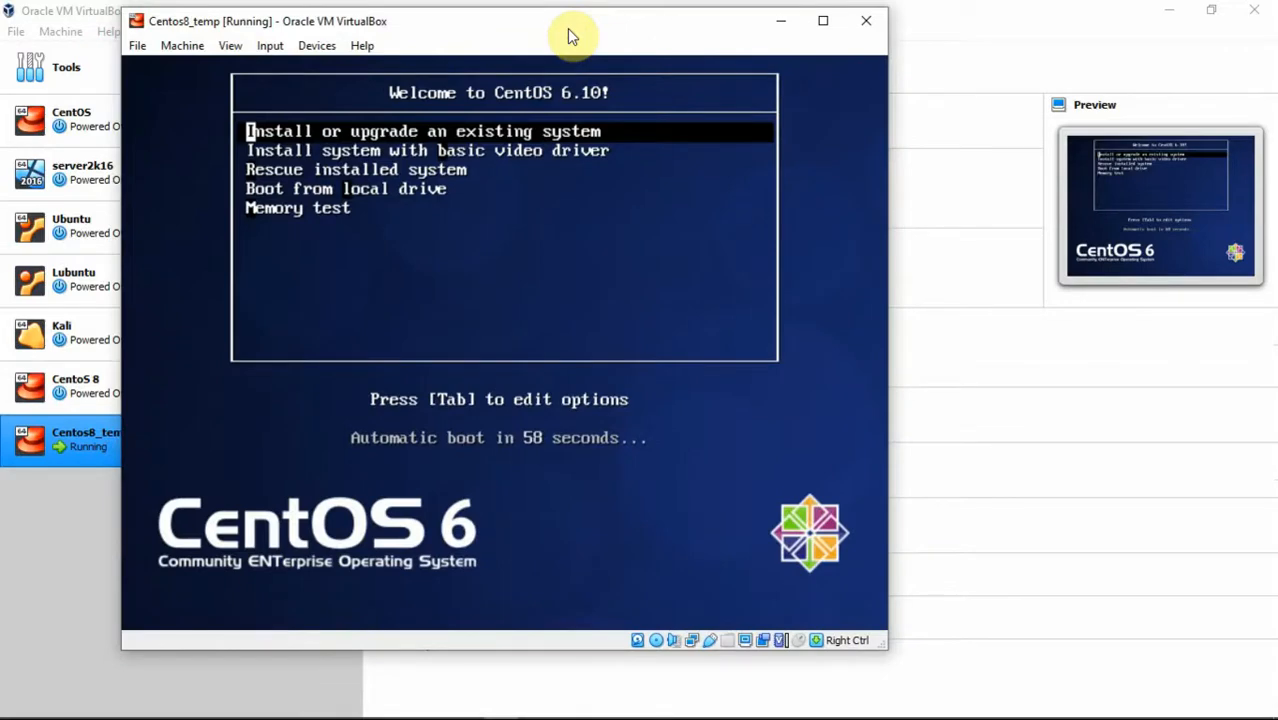
Step: Choose 'Install or upgrade an existing system', refocus the VM console, and skip the media test
key("Return")
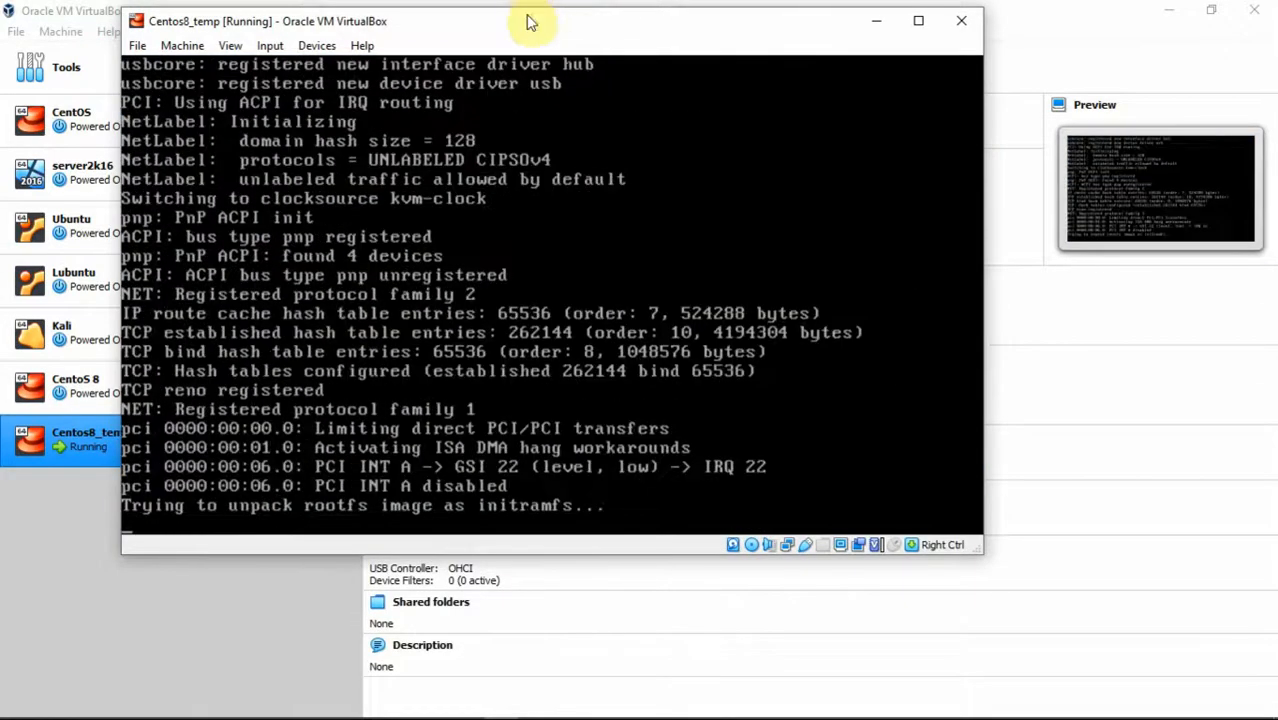
left_click(513, 262)
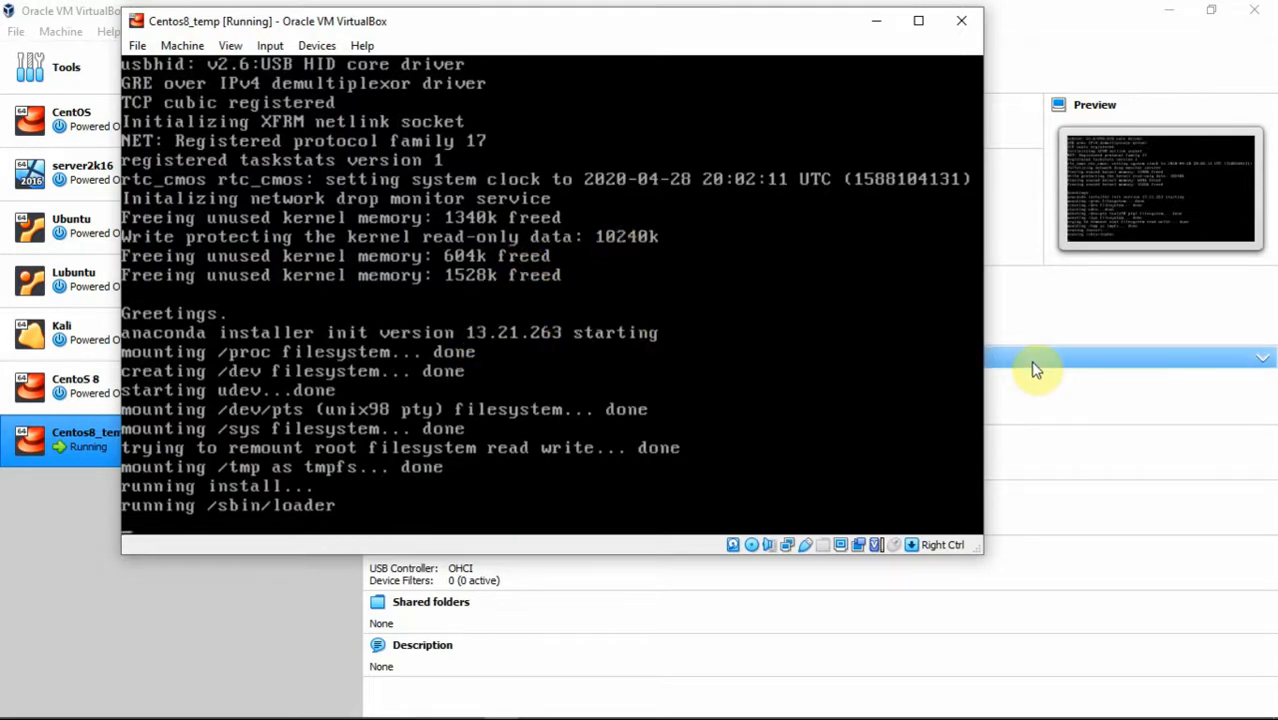
left_click(1064, 17)
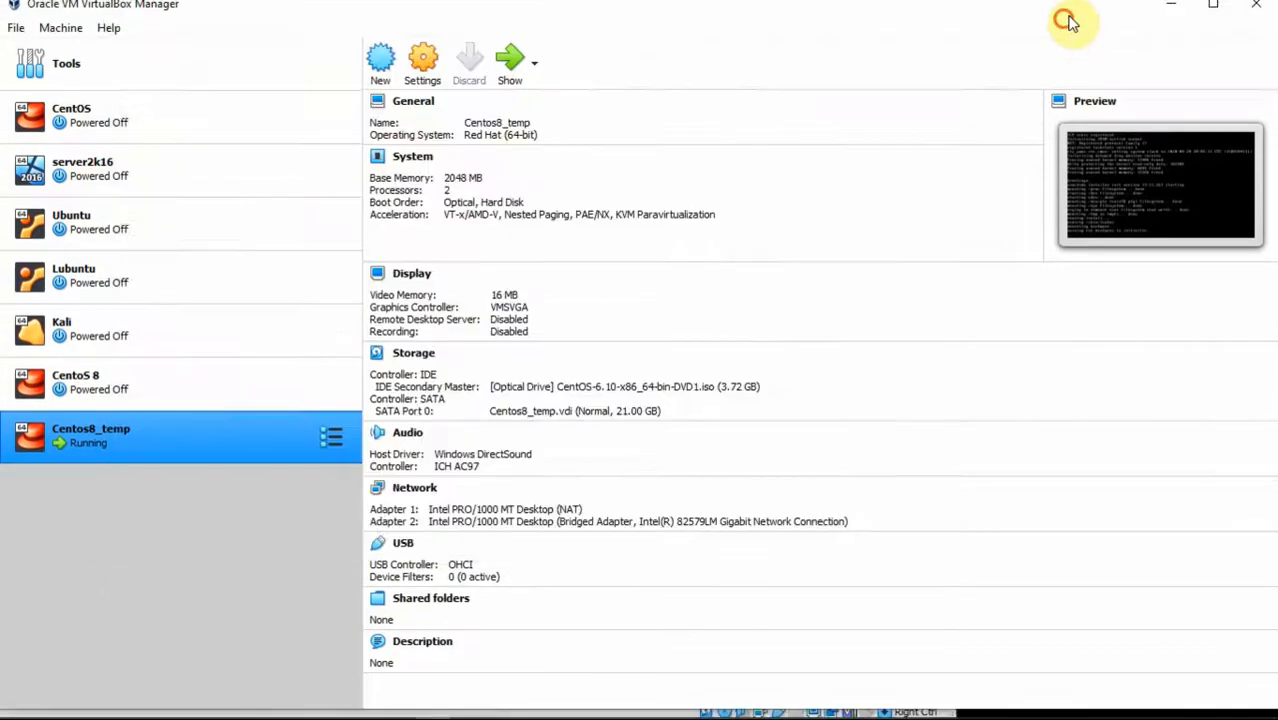
left_click(508, 98)
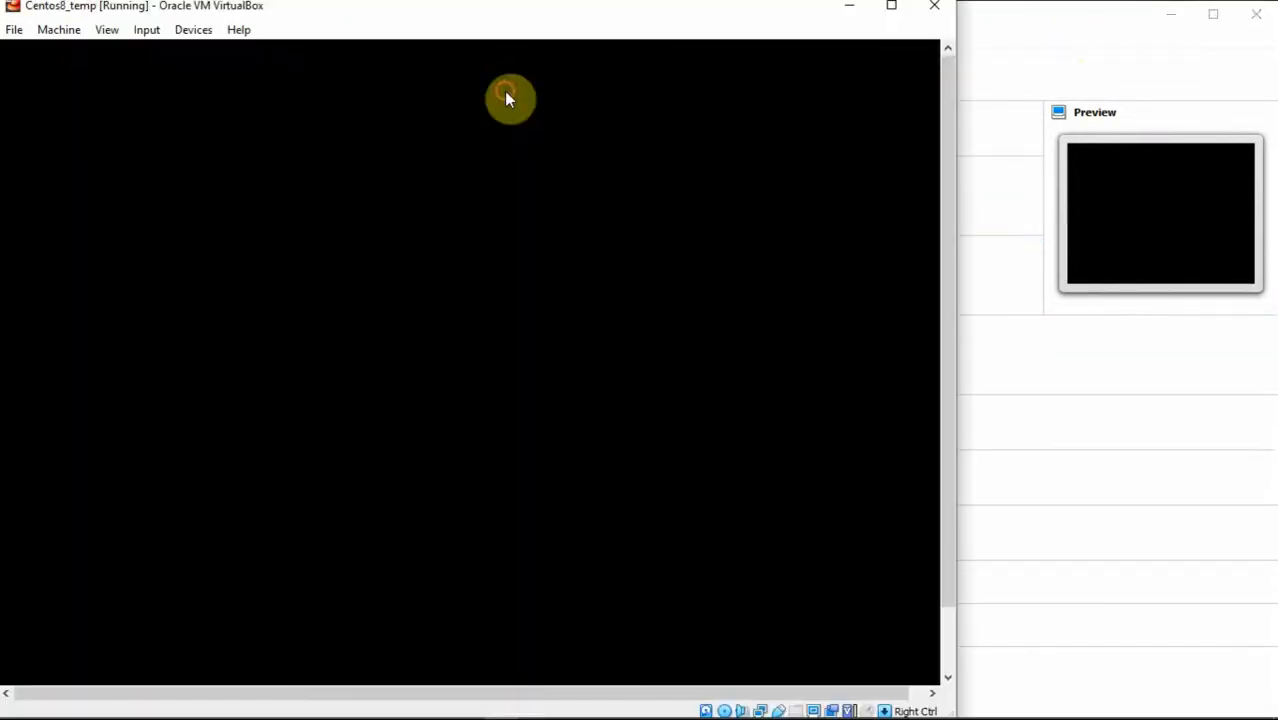
left_click(514, 231)
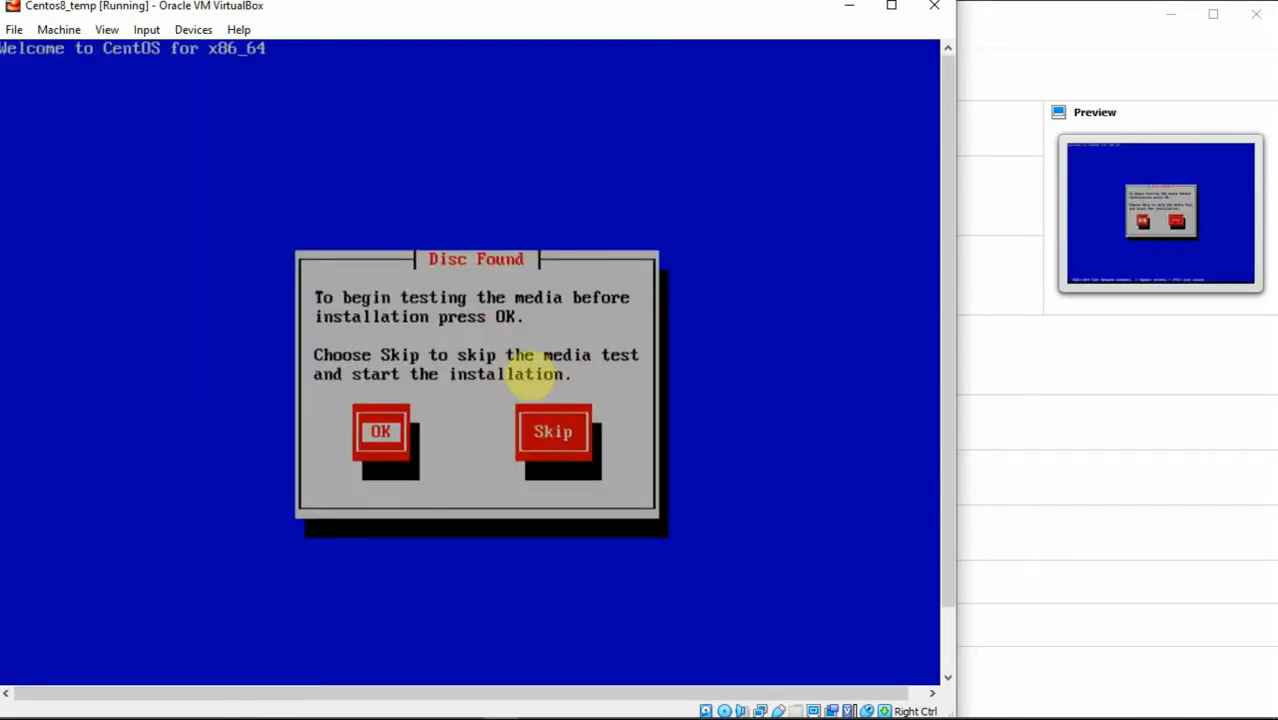
key("Tab")
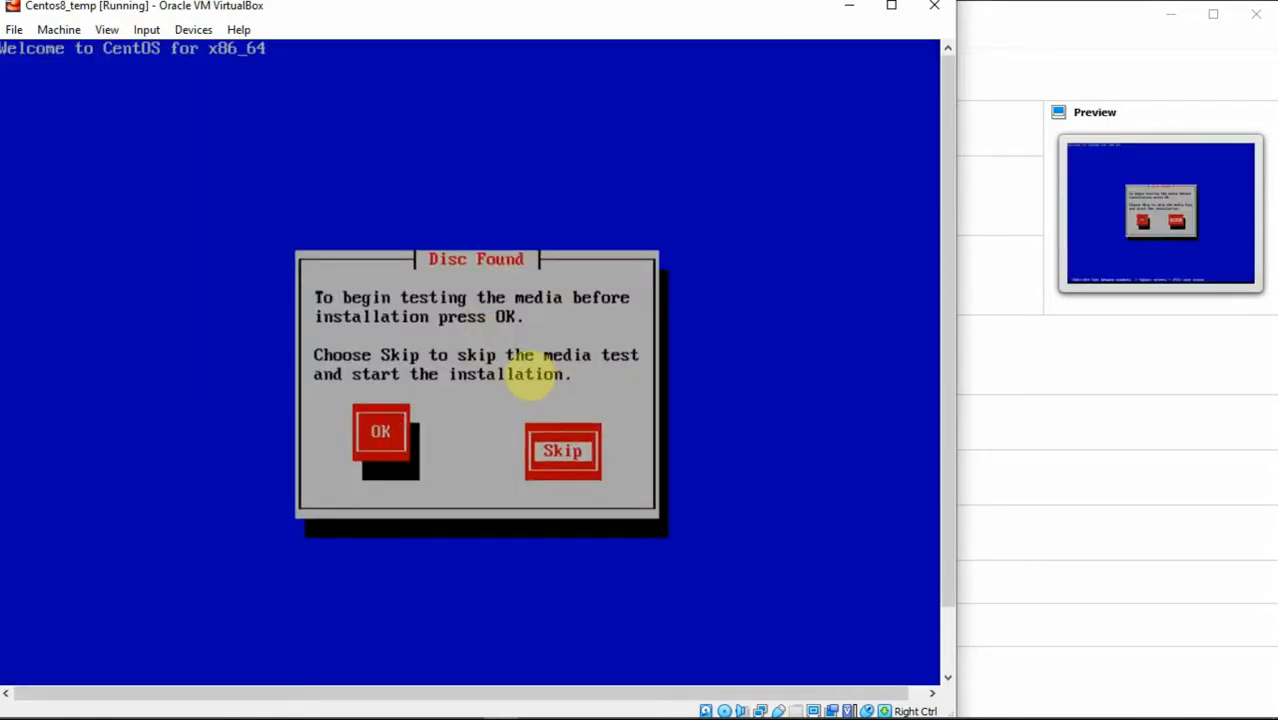
key("Return")
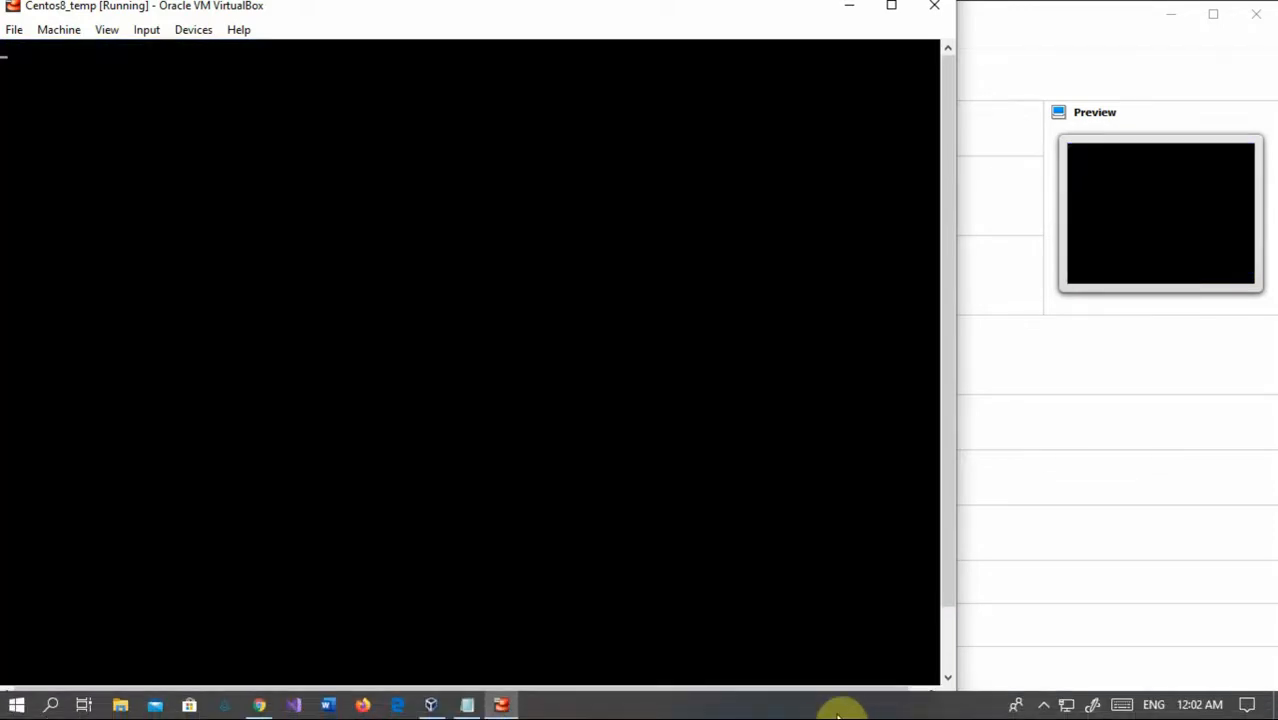
Step: Put the VM window in Scaled Mode, move it higher, and continue past the CentOS 6 splash
left_click(842, 712)
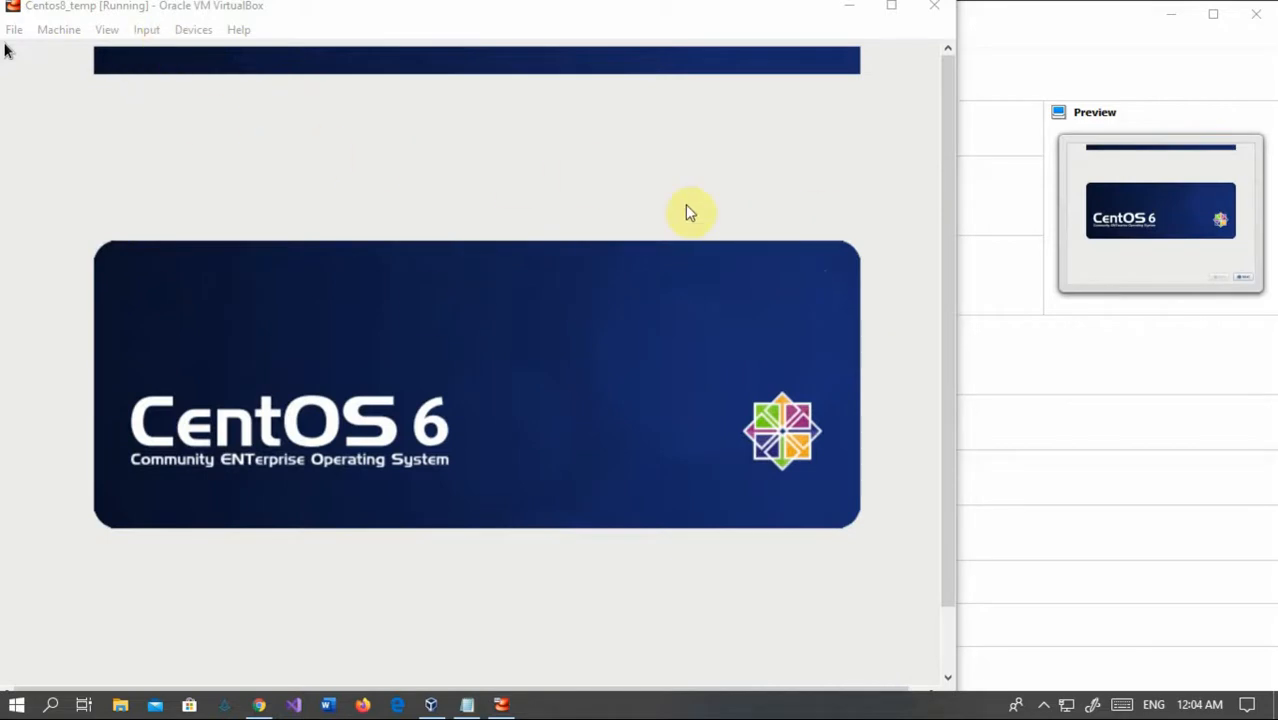
left_click_drag(952, 213, 950, 334)
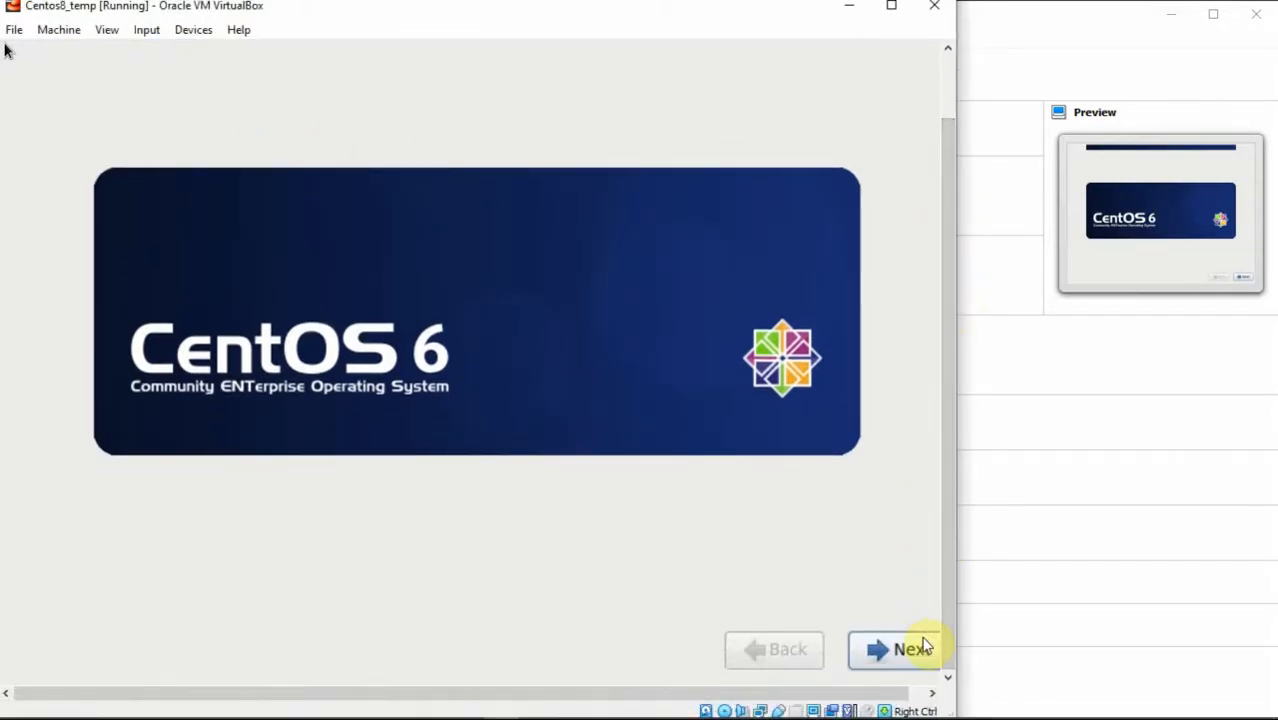
left_click_drag(947, 571, 935, 415)
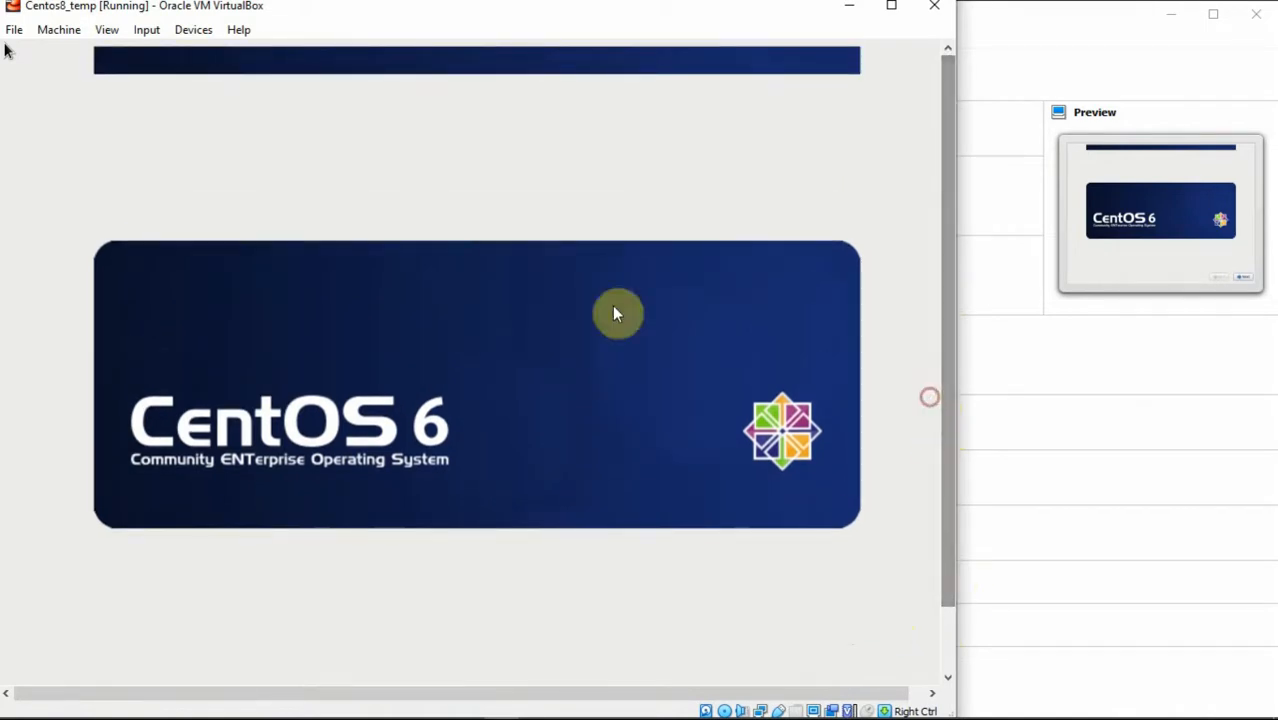
left_click(107, 30)
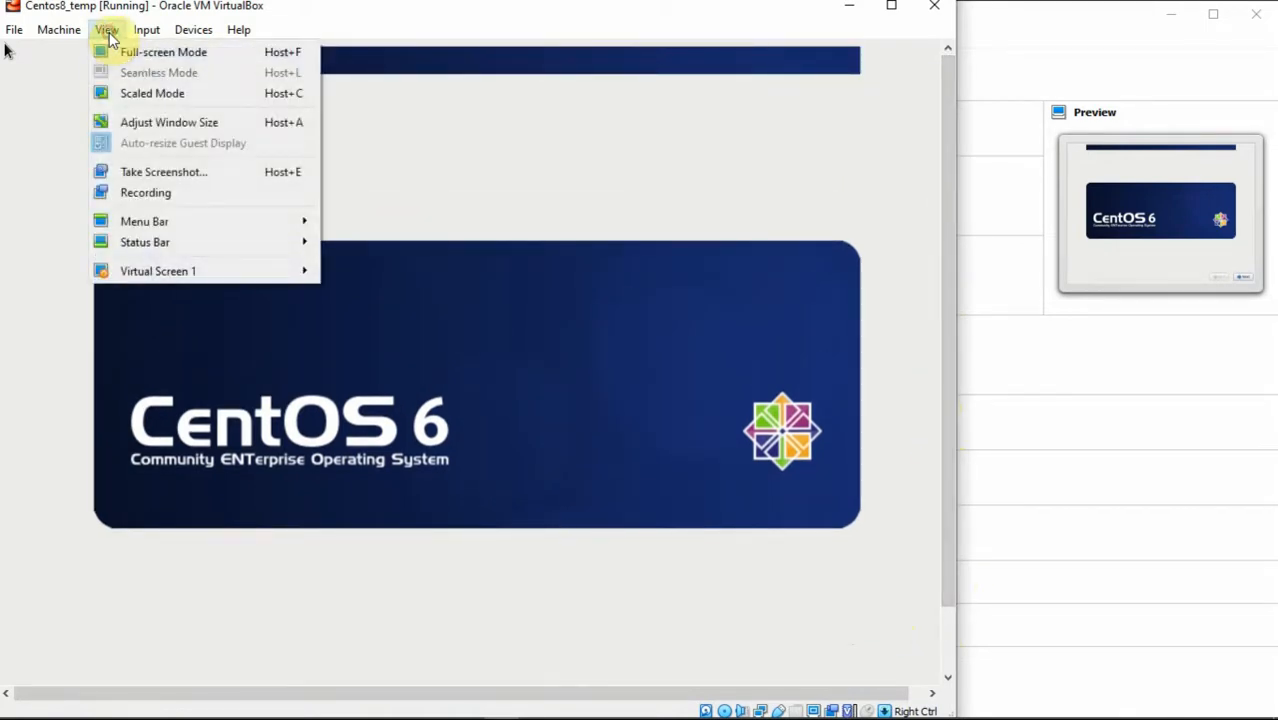
left_click(122, 93)
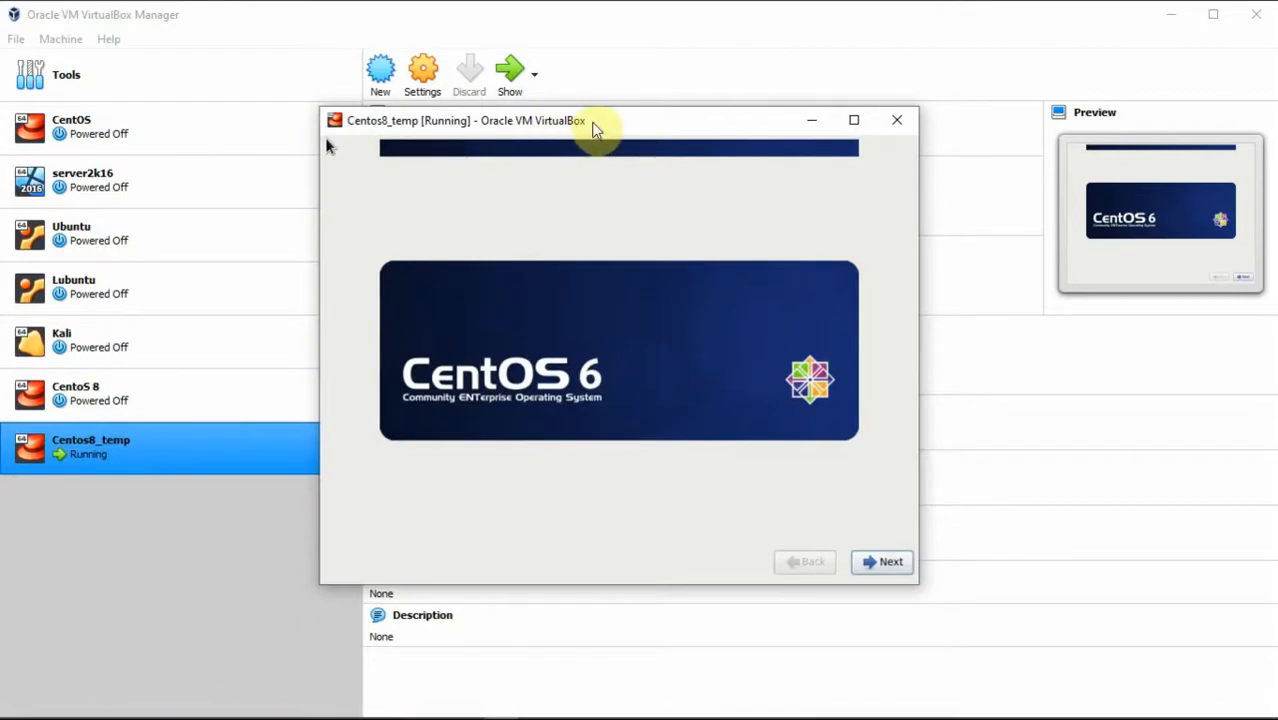
left_click_drag(593, 123, 608, 108)
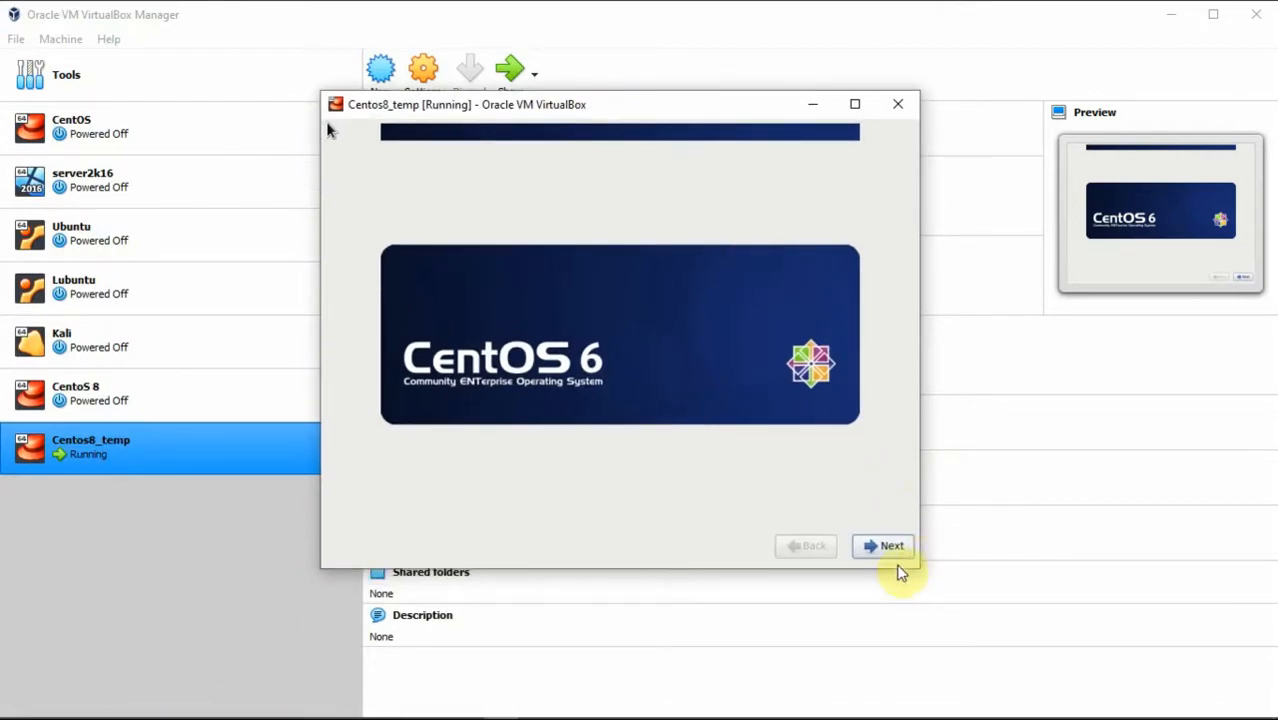
left_click(888, 546)
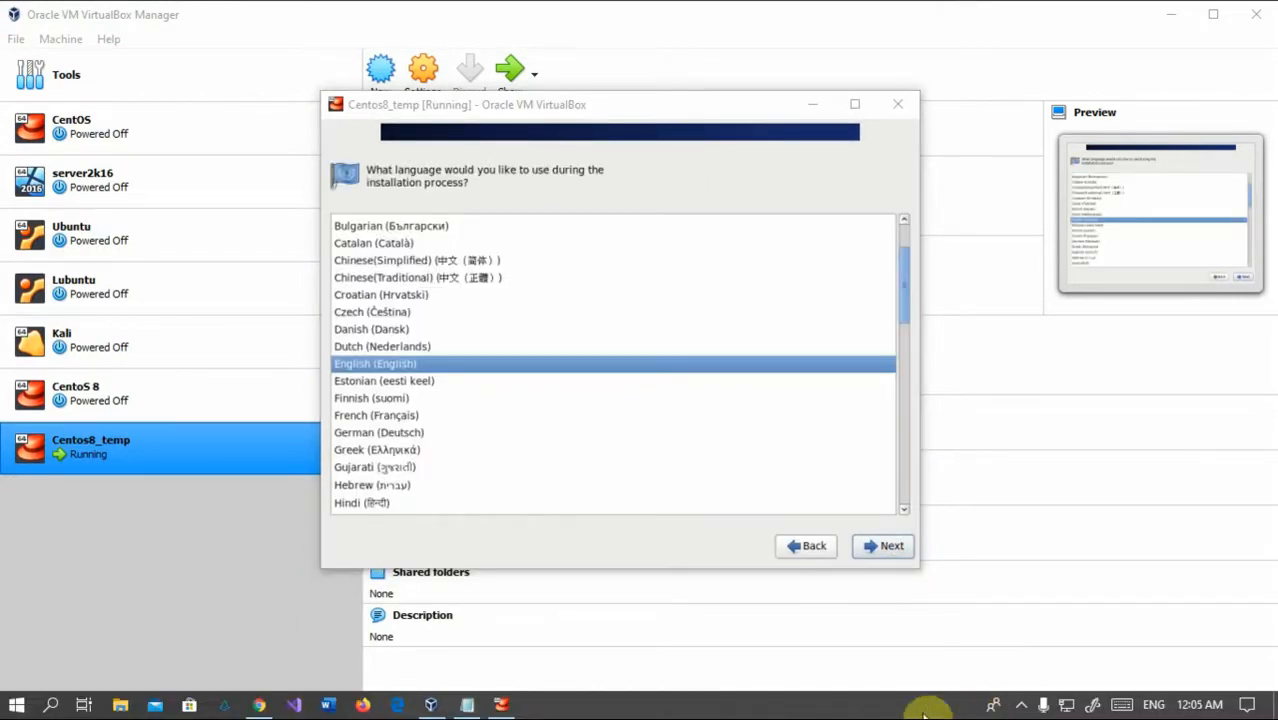
Step: Choose English with a U.S. English keyboard, keep Basic Storage Devices, and discard the disk's data
left_click(406, 376)
key("Return")
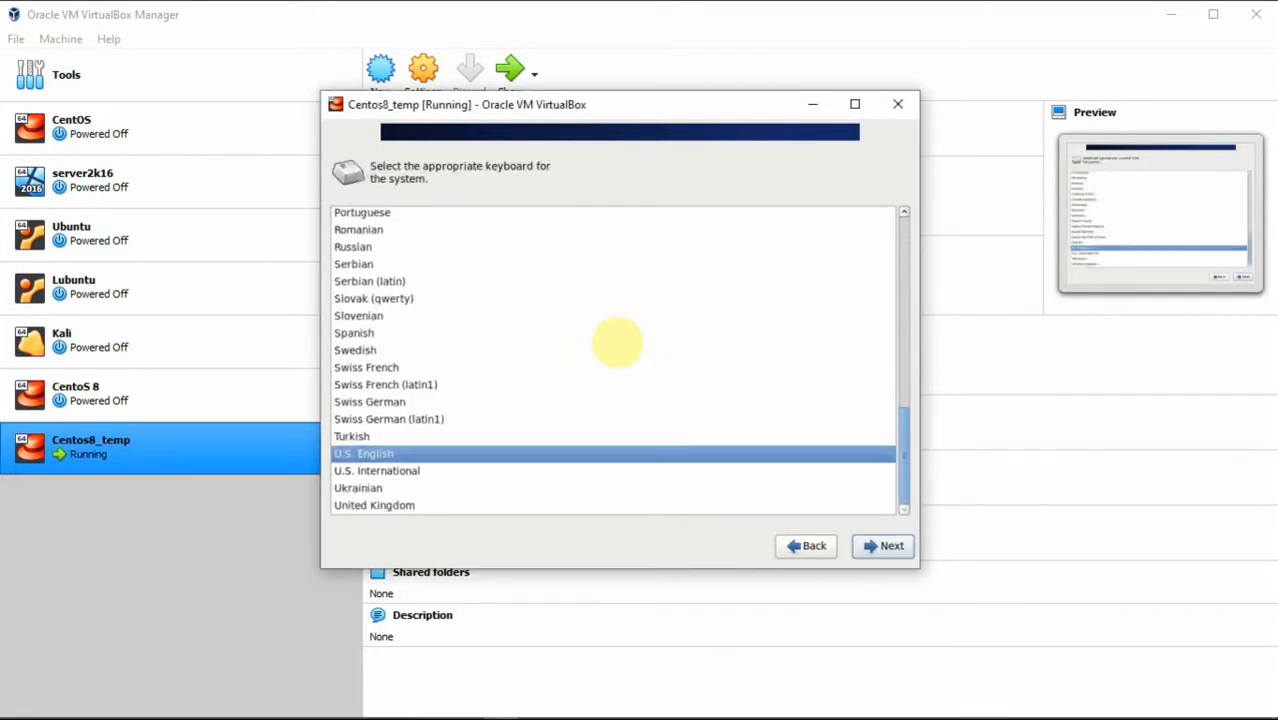
key("Return")
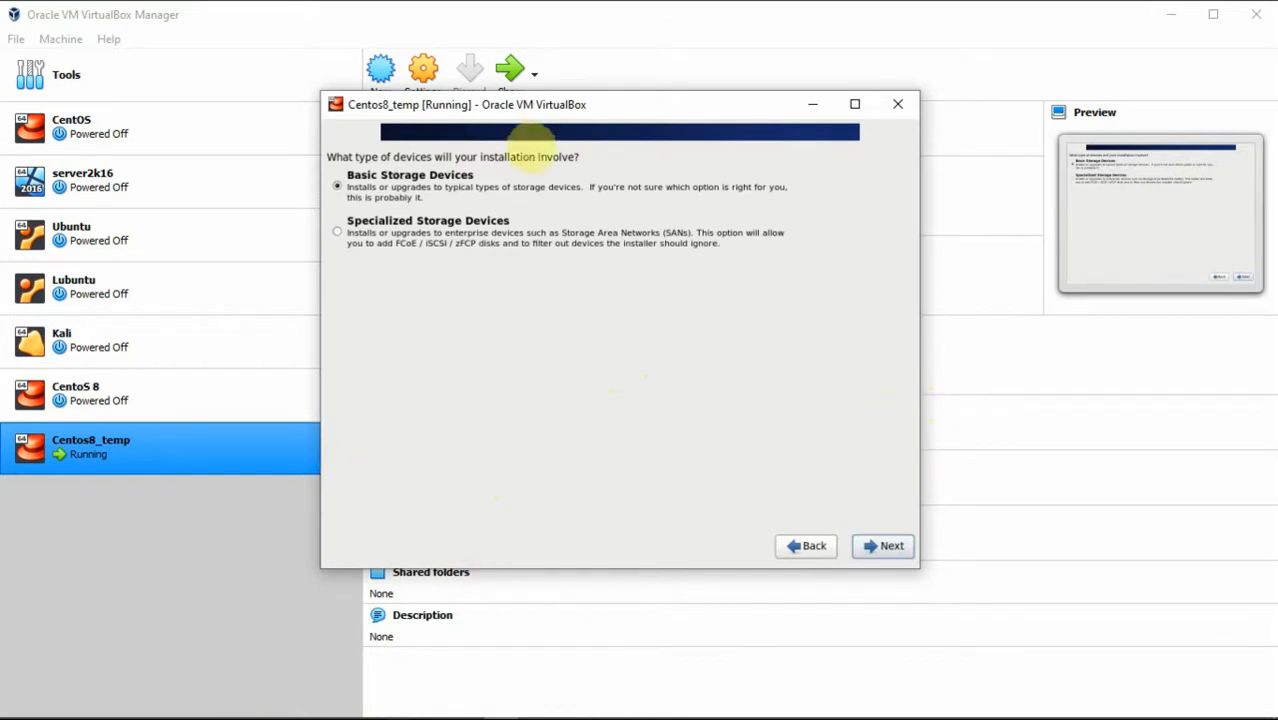
key("Return")
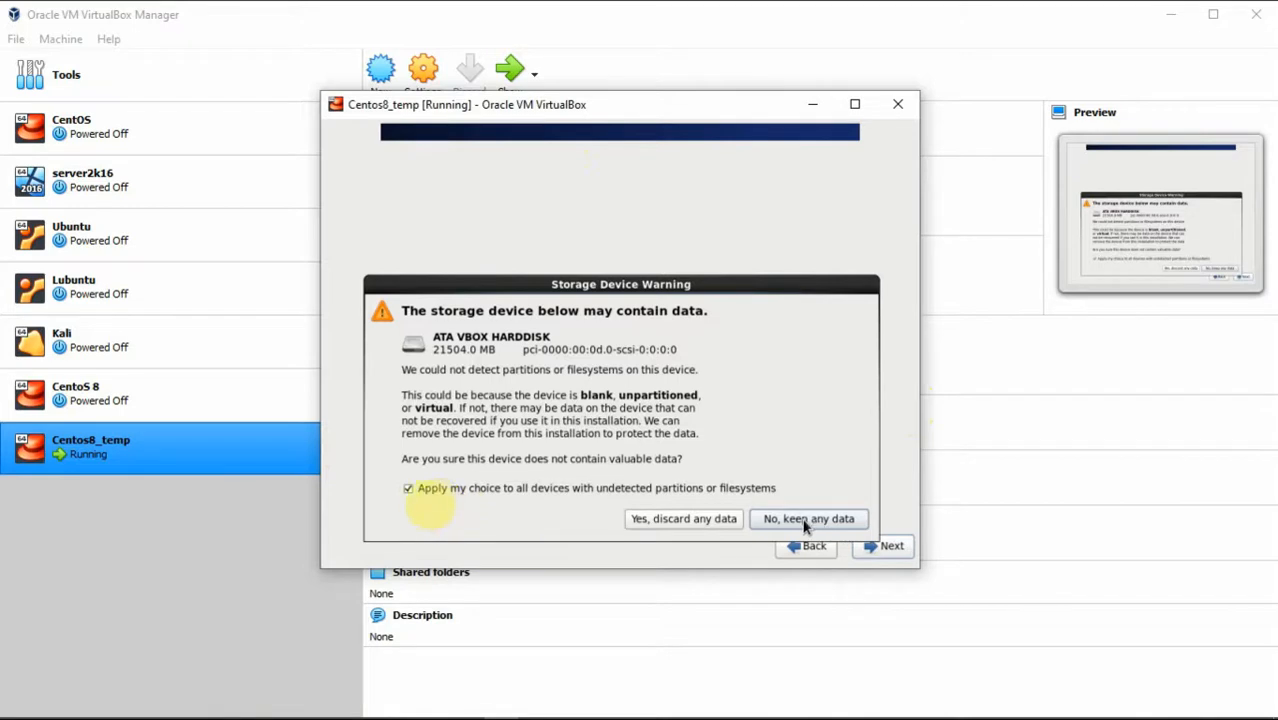
left_click(726, 519)
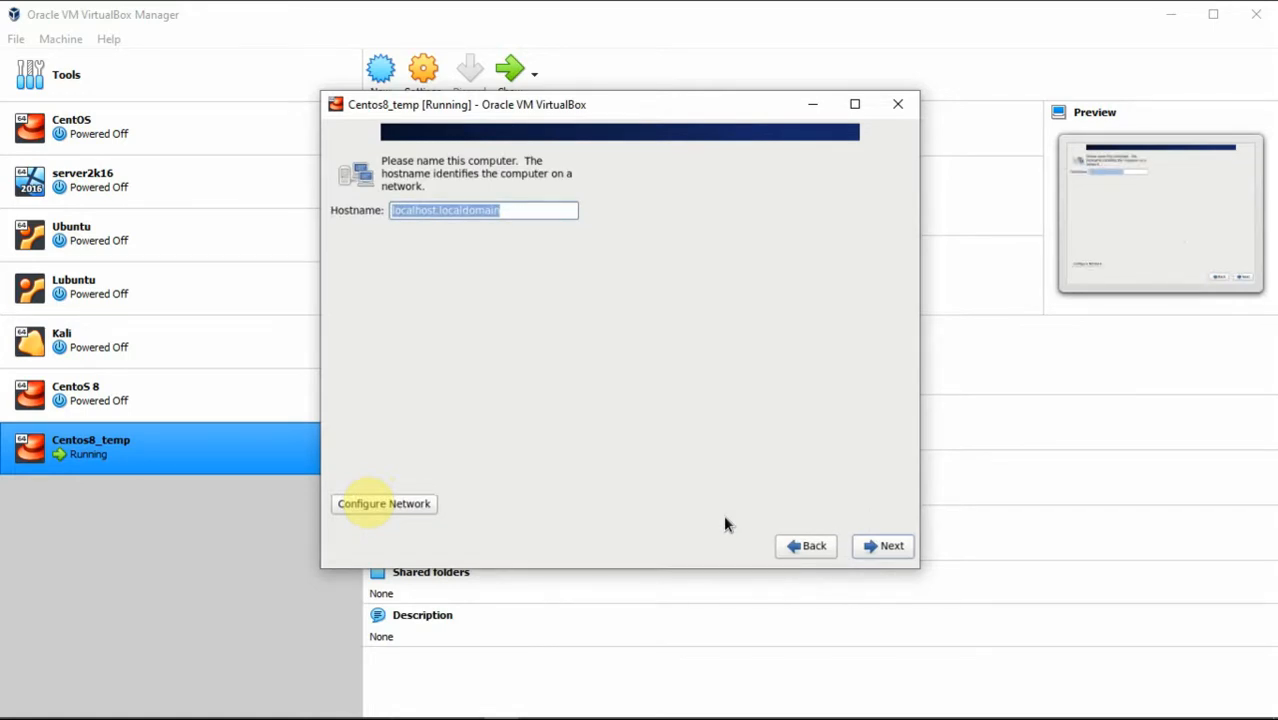
Step: Enter Testmachine as the hostname and switch the VM window to full screen
type("Test")
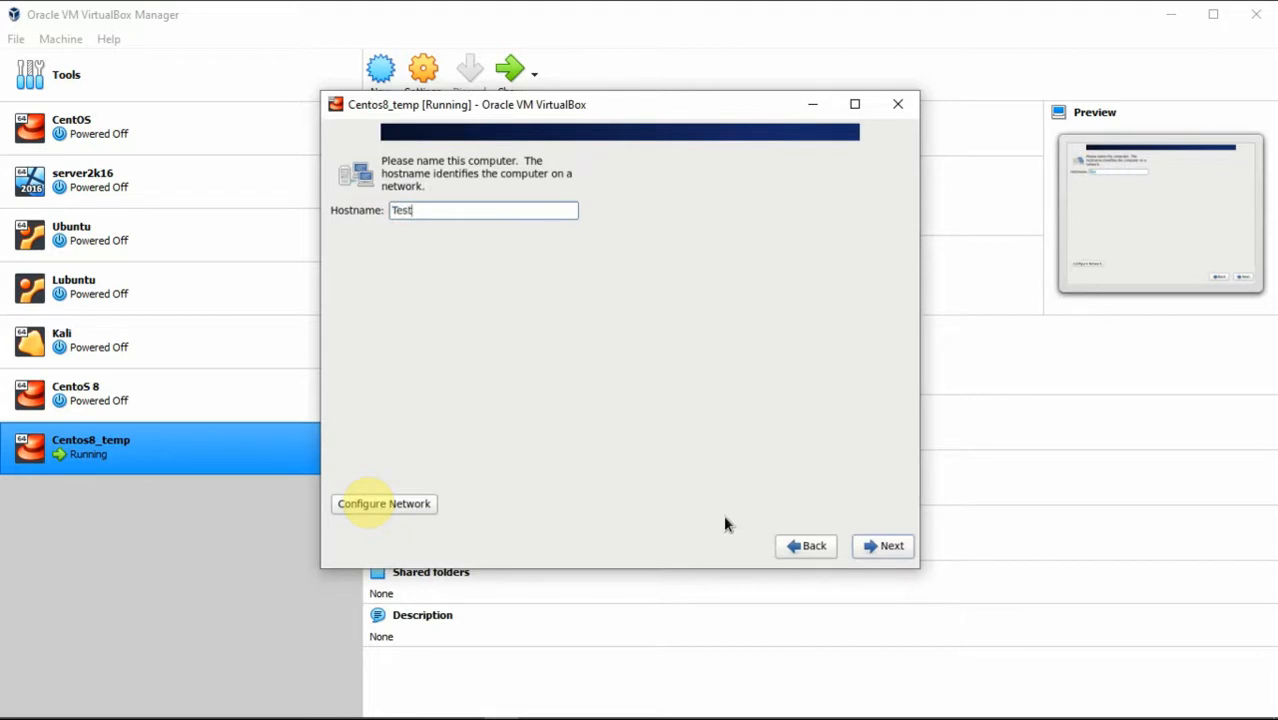
type("machine")
left_click(369, 503)
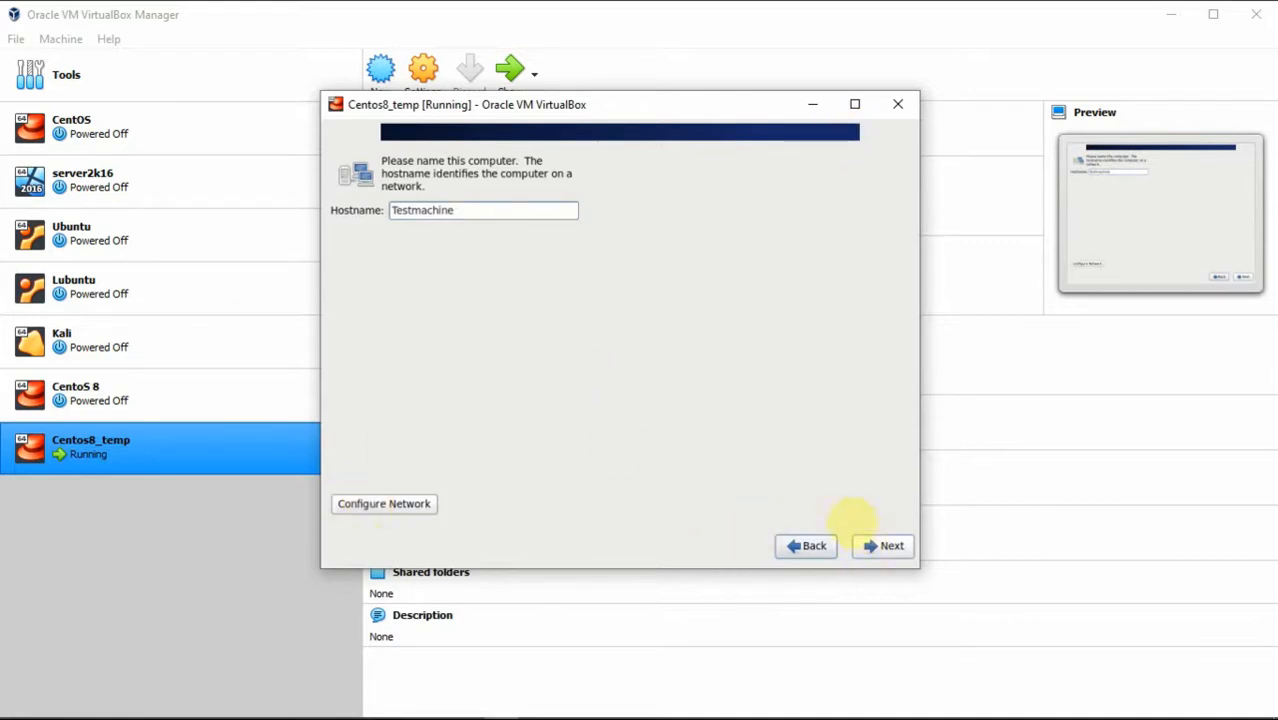
left_click(884, 538)
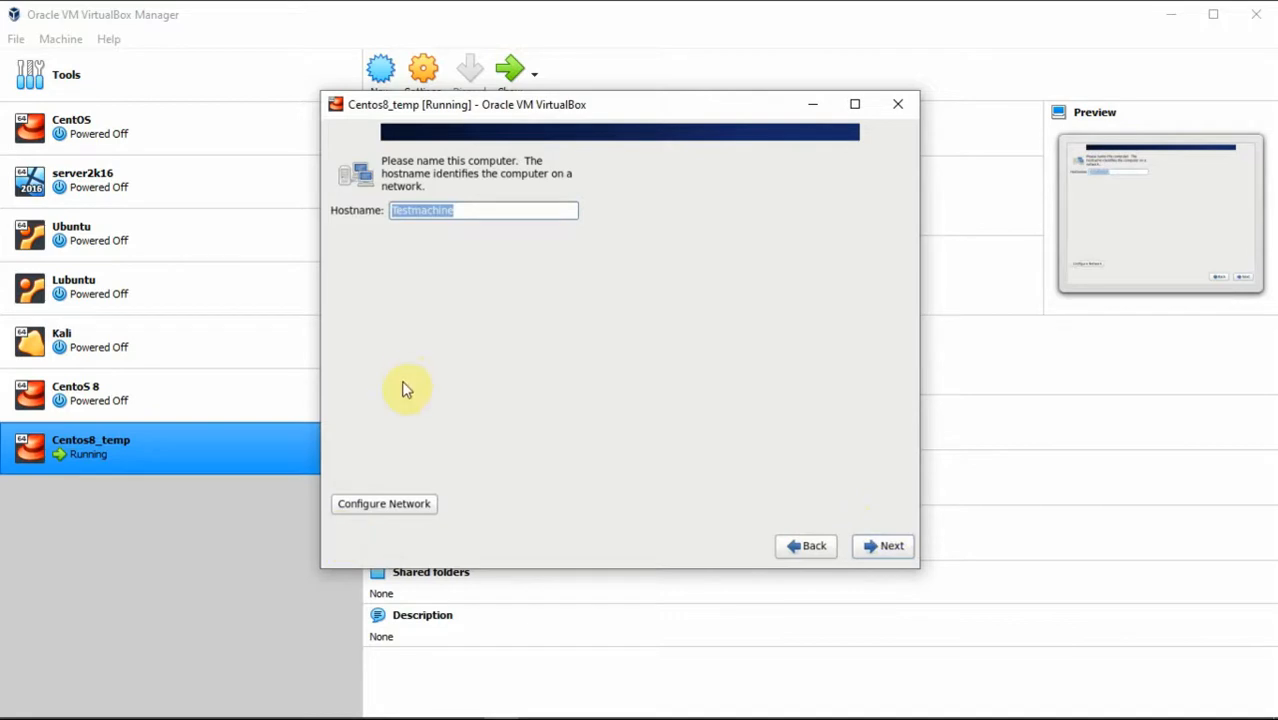
left_click(385, 503)
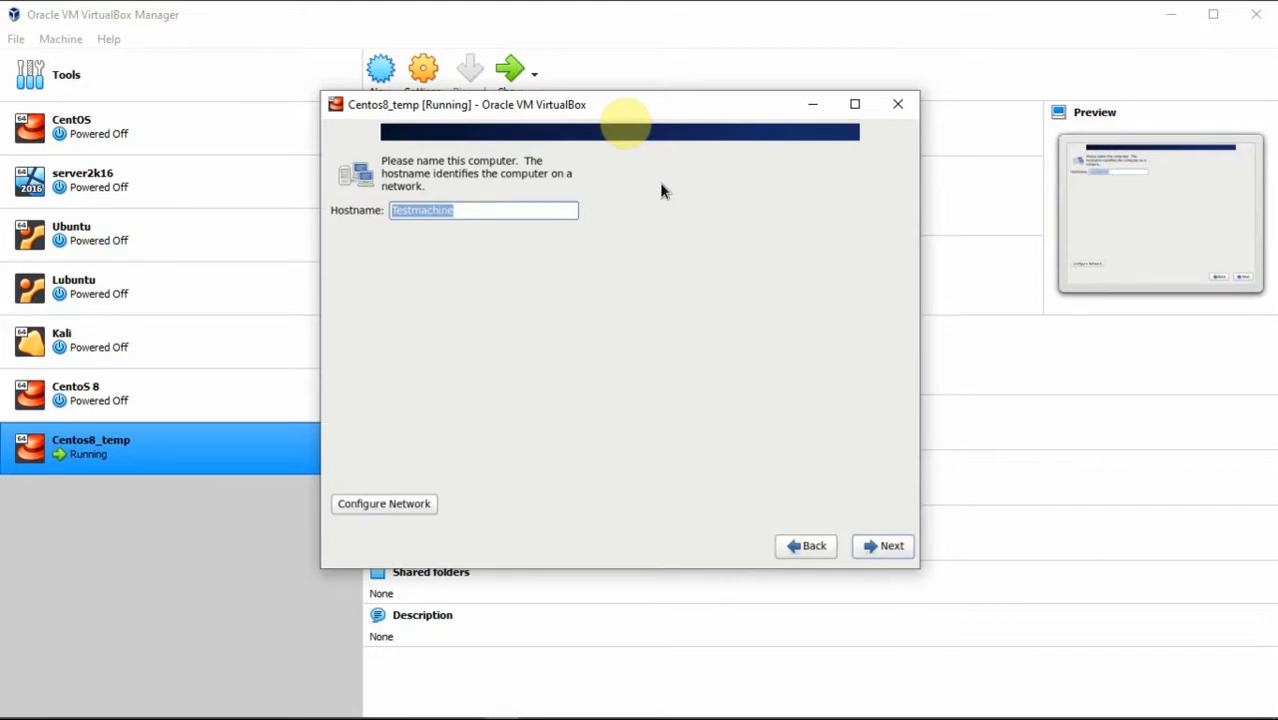
key("ctrl+f")
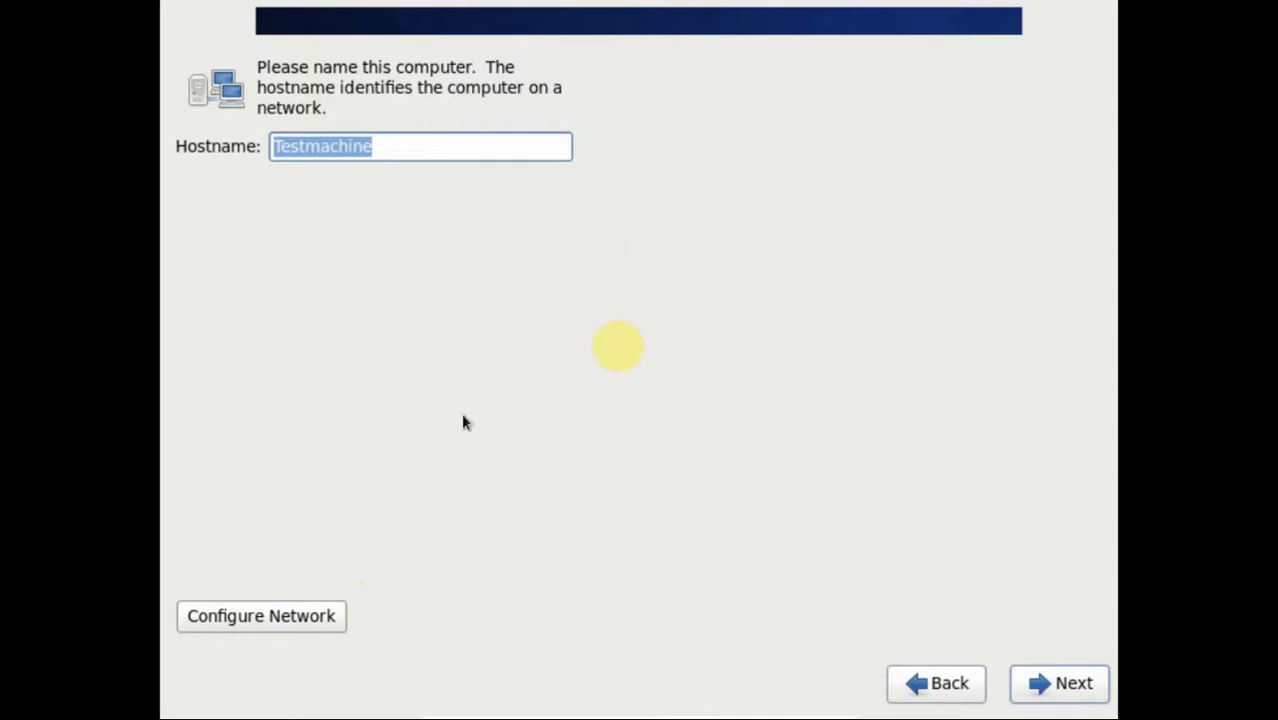
Step: Rename the System eth1 connection to eth0 and set it to connect automatically
left_click(275, 621)
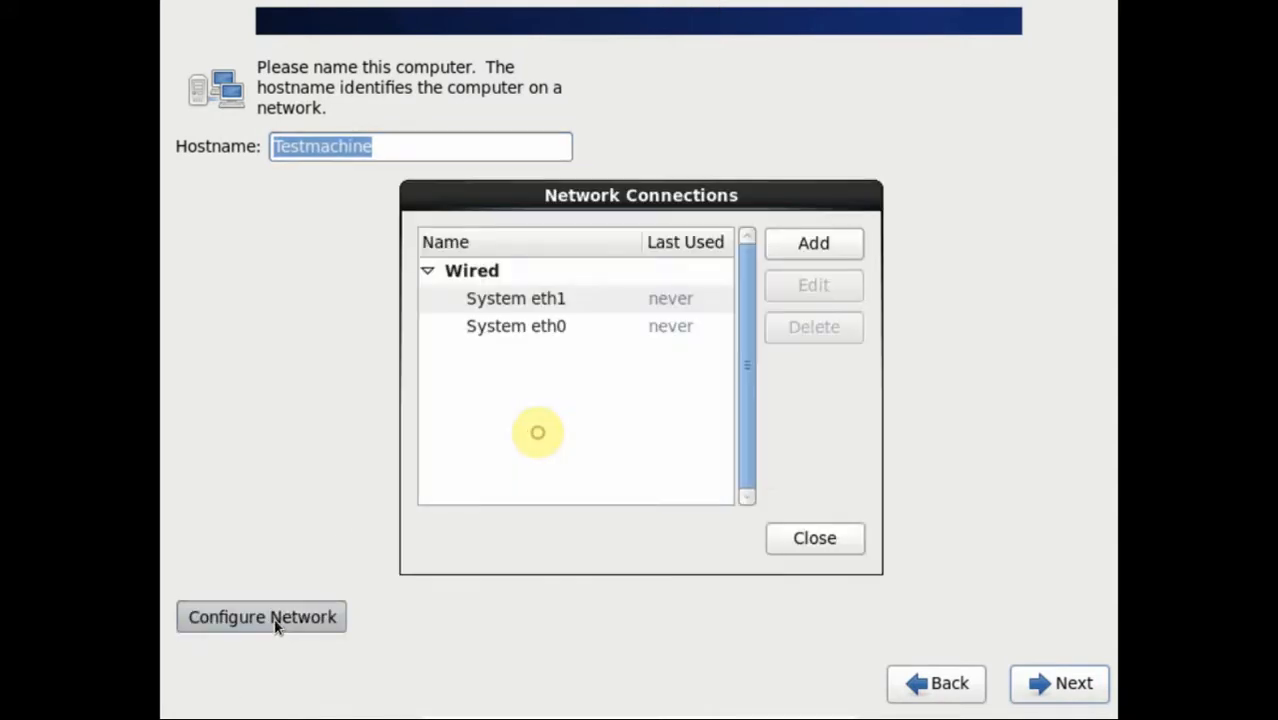
left_click(491, 306)
left_click(841, 287)
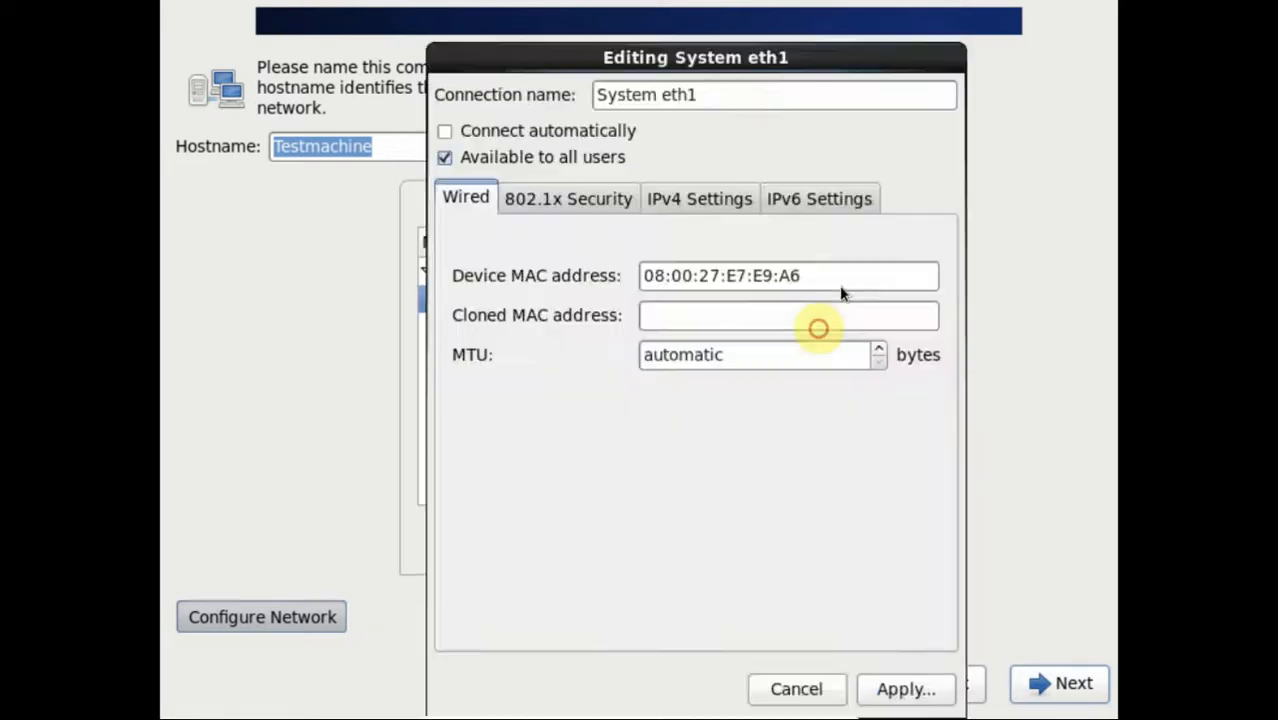
left_click(673, 195)
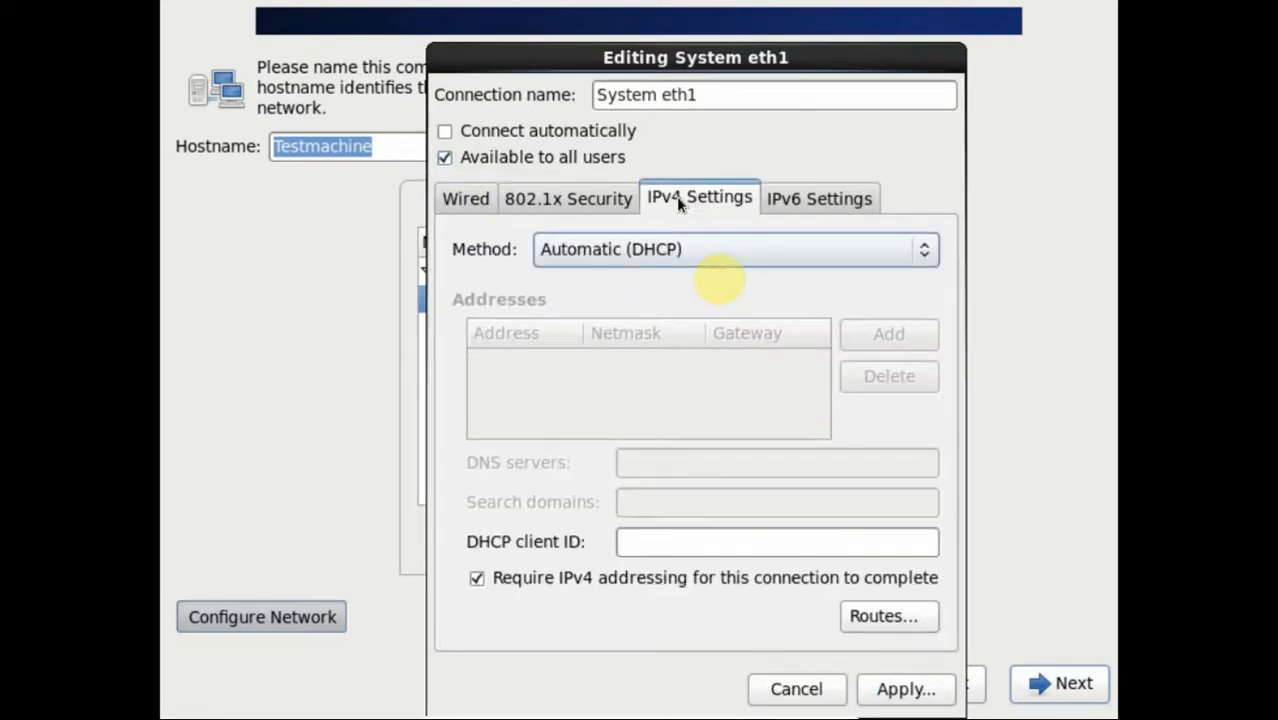
left_click(444, 131)
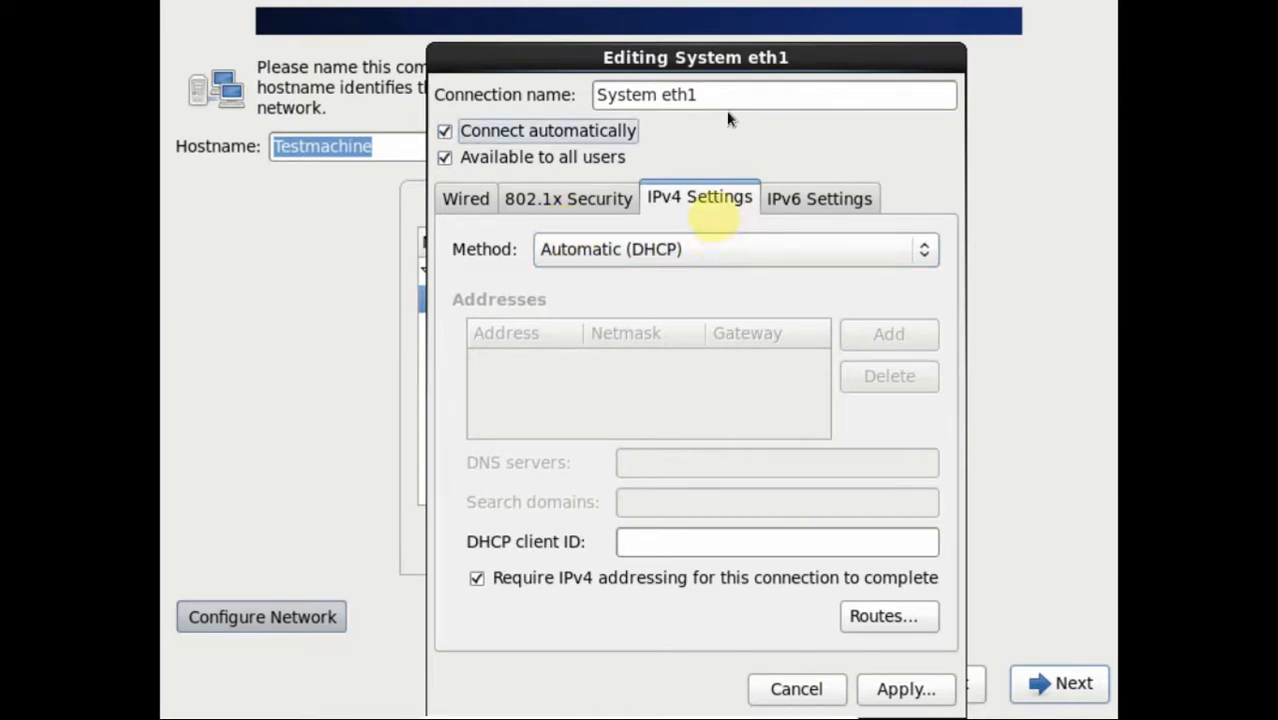
left_click_drag(703, 95, 590, 94)
type("eth")
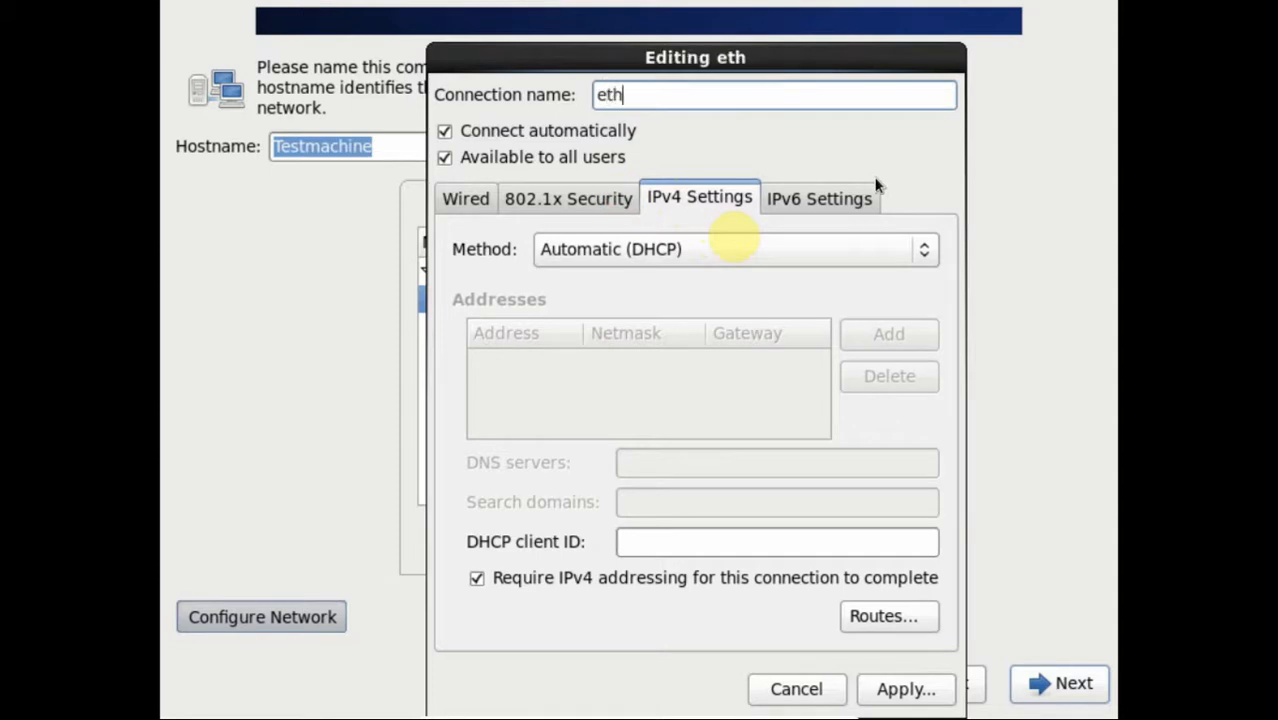
type("0")
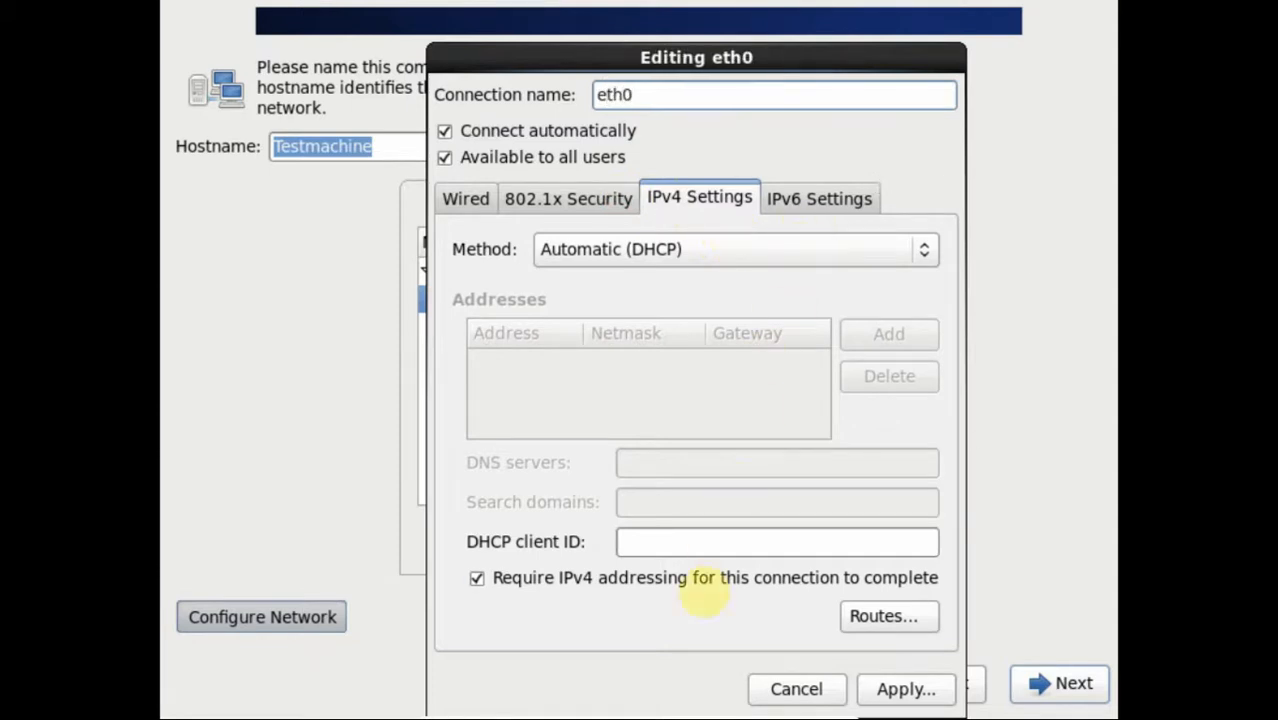
left_click(868, 692)
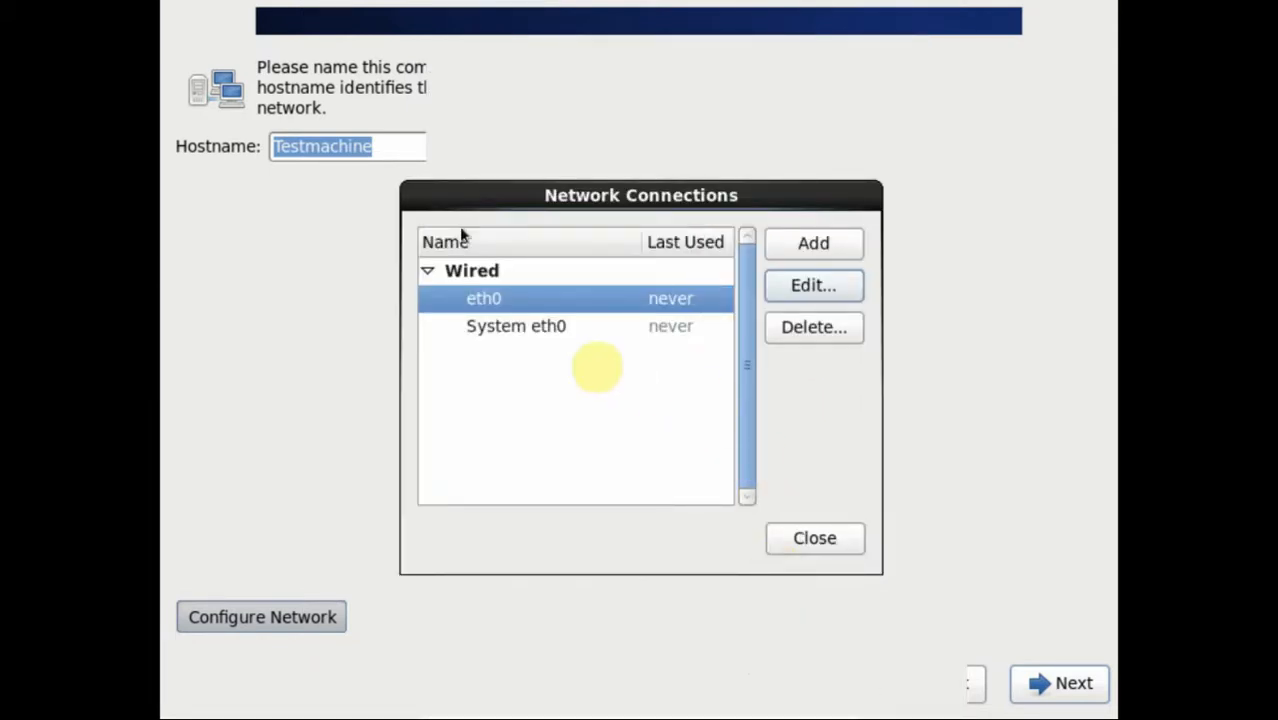
Step: Rename the System eth0 connection to eth1, set it to connect automatically, and close the list
left_click(488, 326)
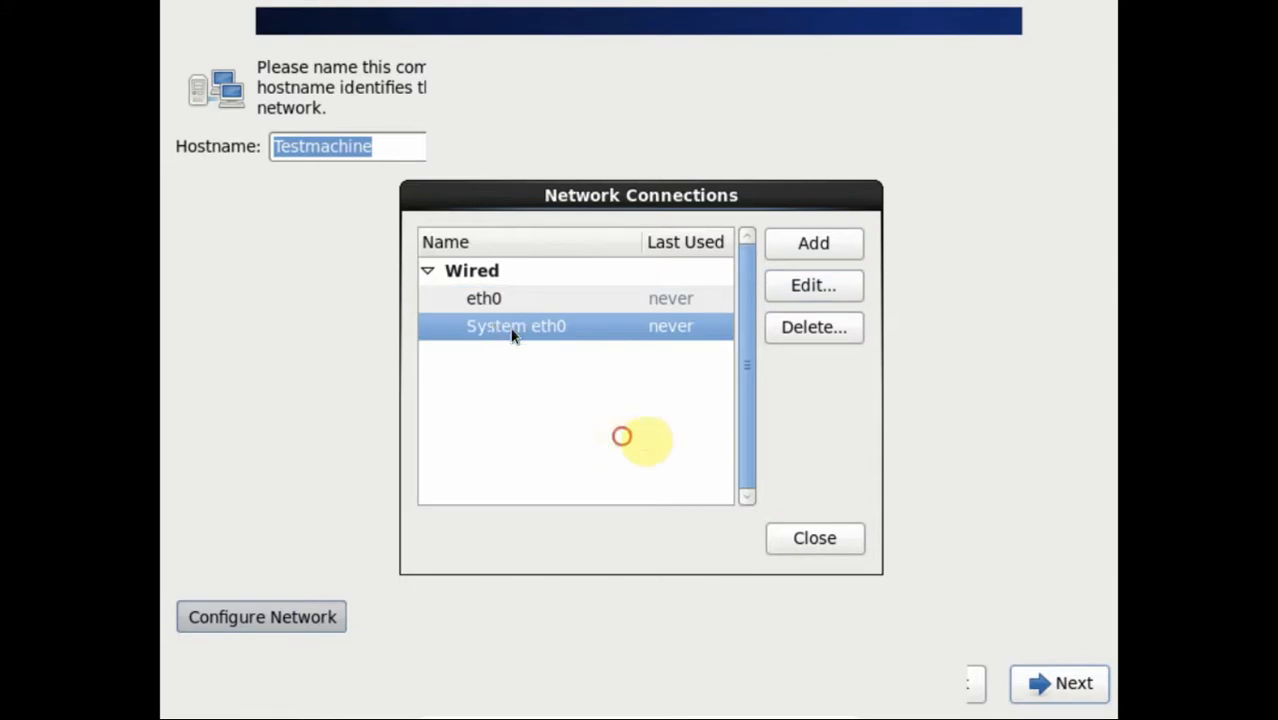
left_click(822, 285)
left_click_drag(703, 95, 560, 90)
type("eth")
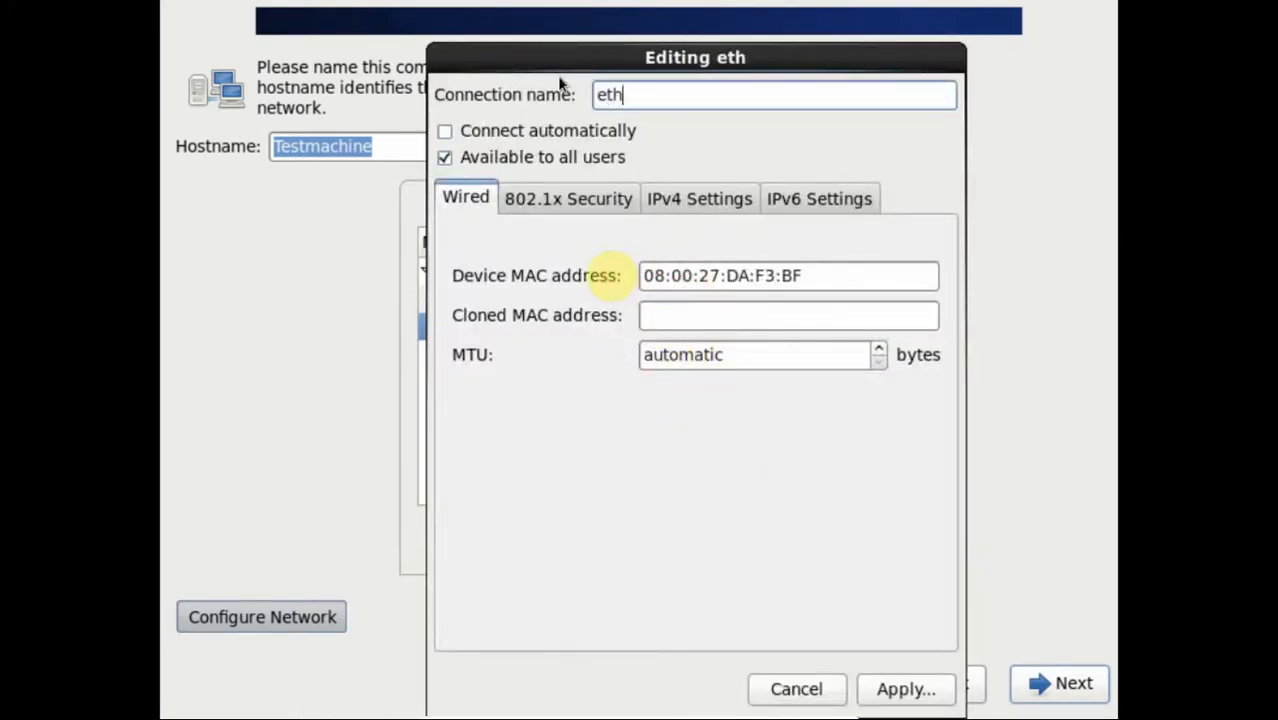
type("1")
left_click(476, 133)
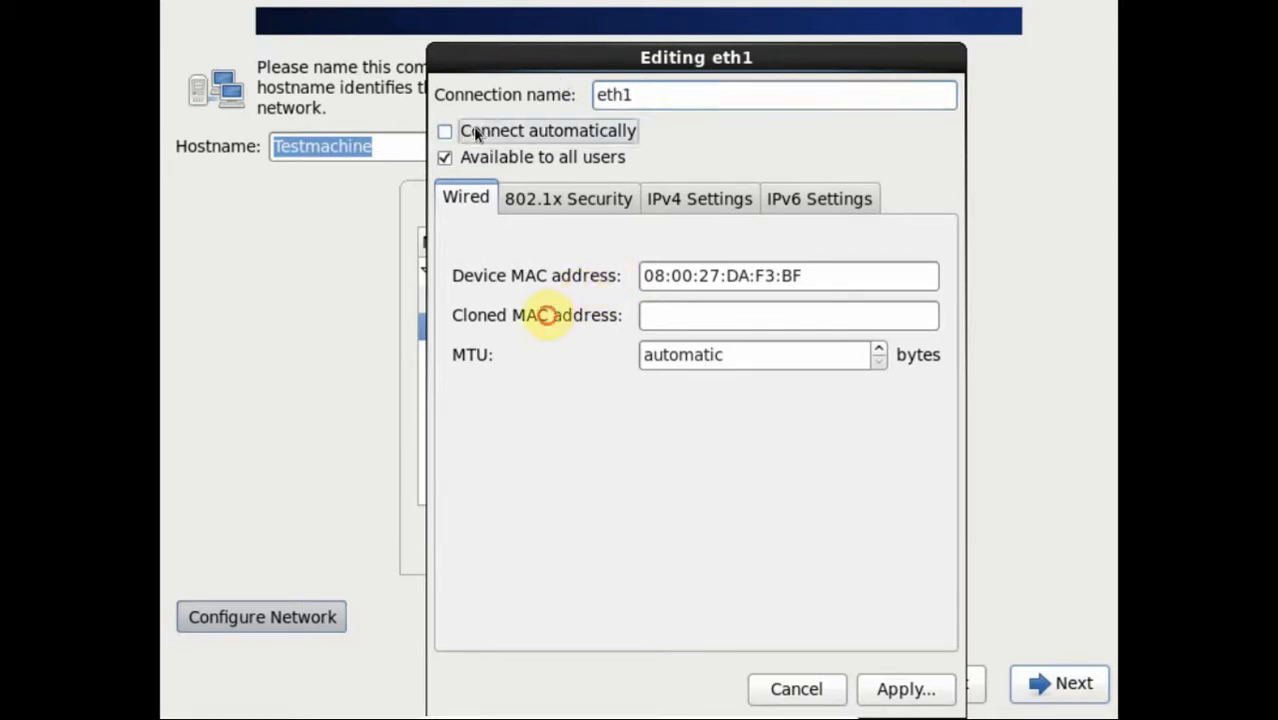
left_click(886, 690)
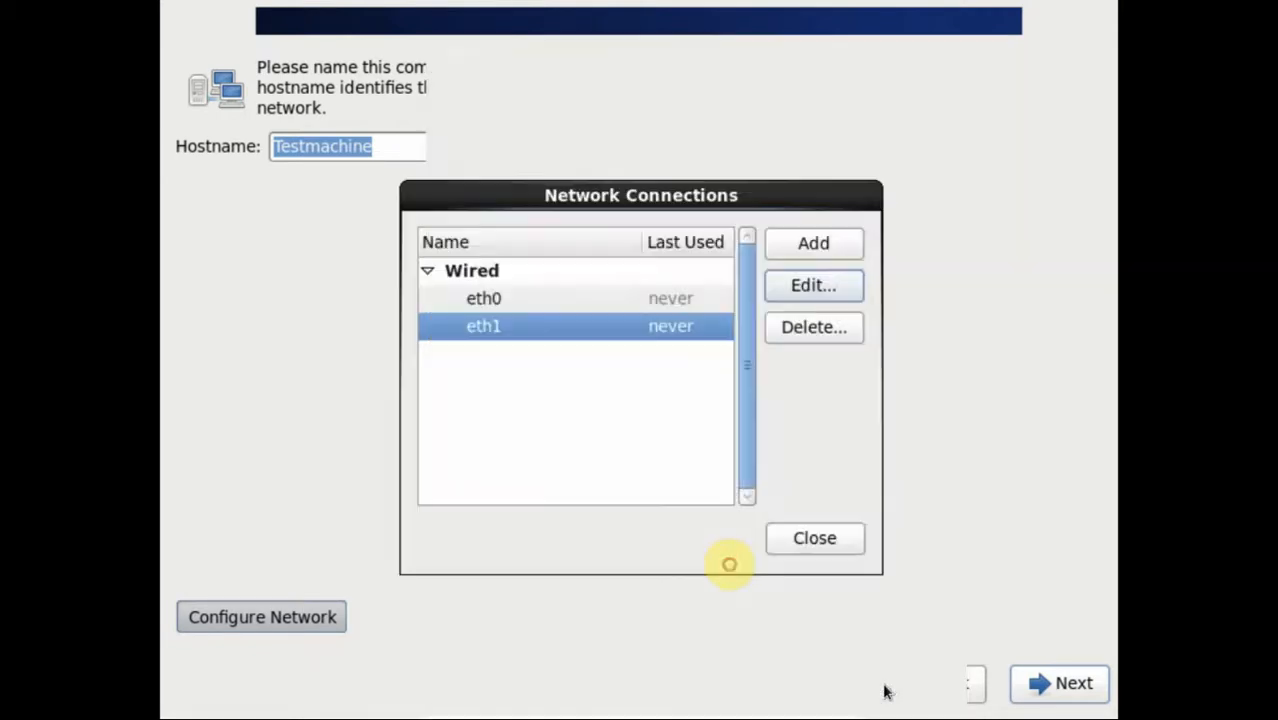
left_click(820, 542)
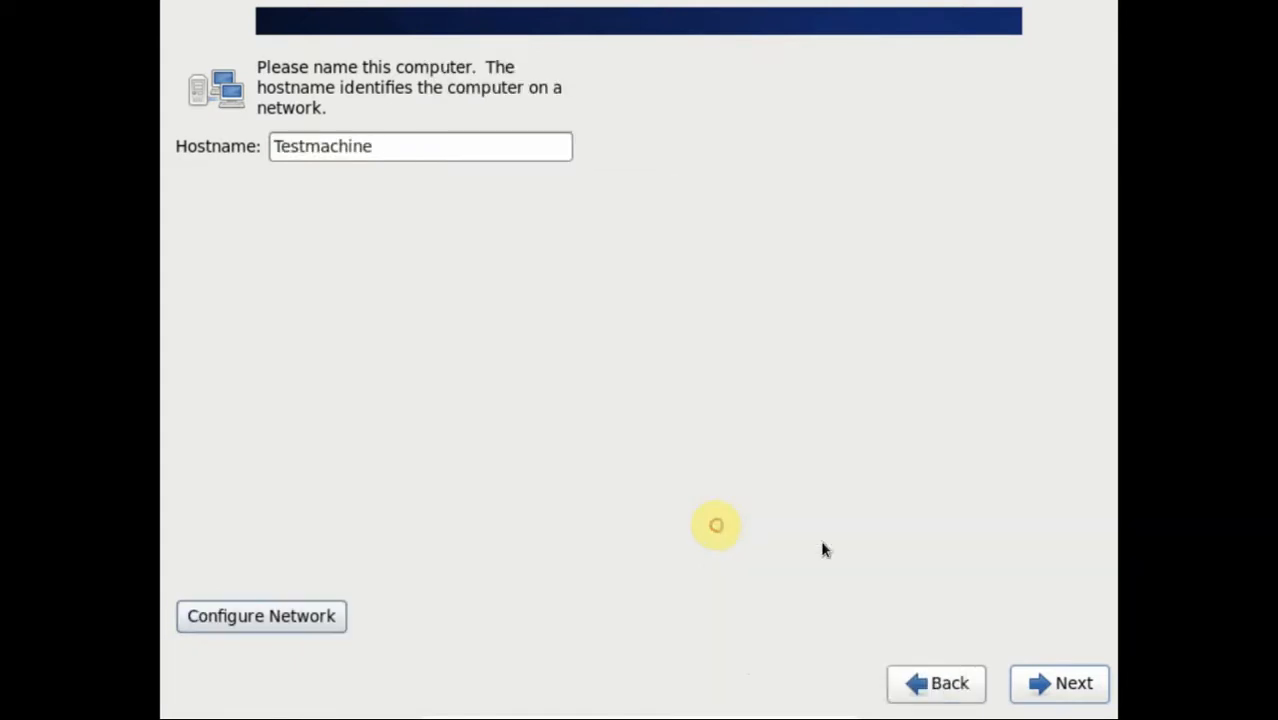
Step: Select Asia/Karachi on the time zone map and continue to the root password page
left_click(1040, 684)
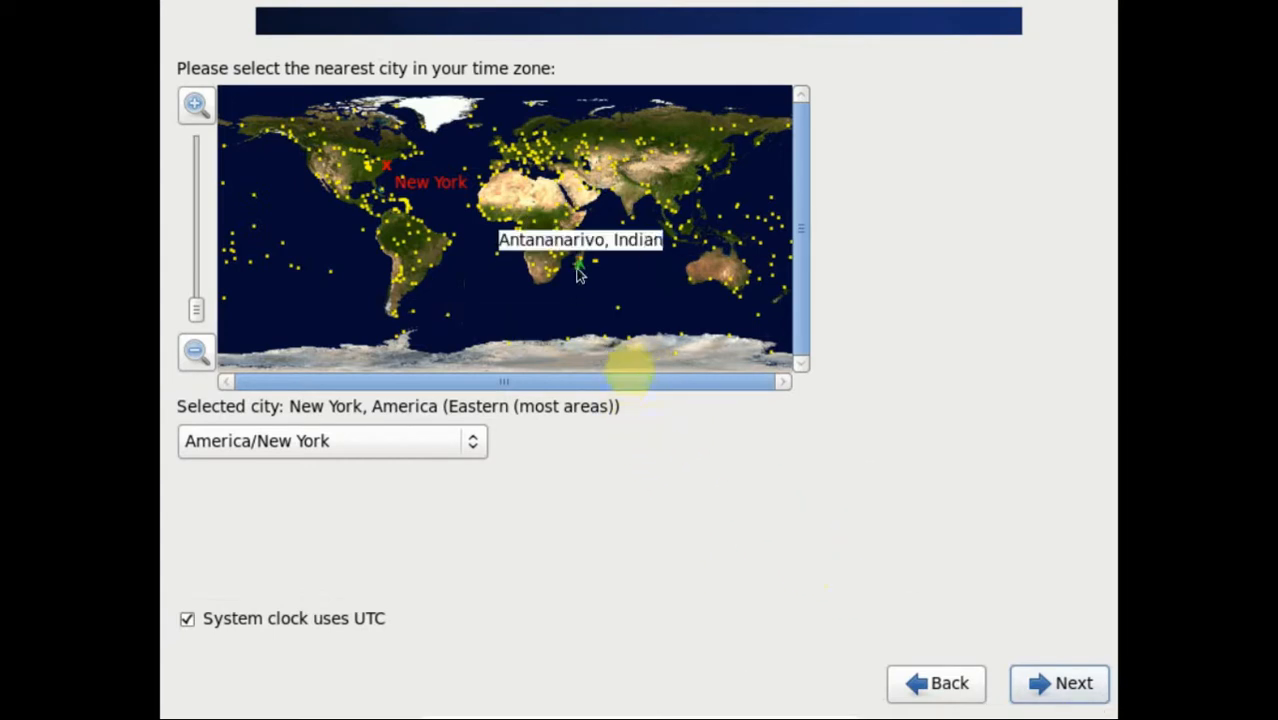
left_click(615, 203)
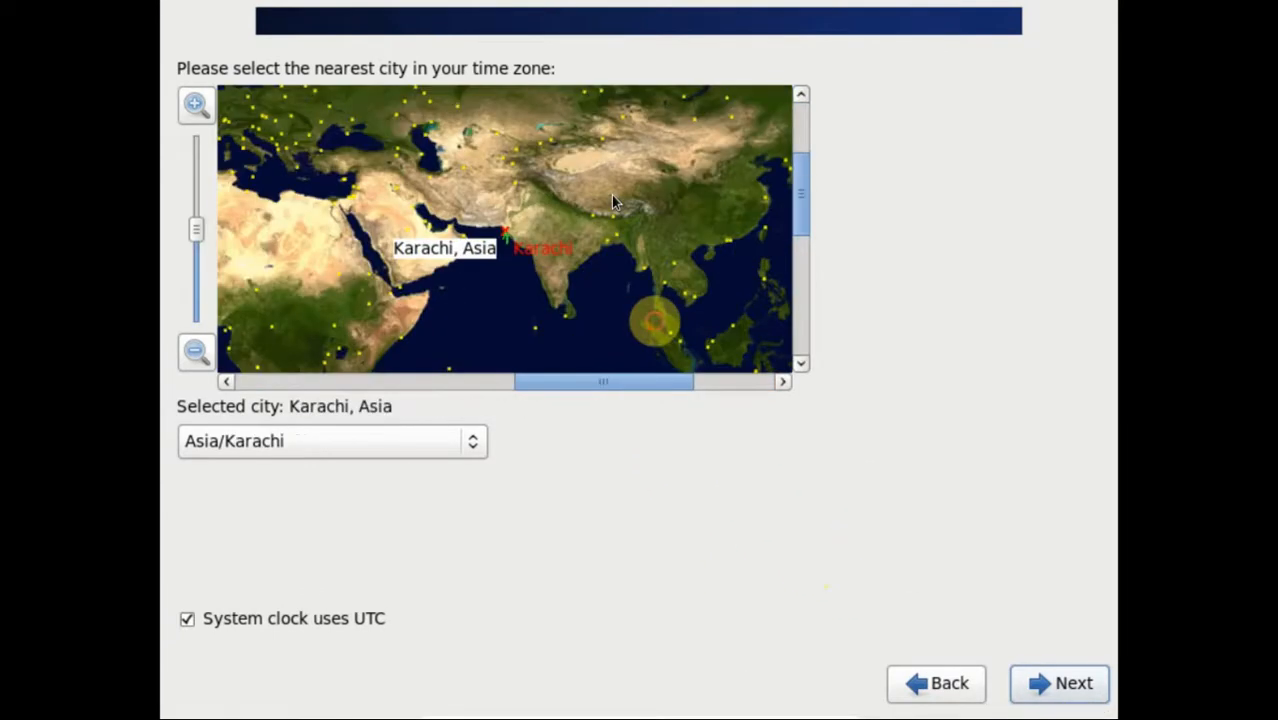
left_click(1088, 683)
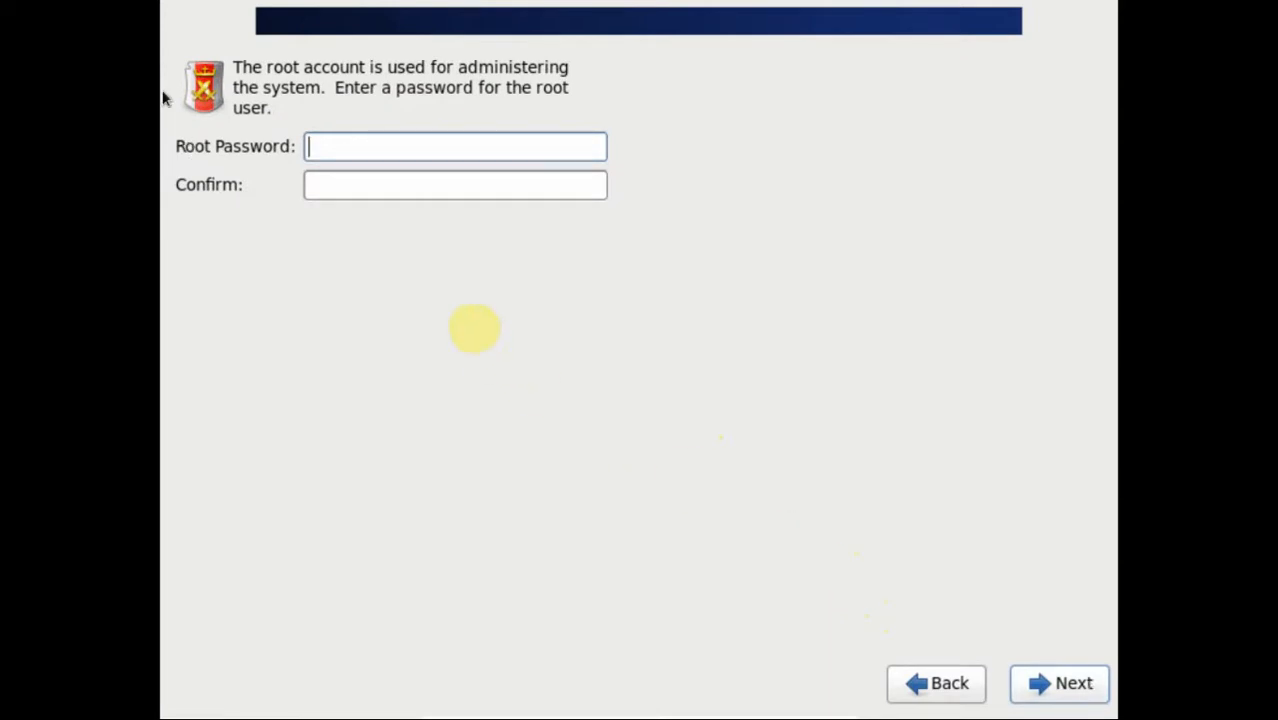
Step: Enter and confirm the root password, keeping it despite the weak-password warning
type("••")
key("Tab")
type("••")
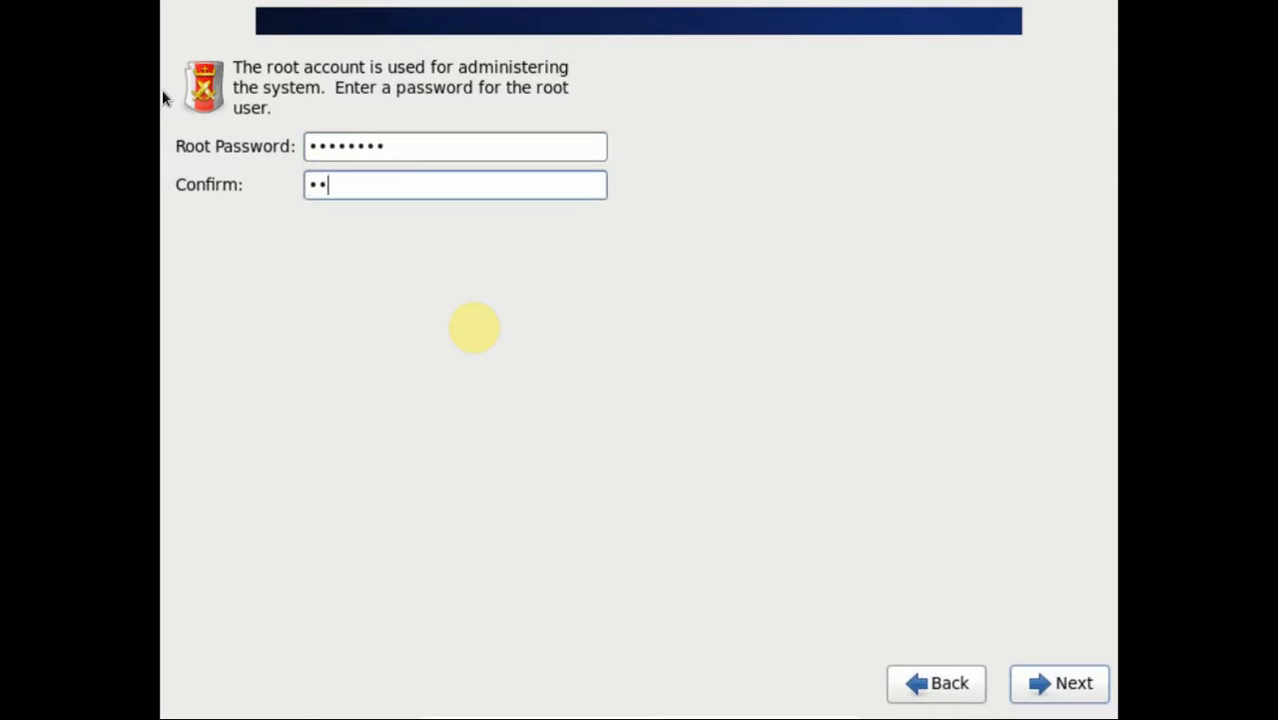
type("•••••")
left_click(1047, 703)
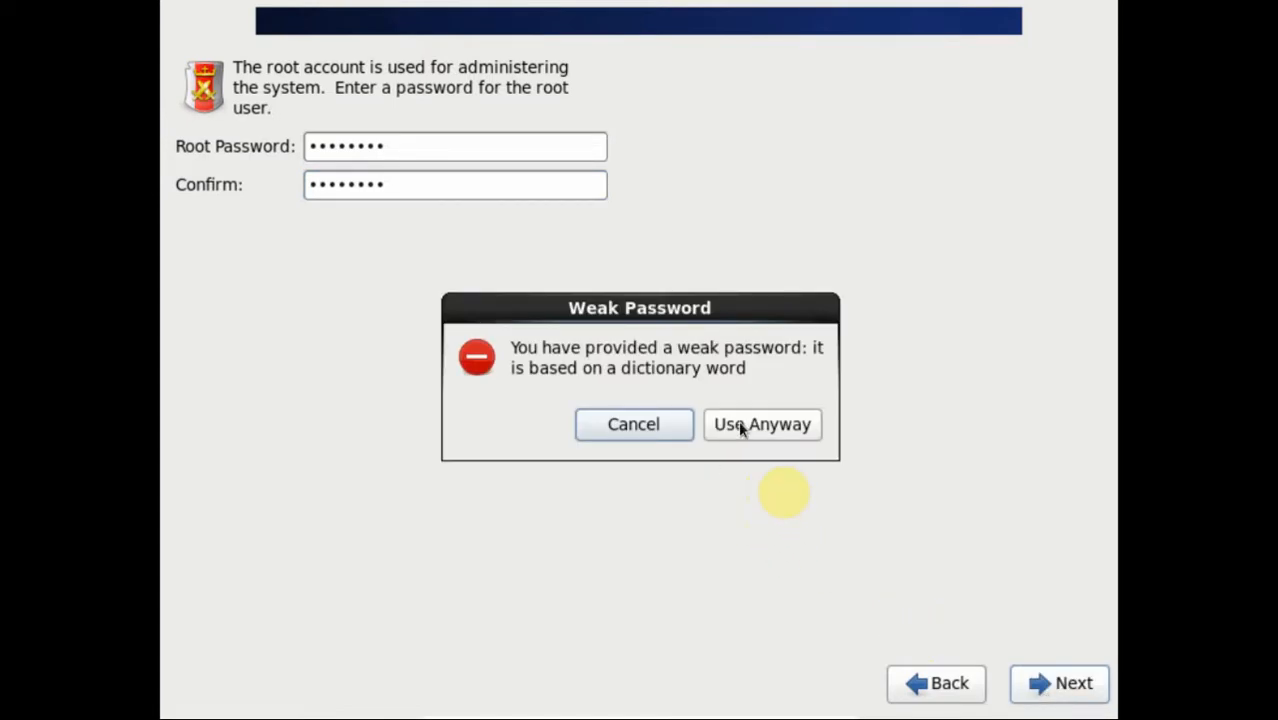
left_click(740, 425)
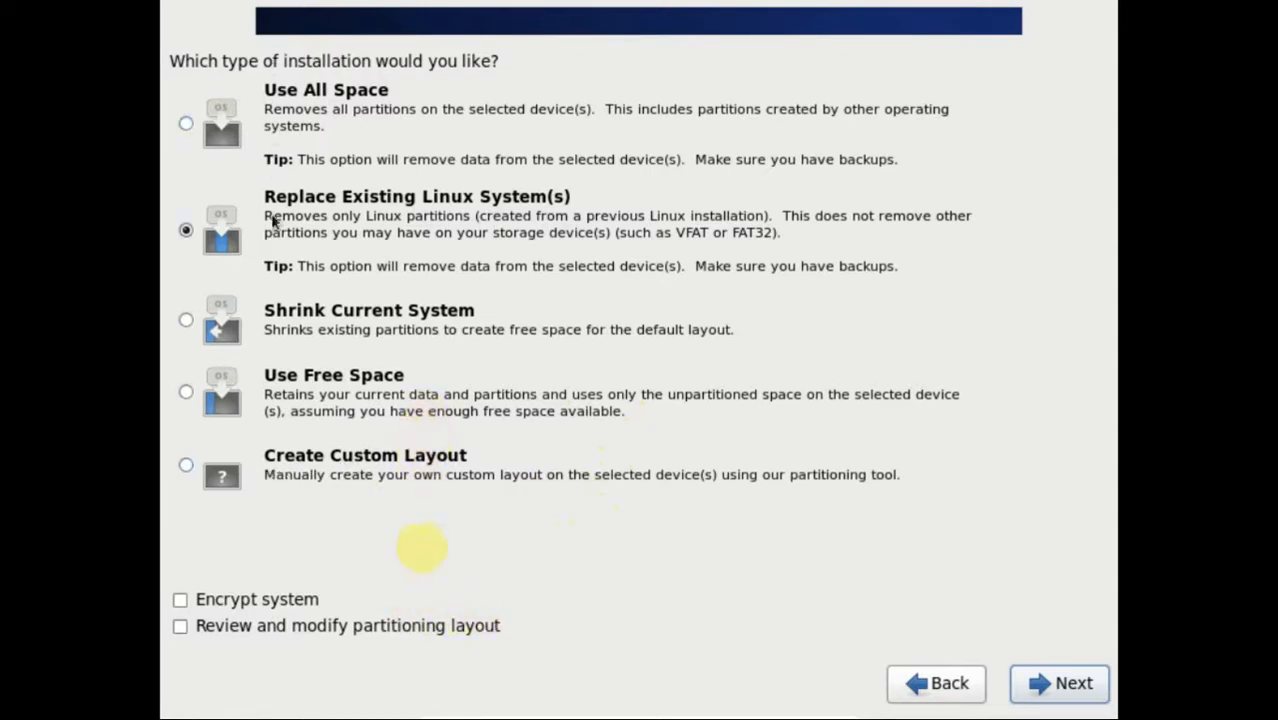
Step: Choose Create Custom Layout to open the partition editor for disk sda
left_click(187, 467)
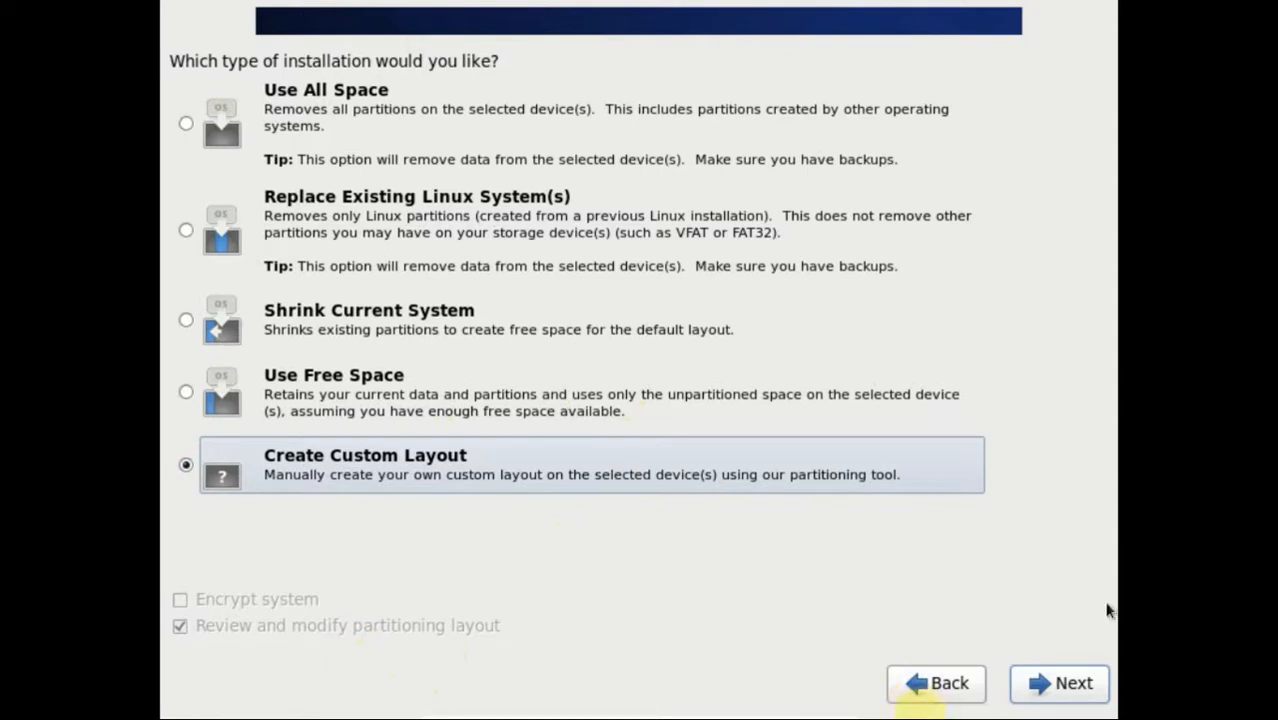
left_click(1070, 683)
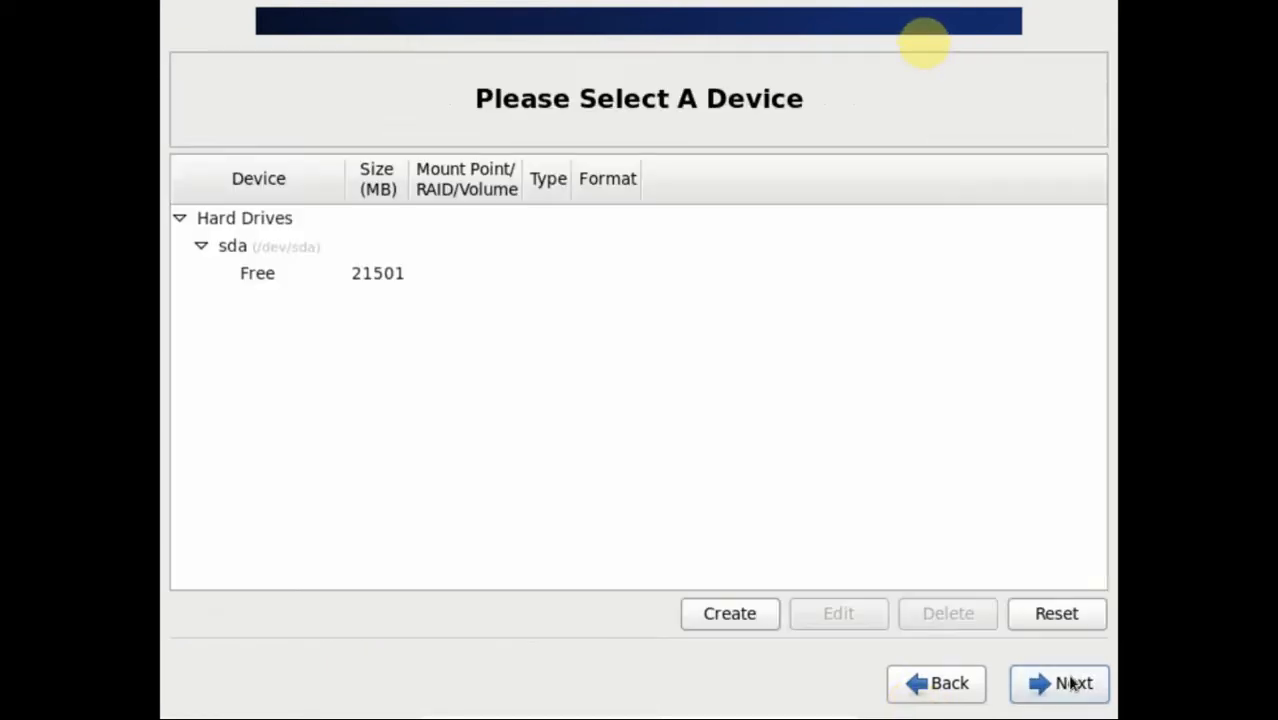
Step: Create a 12400 MB ext4 standard partition mounted at / in the free space
left_click(273, 288)
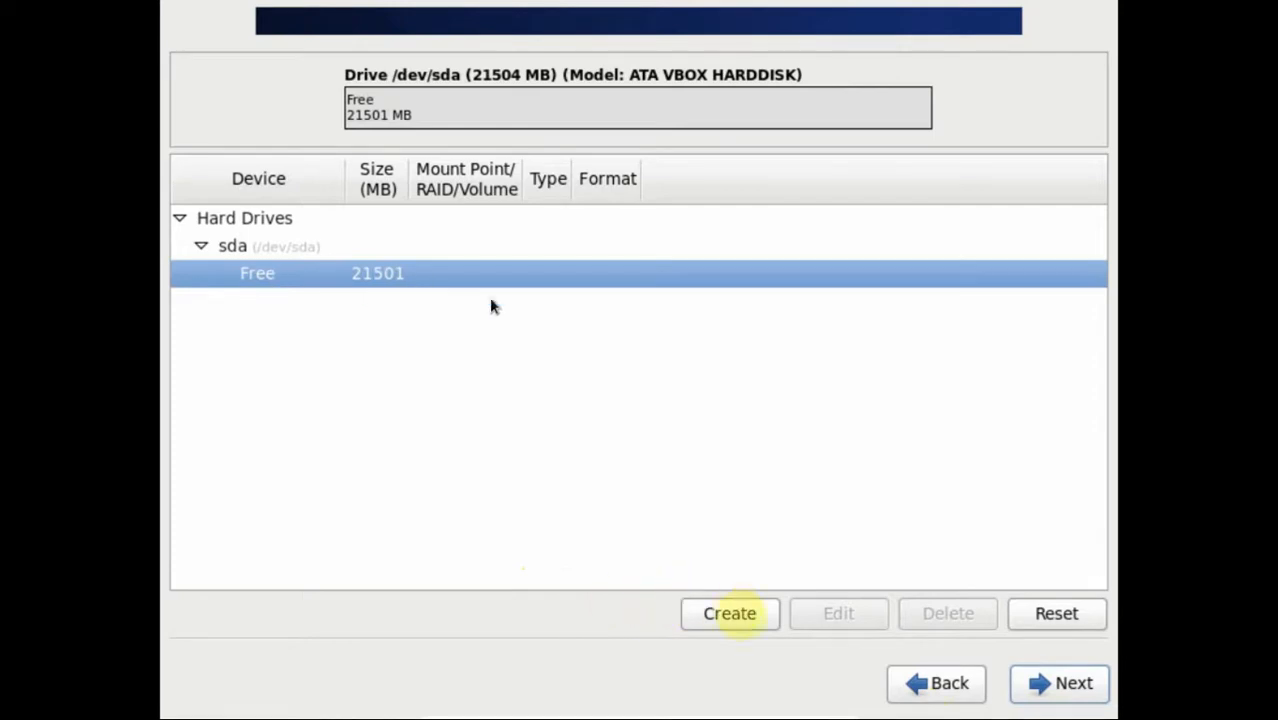
left_click(729, 613)
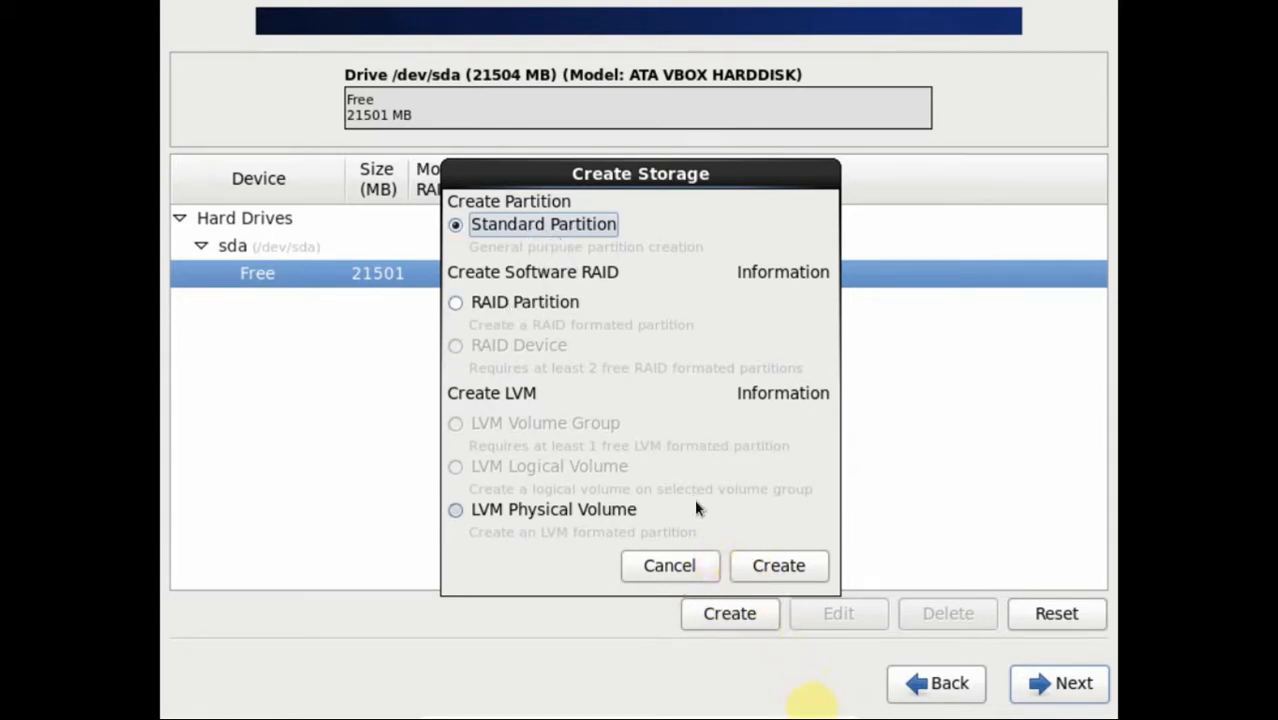
left_click(781, 566)
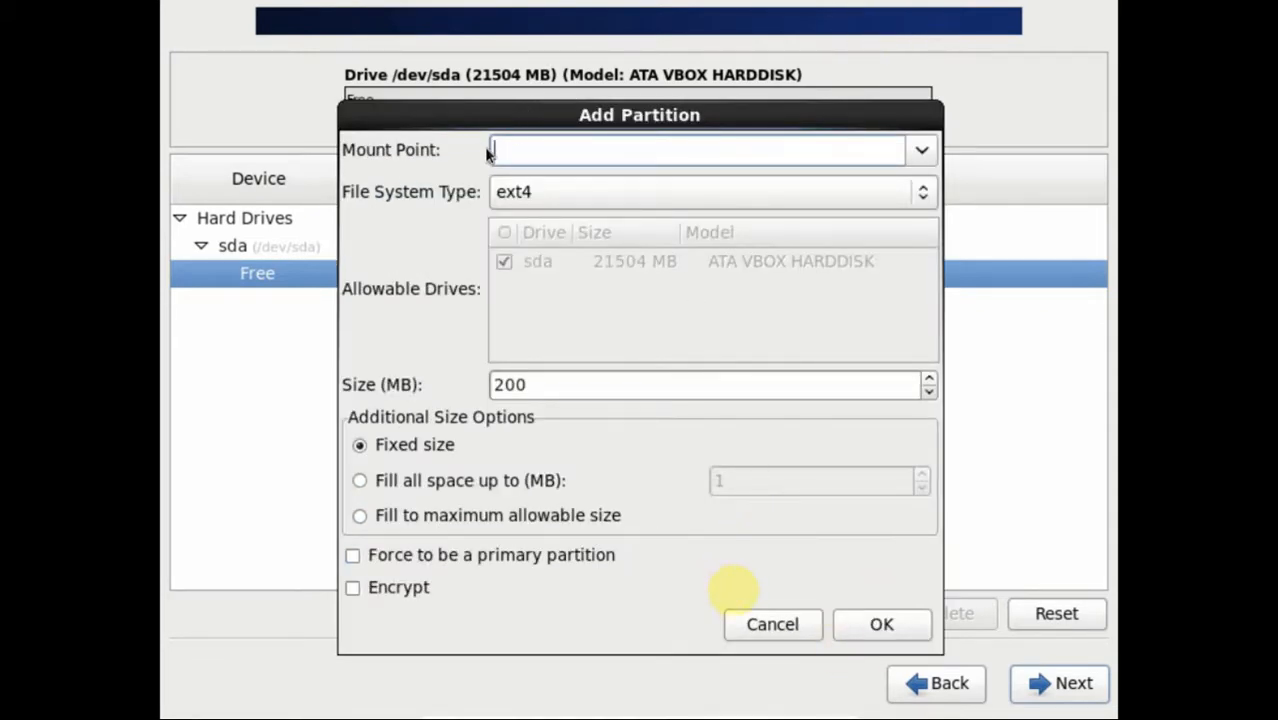
left_click(920, 155)
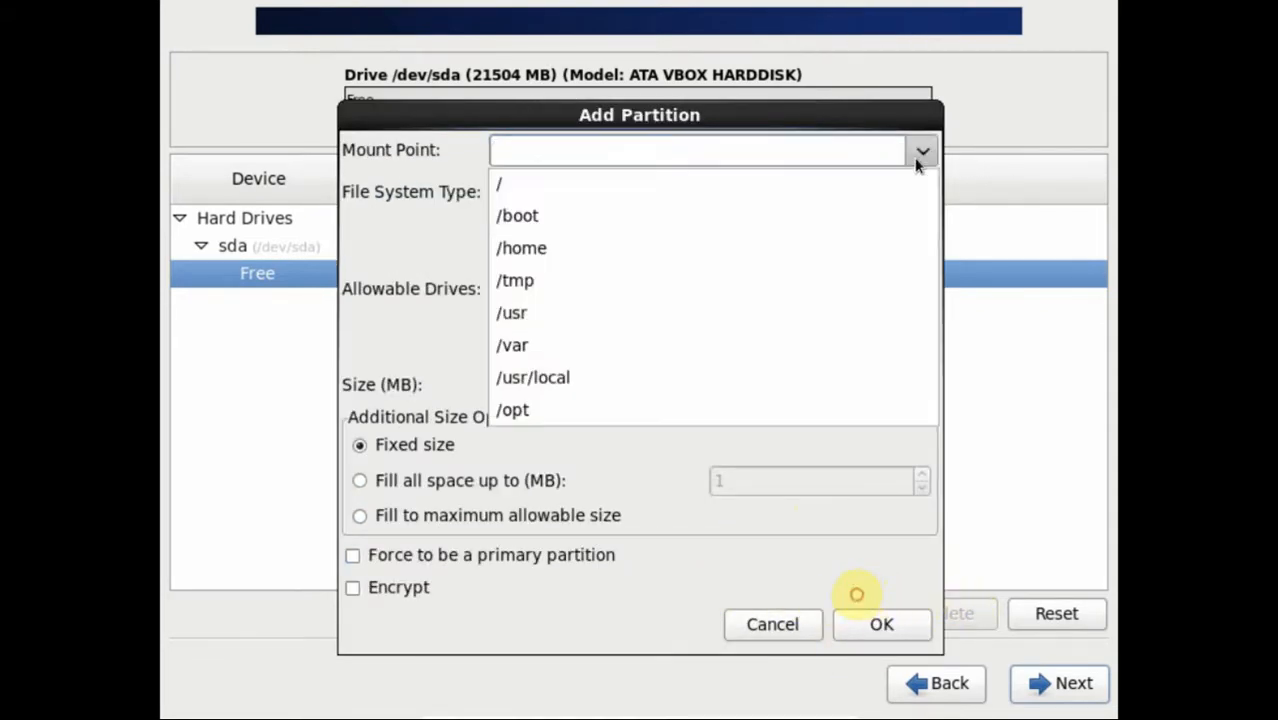
left_click(833, 179)
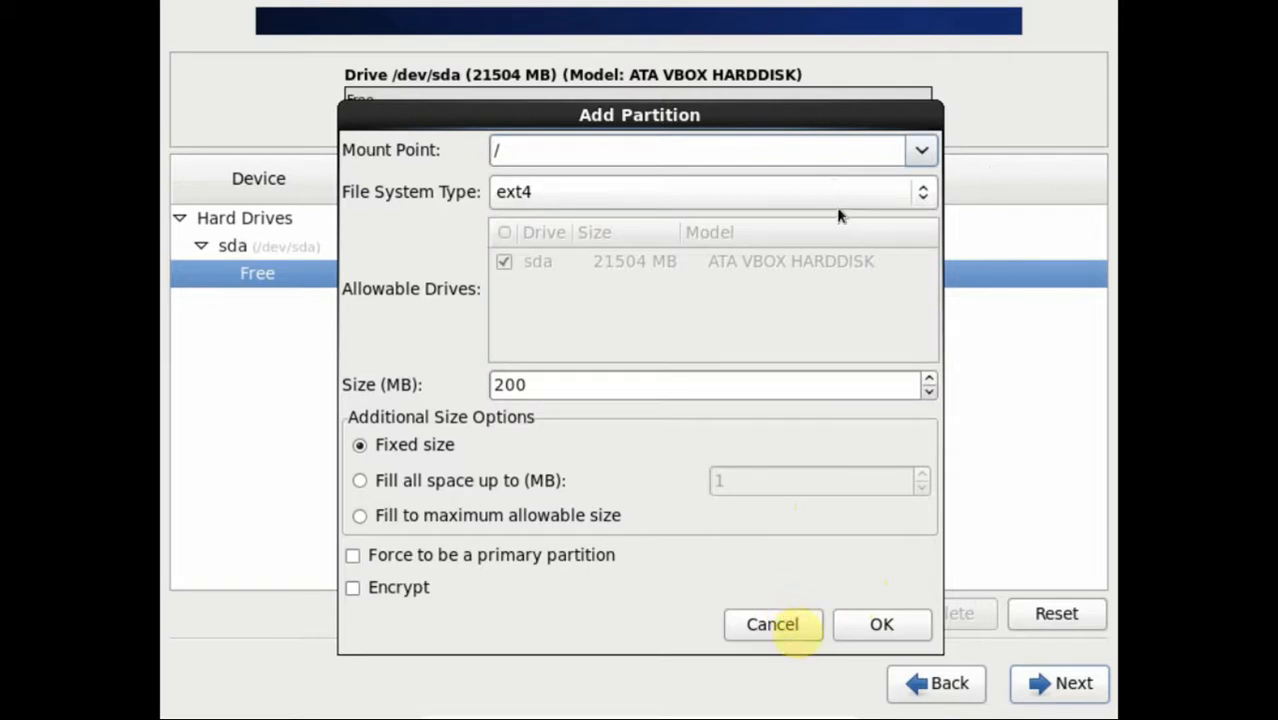
left_click(840, 200)
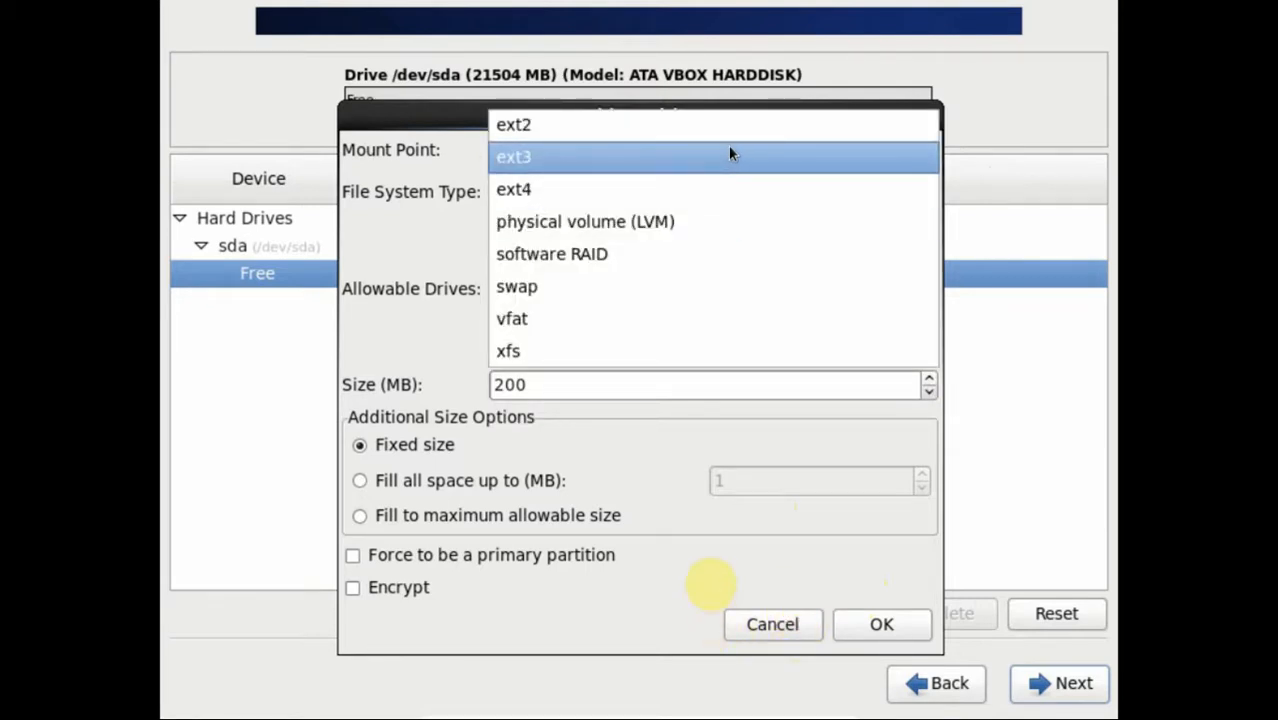
left_click(728, 188)
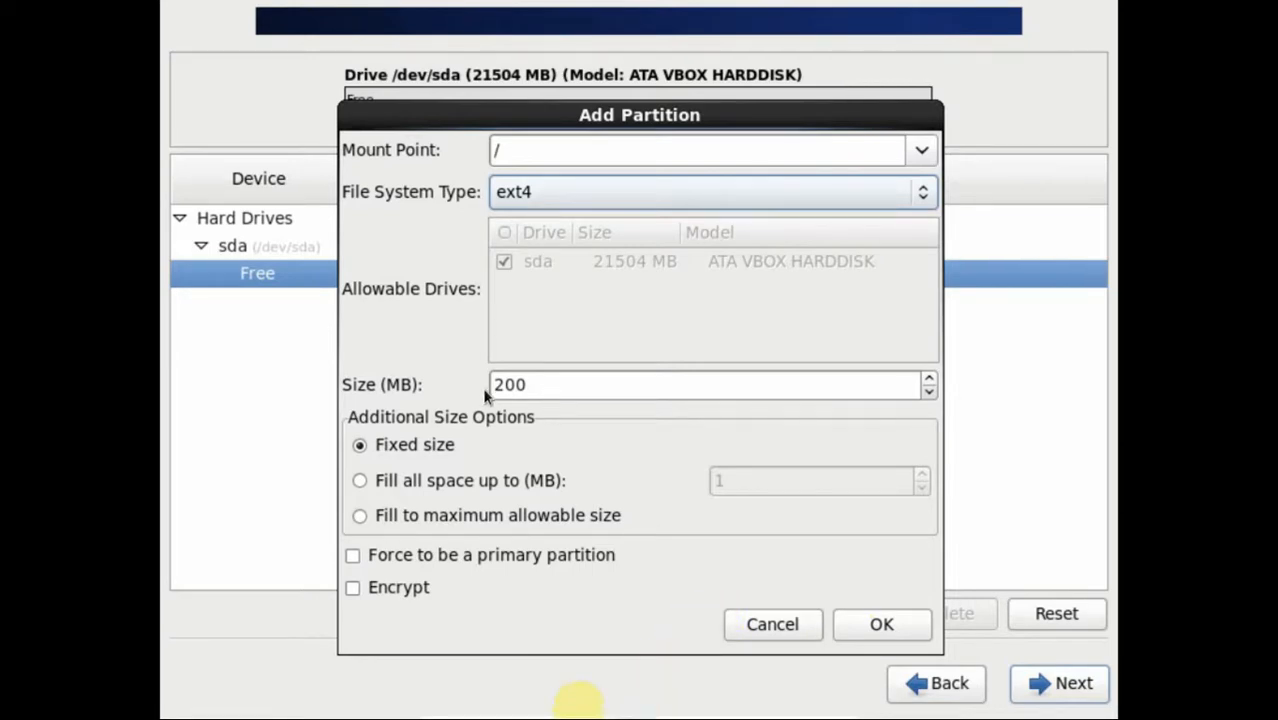
left_click_drag(533, 384, 478, 386)
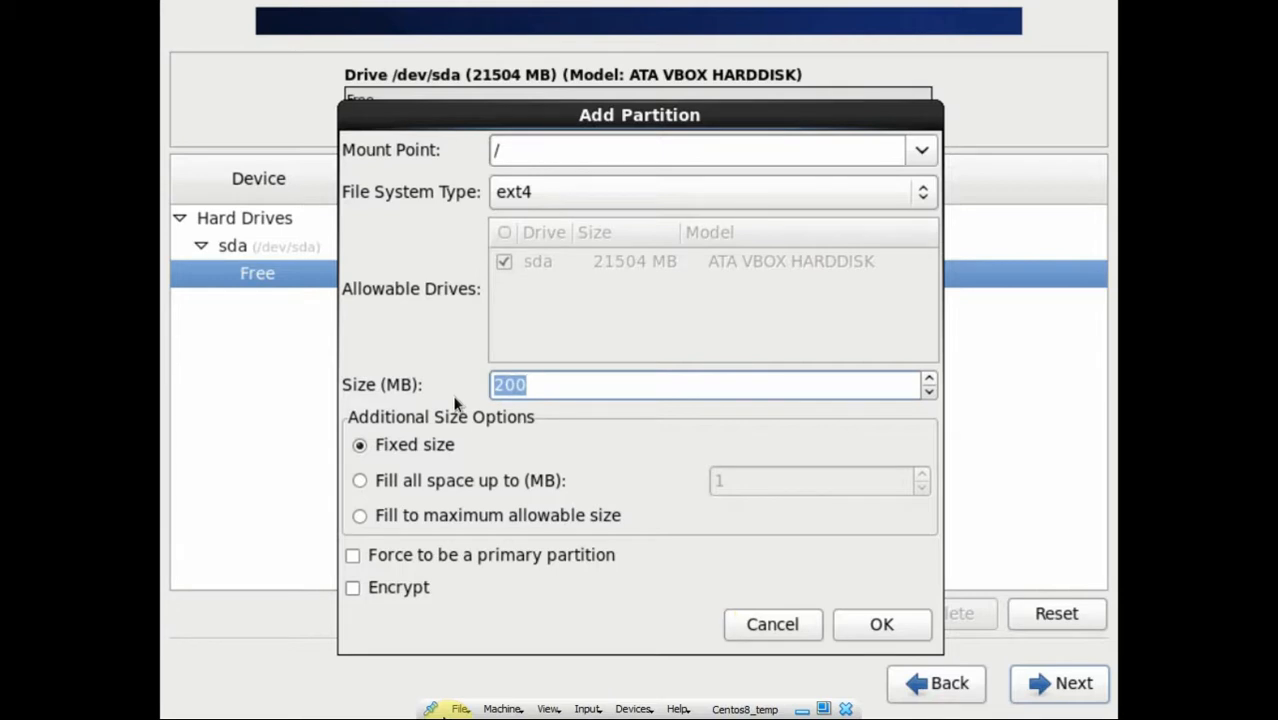
type("12400")
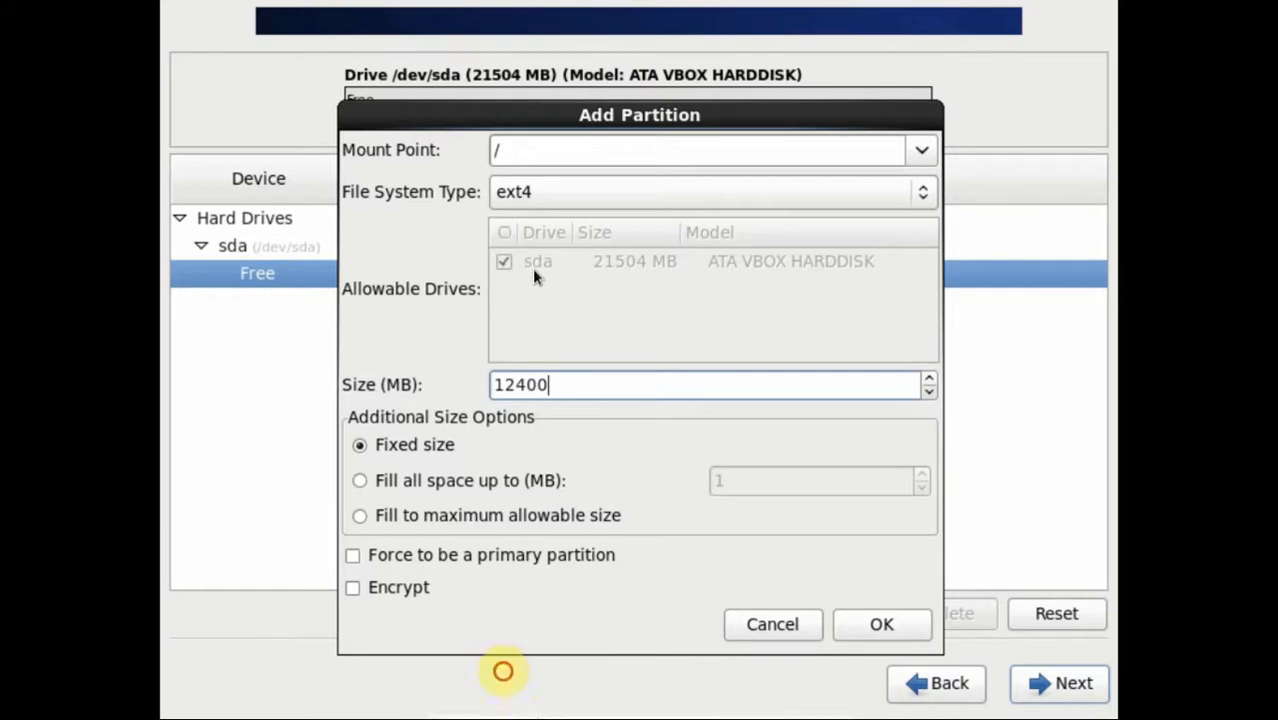
key("Tab")
key("Tab")
key("Tab")
key("Tab")
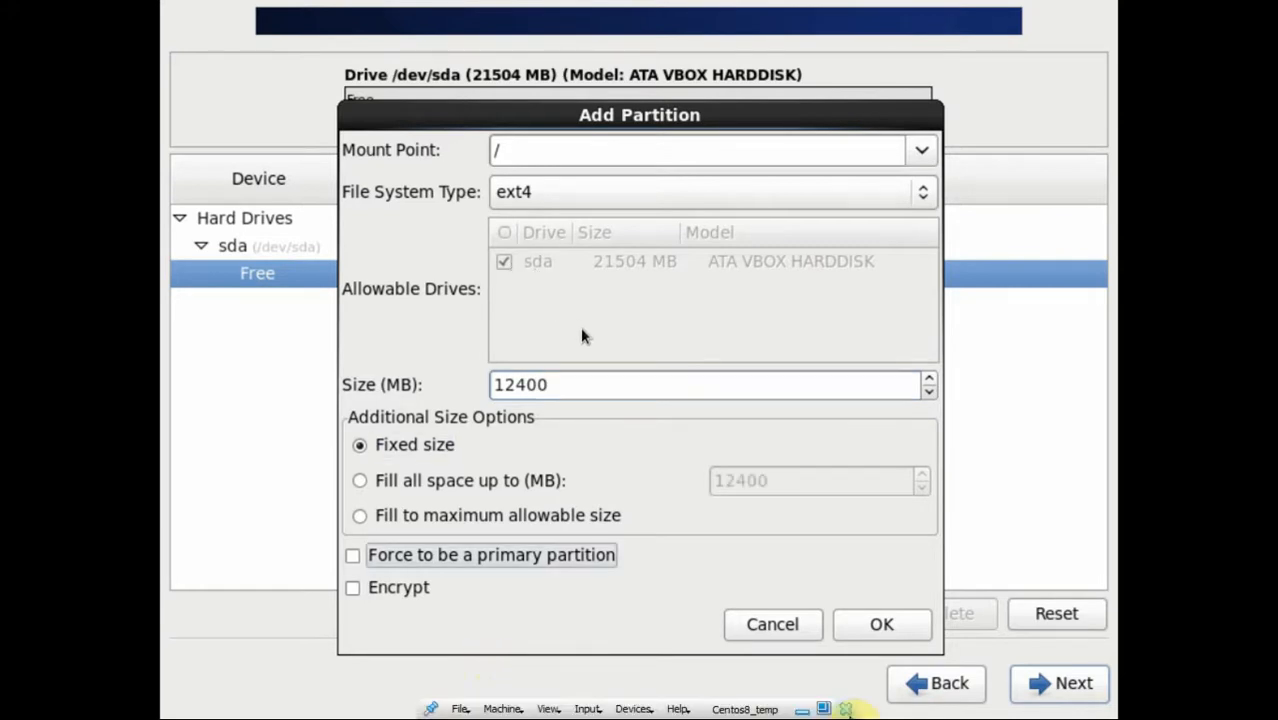
key("Tab")
key("Return")
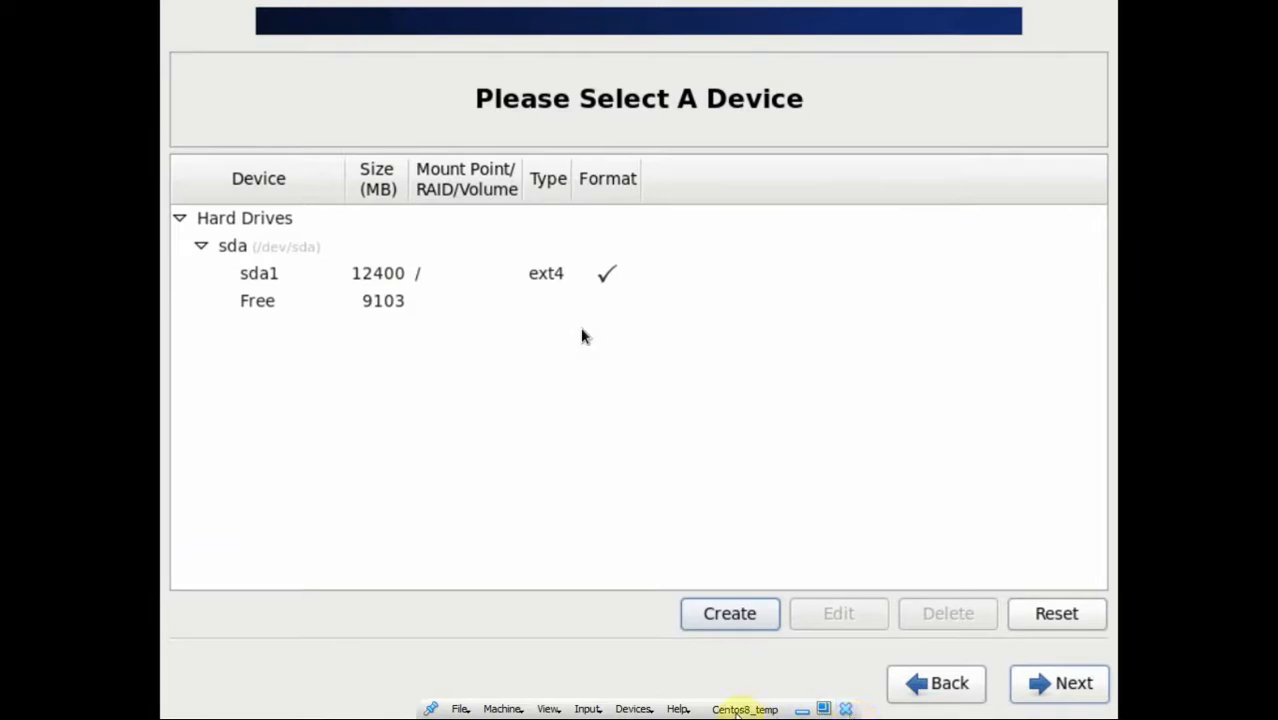
Step: Add a 500 MB ext4 standard partition mounted at /boot from the free space
left_click(272, 304)
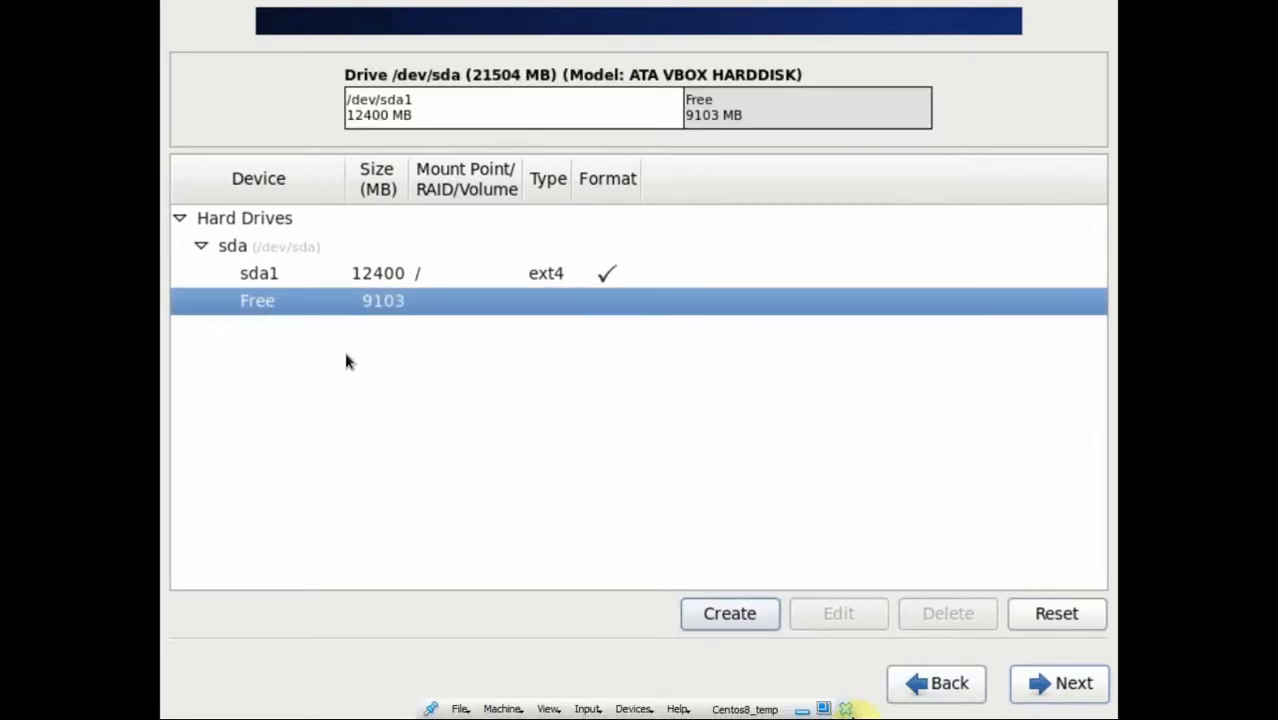
key("Return")
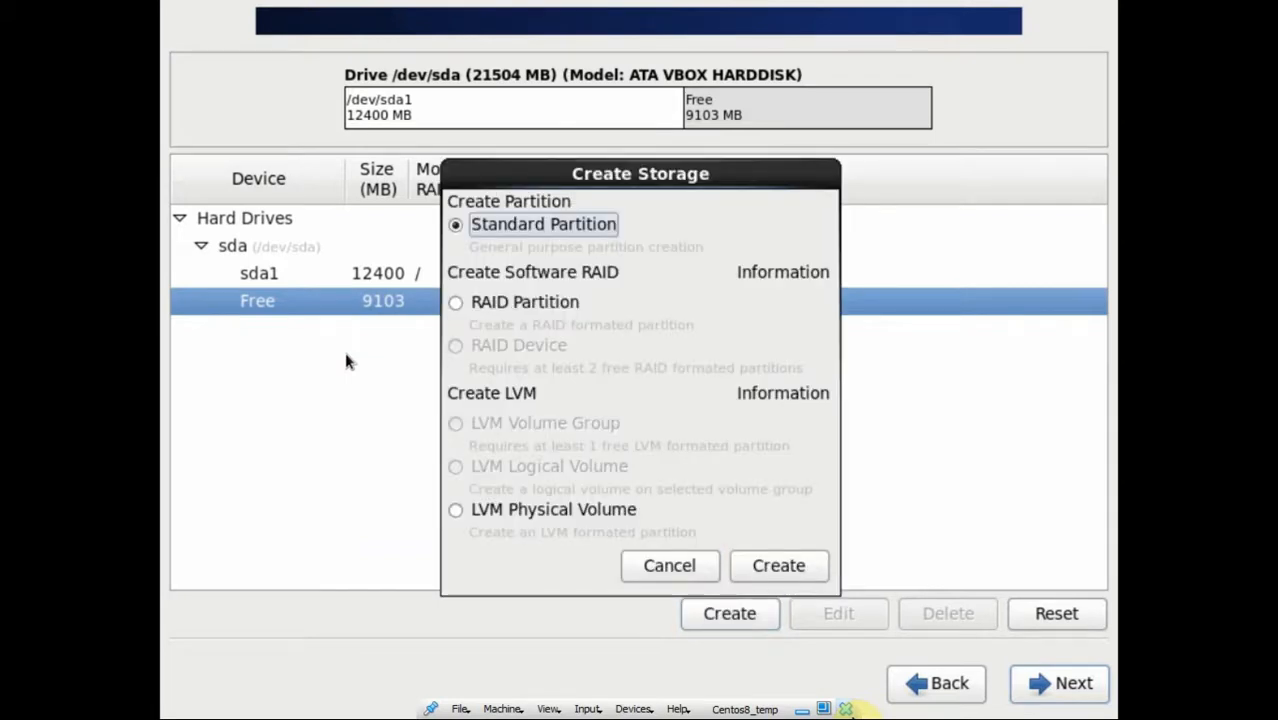
key("Tab")
key("Tab")
key("Tab")
key("Tab")
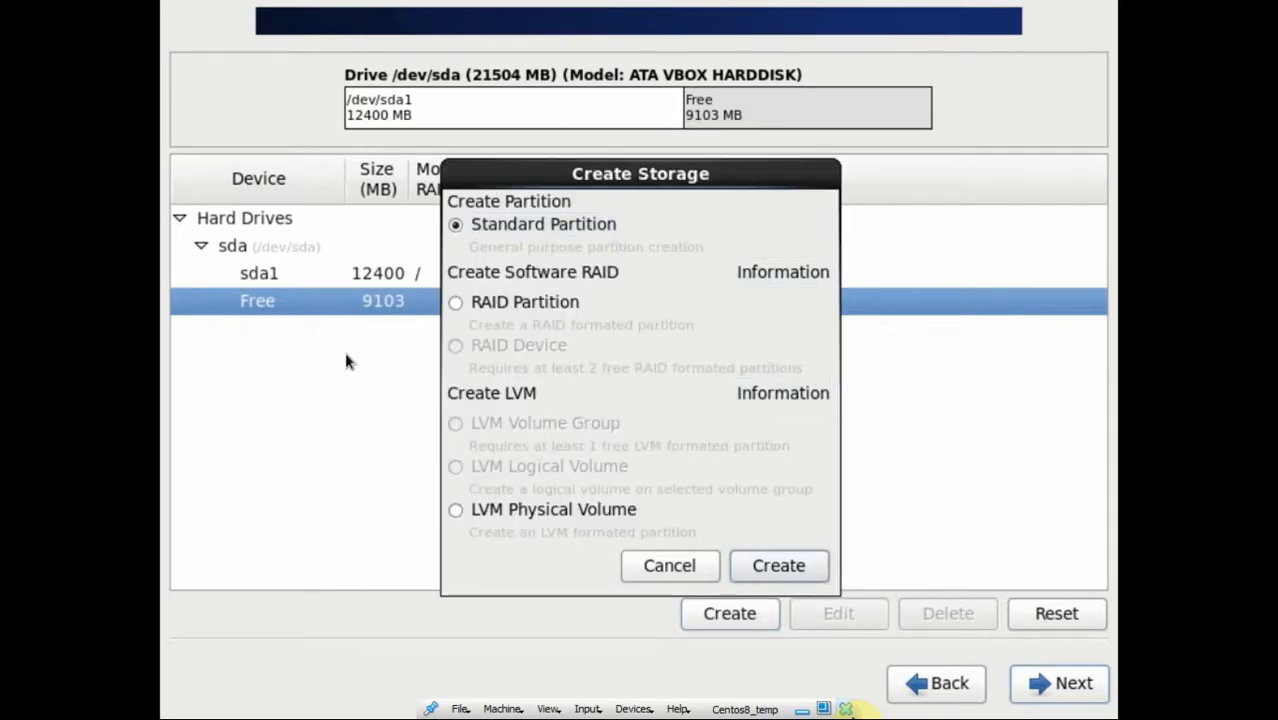
key("Return")
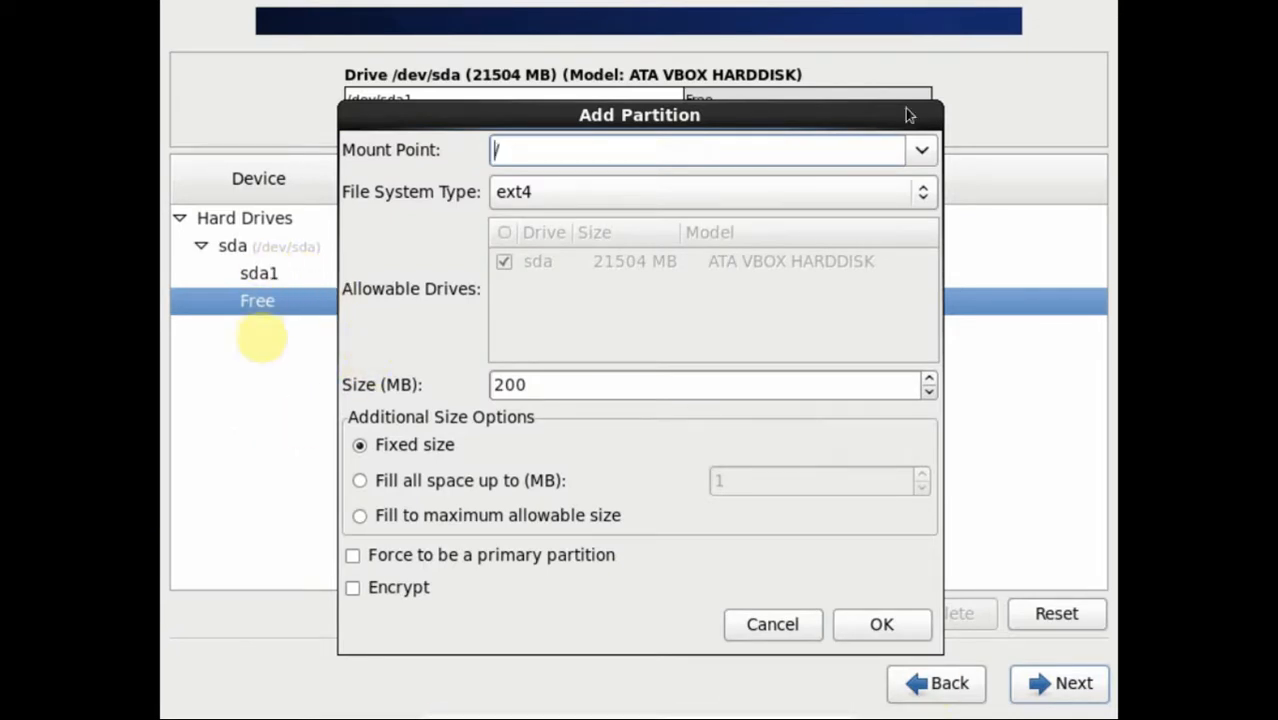
left_click(911, 160)
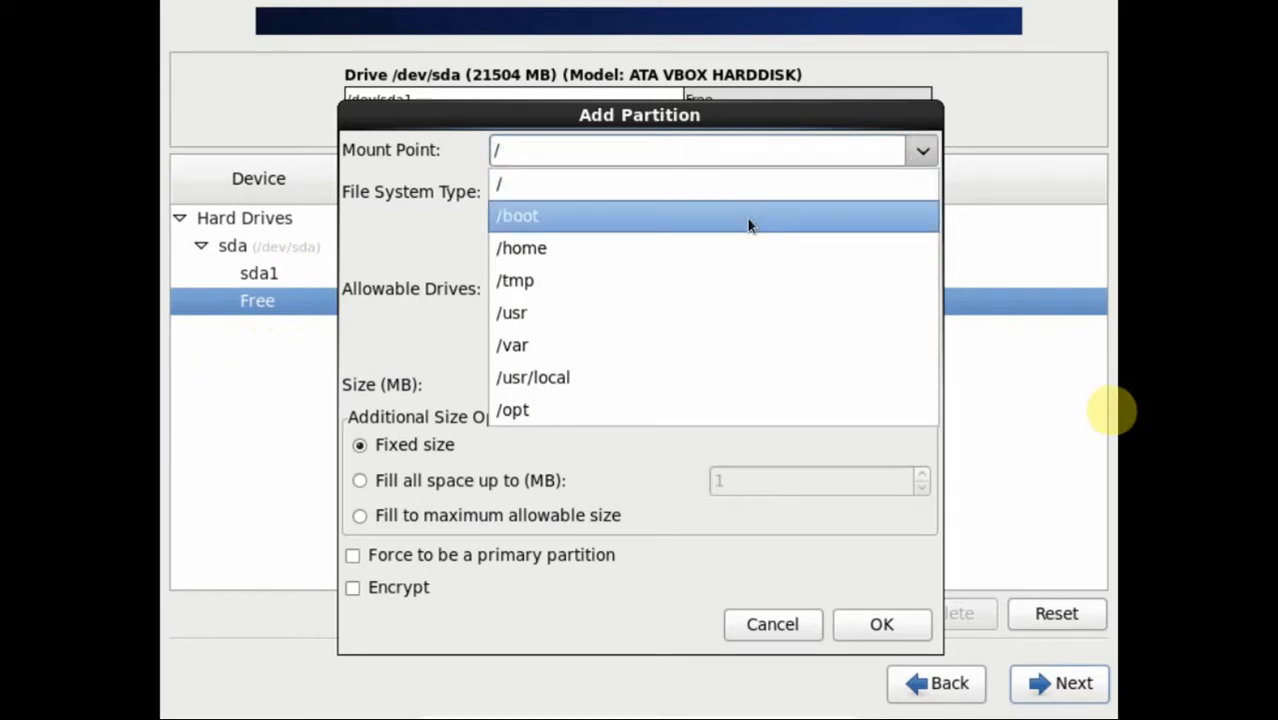
left_click(749, 225)
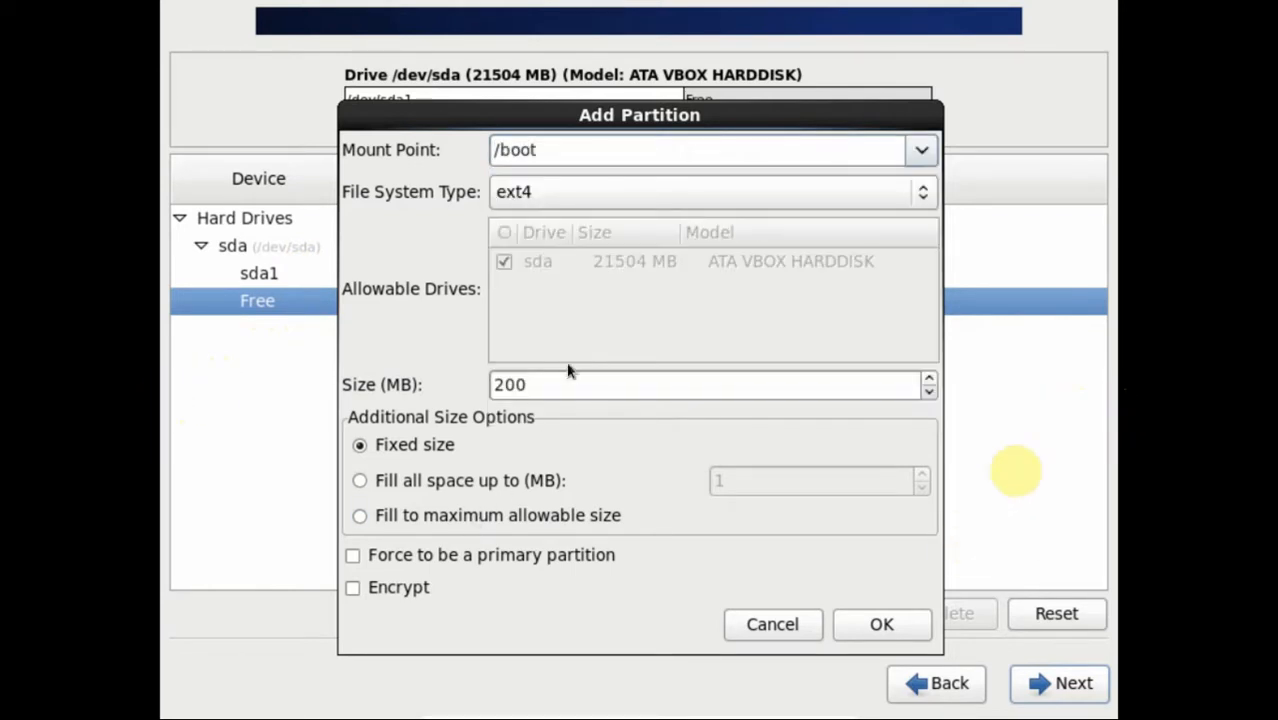
left_click_drag(560, 383, 453, 377)
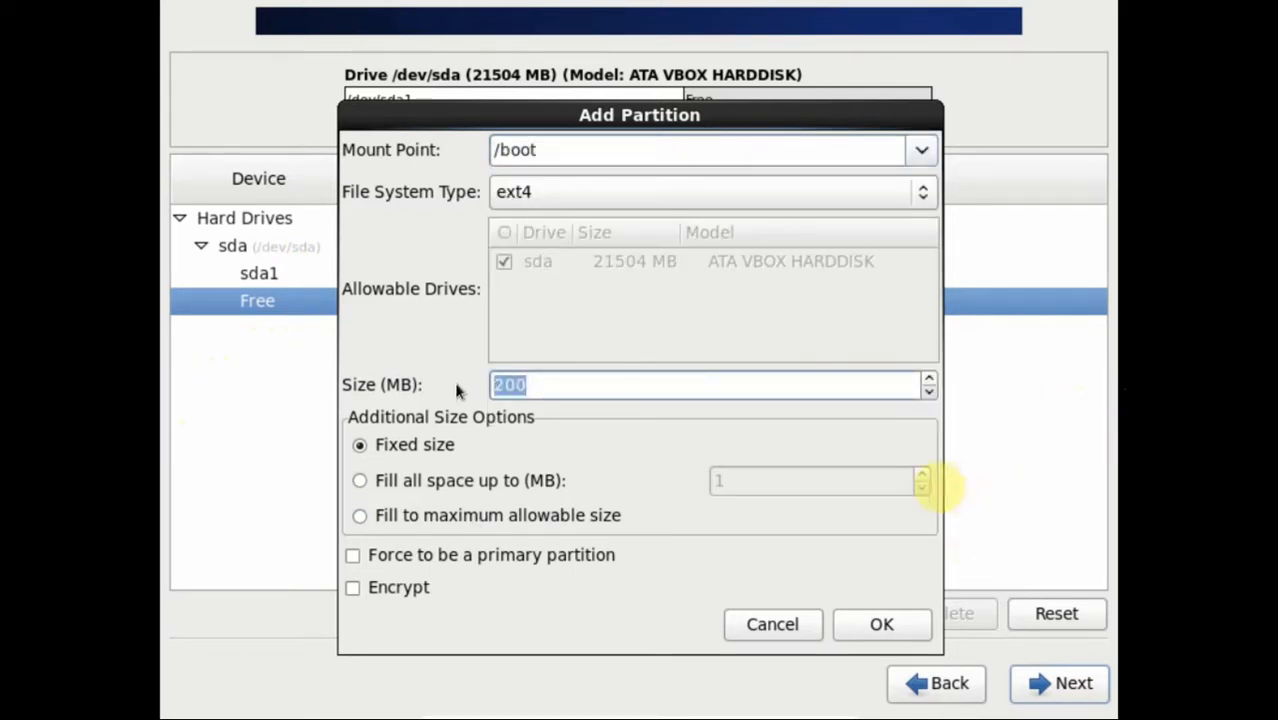
type("500")
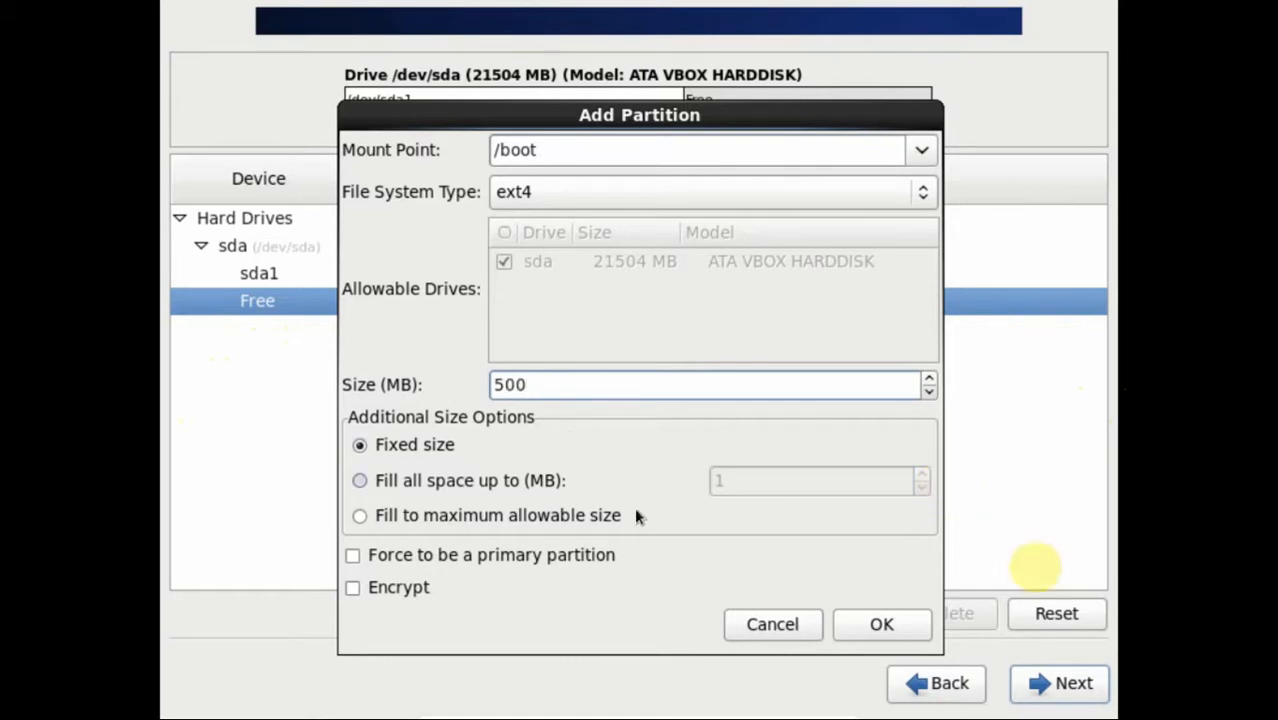
left_click(862, 626)
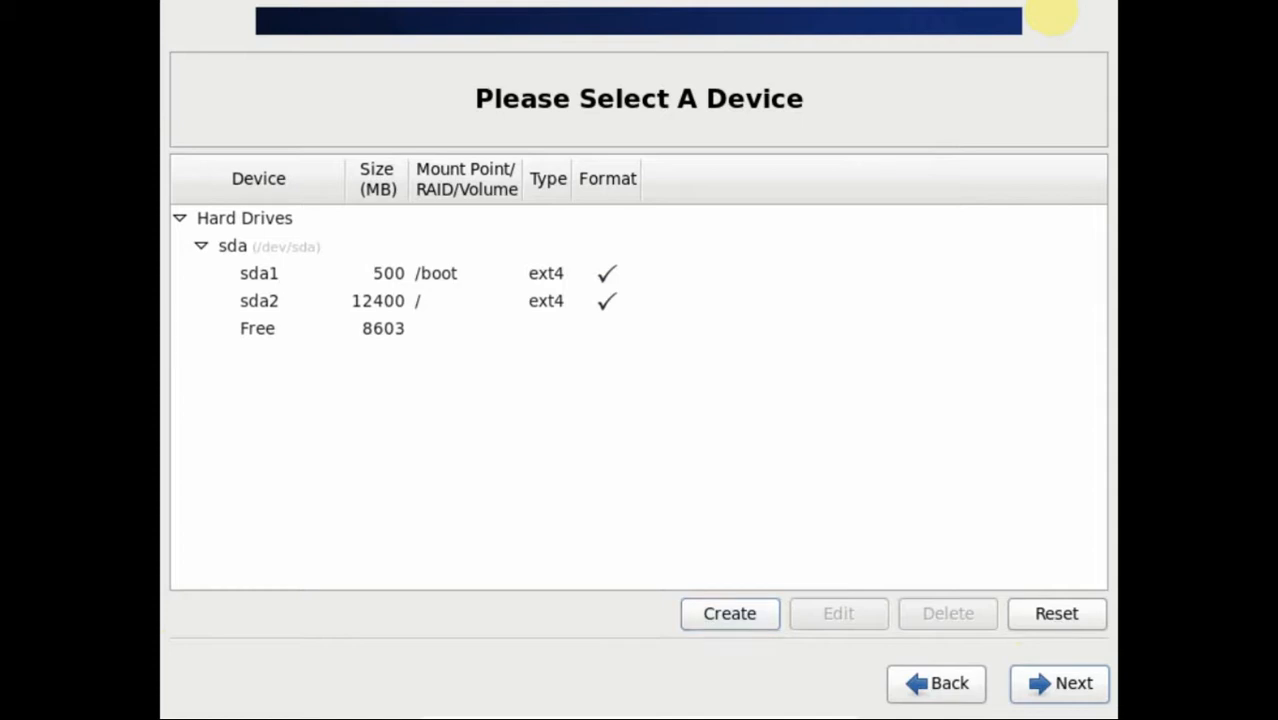
Step: Add a 4096 MB ext4 /home standard partition in the 8603 MB free space
left_click(396, 306)
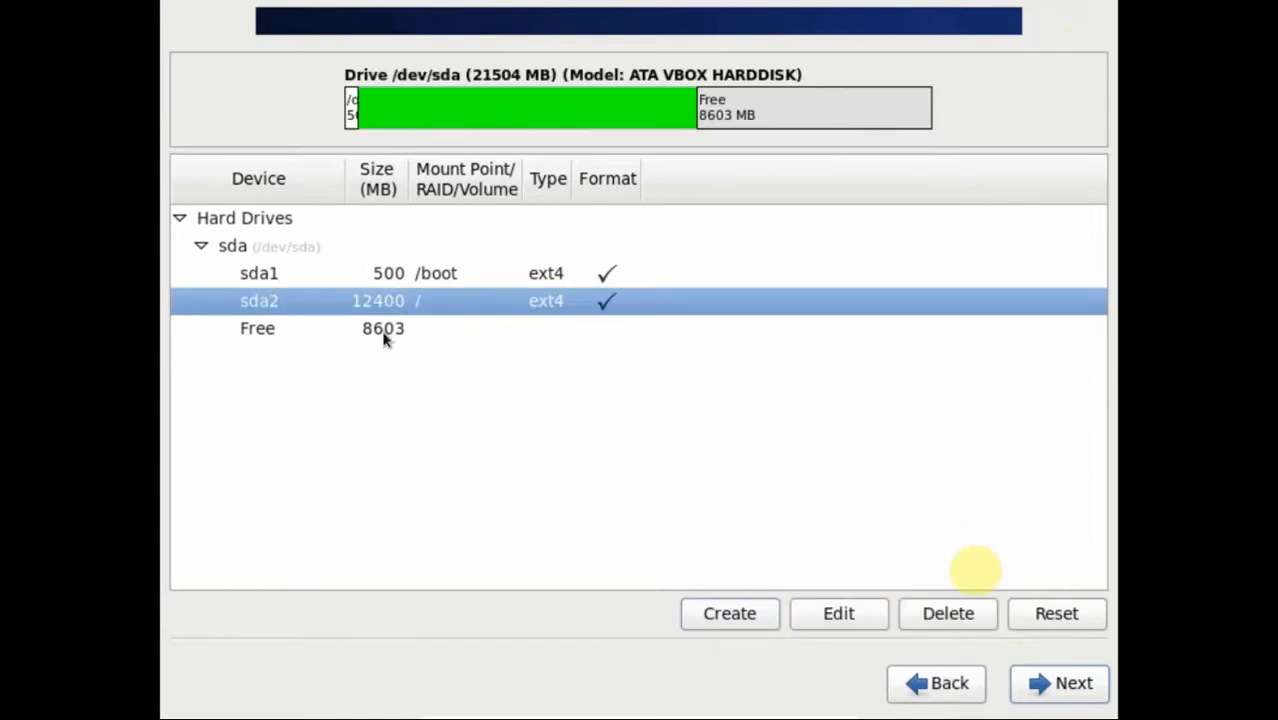
left_click(403, 275)
left_click(399, 304)
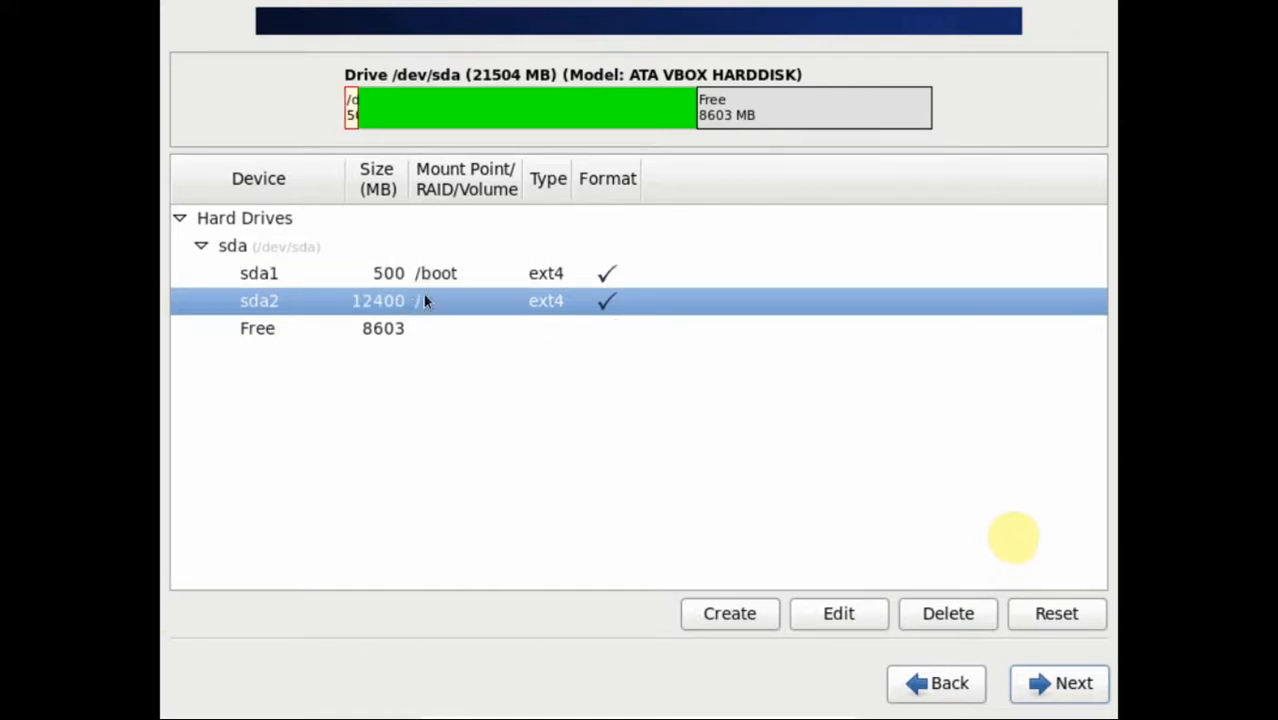
left_click(375, 332)
left_click(740, 611)
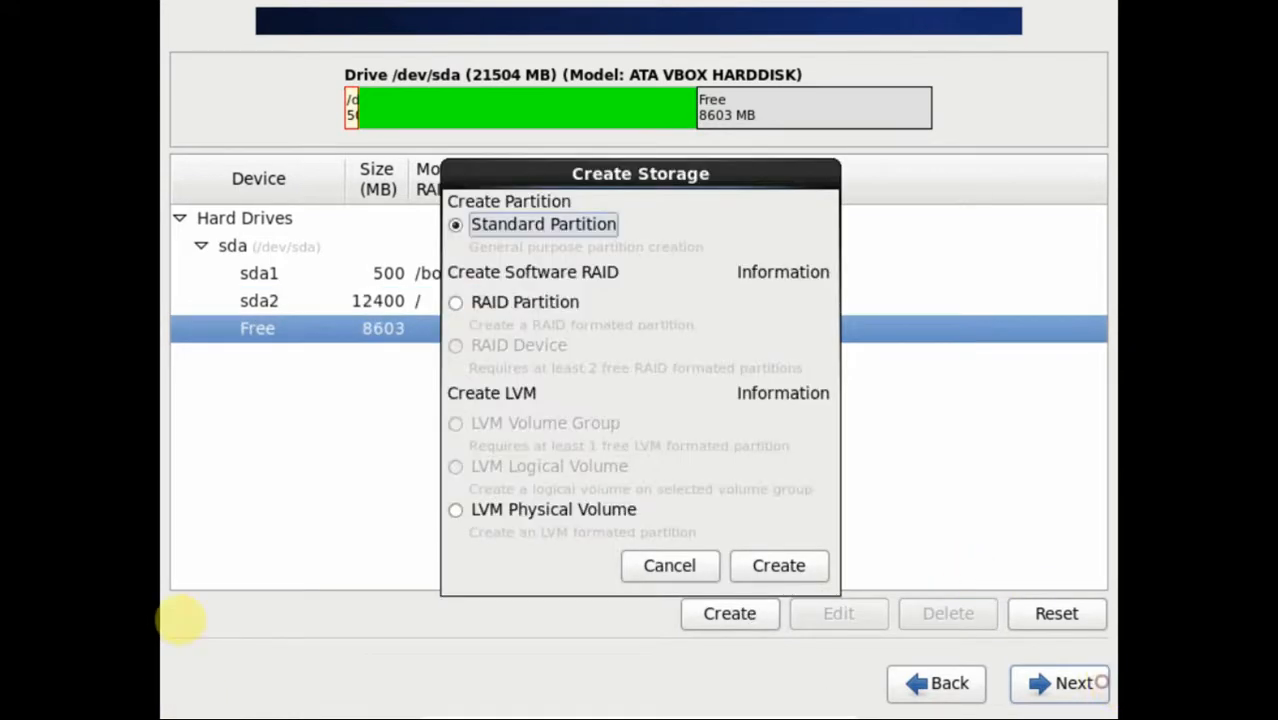
left_click(798, 571)
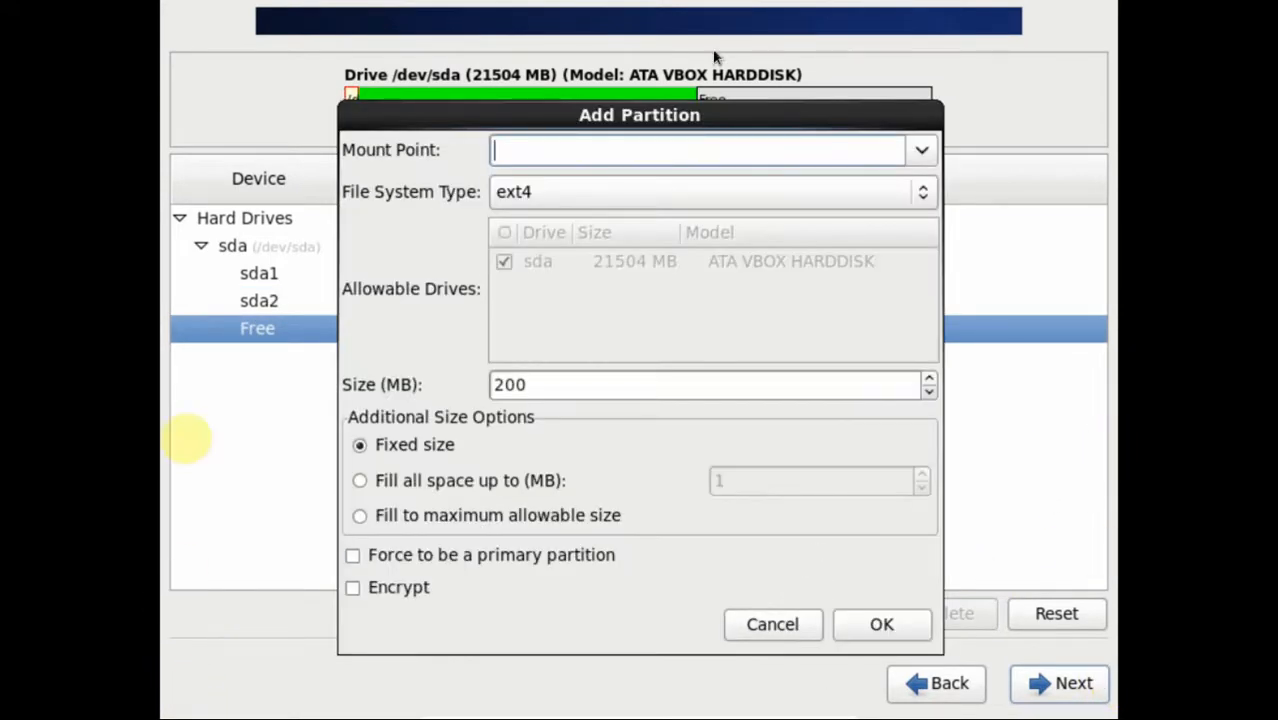
left_click(921, 150)
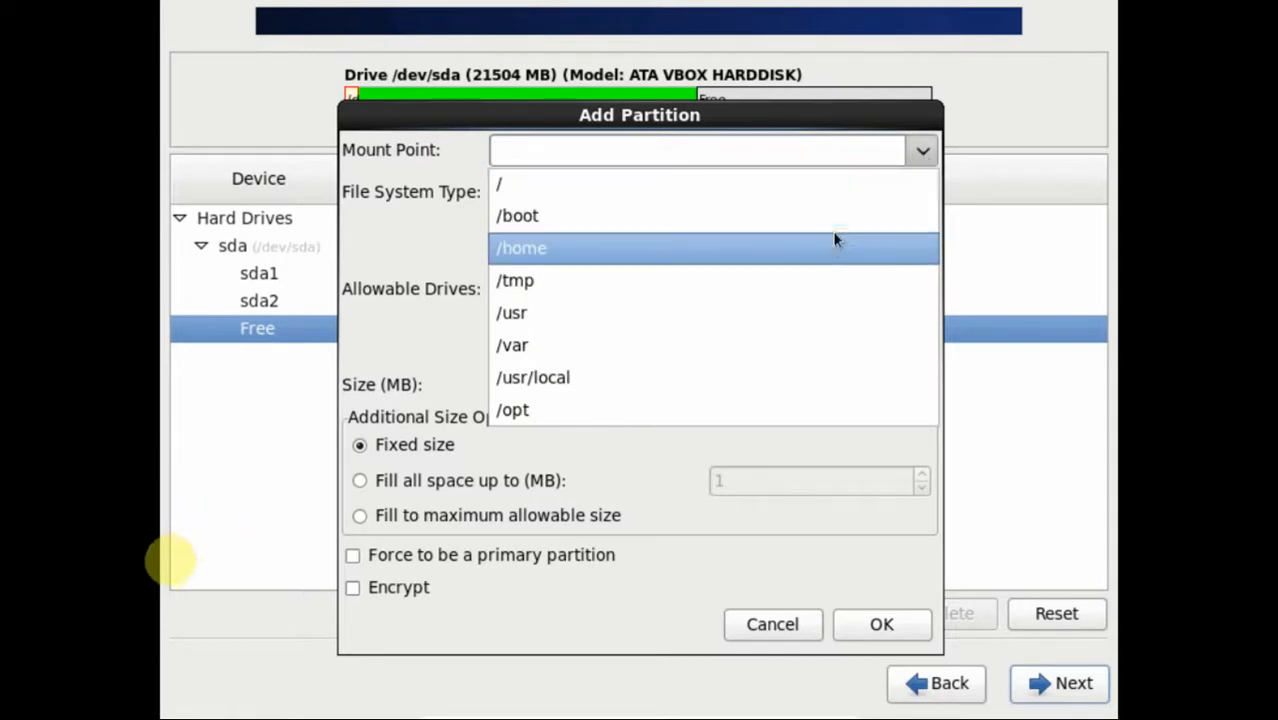
left_click(836, 240)
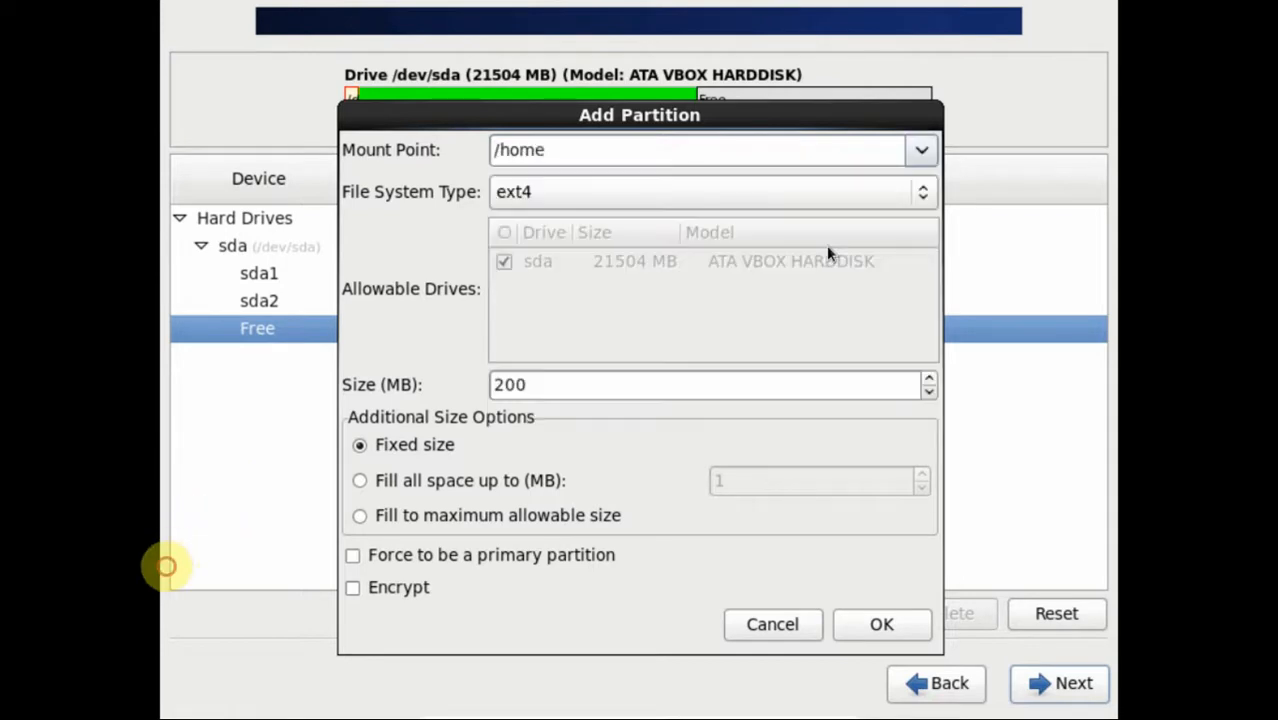
double_click(569, 388)
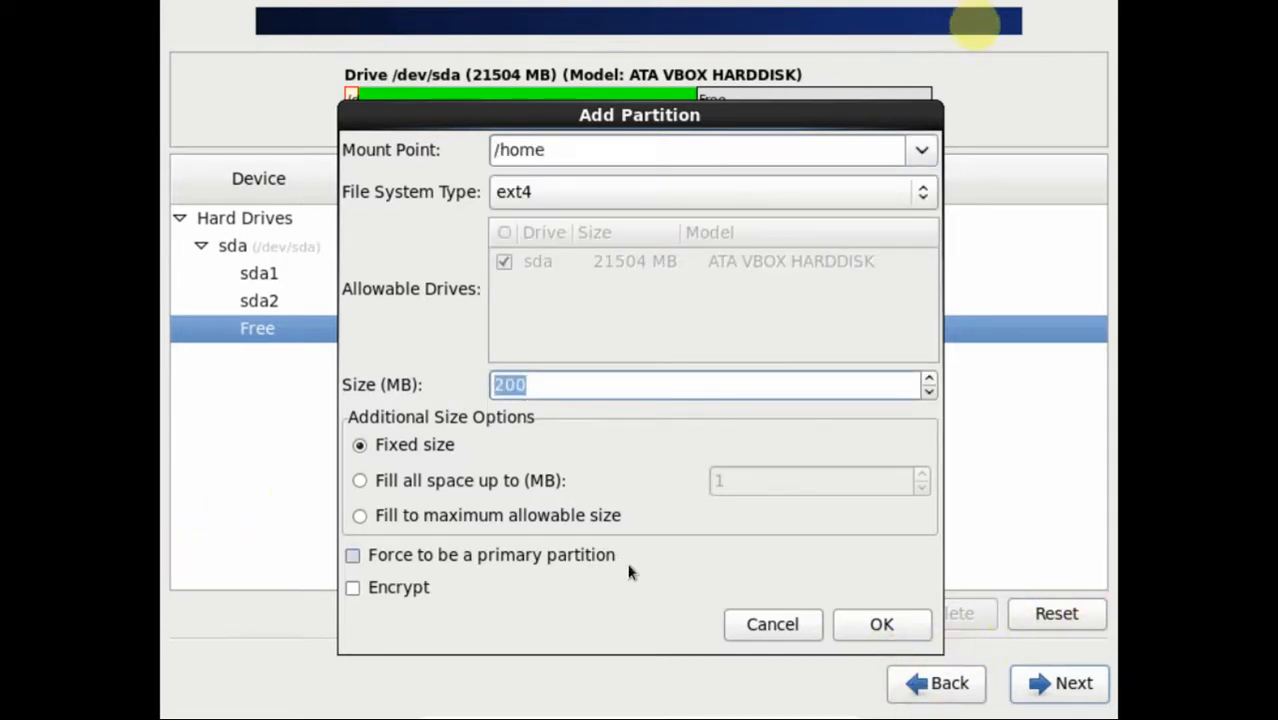
type("4096")
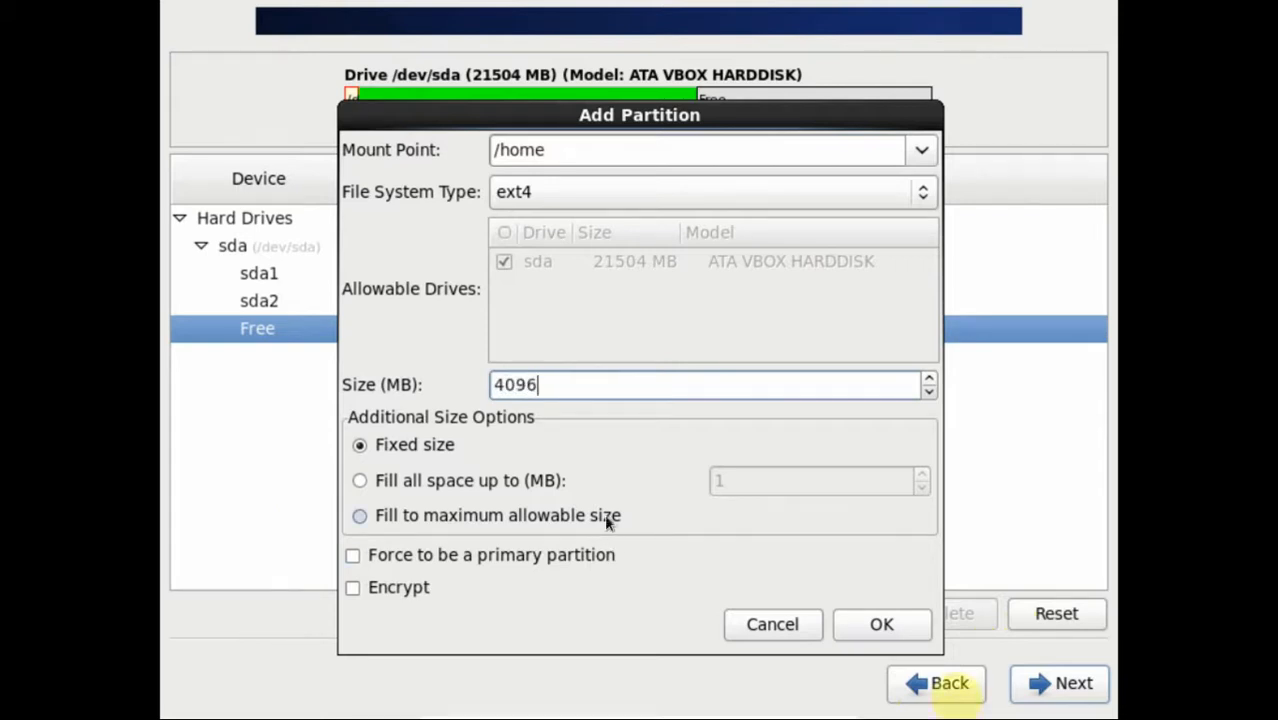
left_click(850, 622)
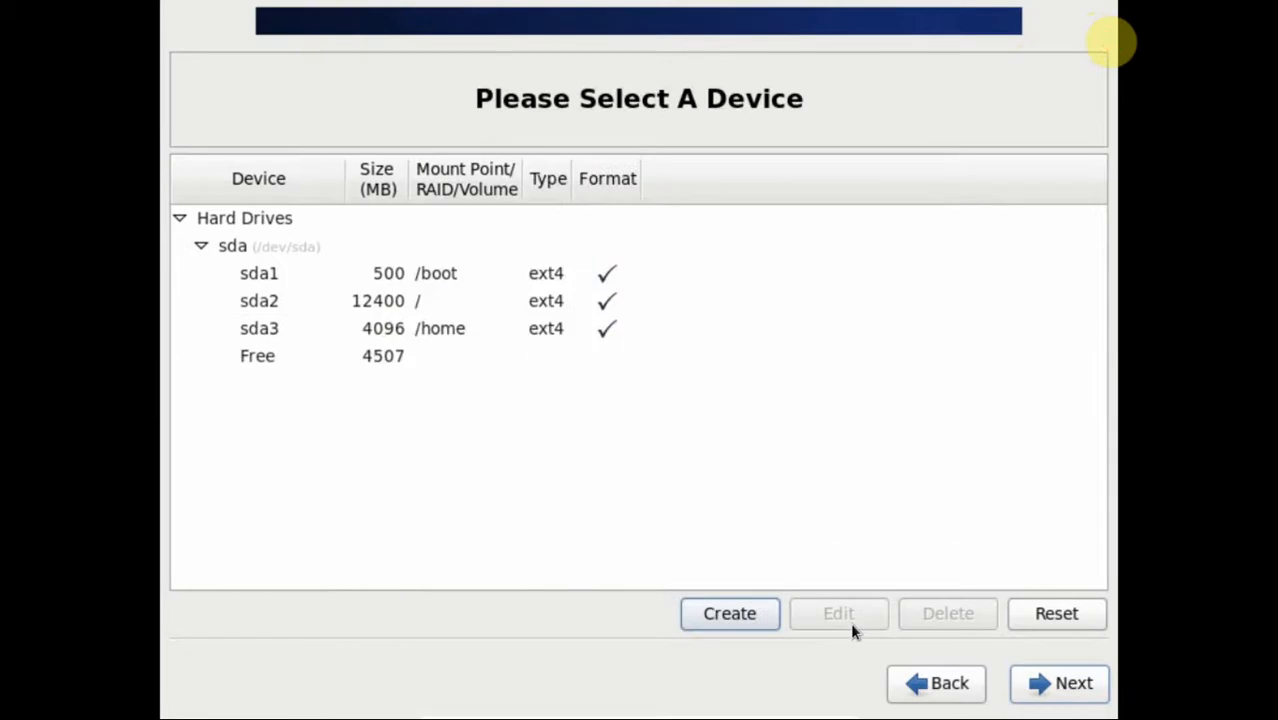
Step: Create an ext4 /var partition filling all the remaining 4507 MB of free space
left_click(370, 358)
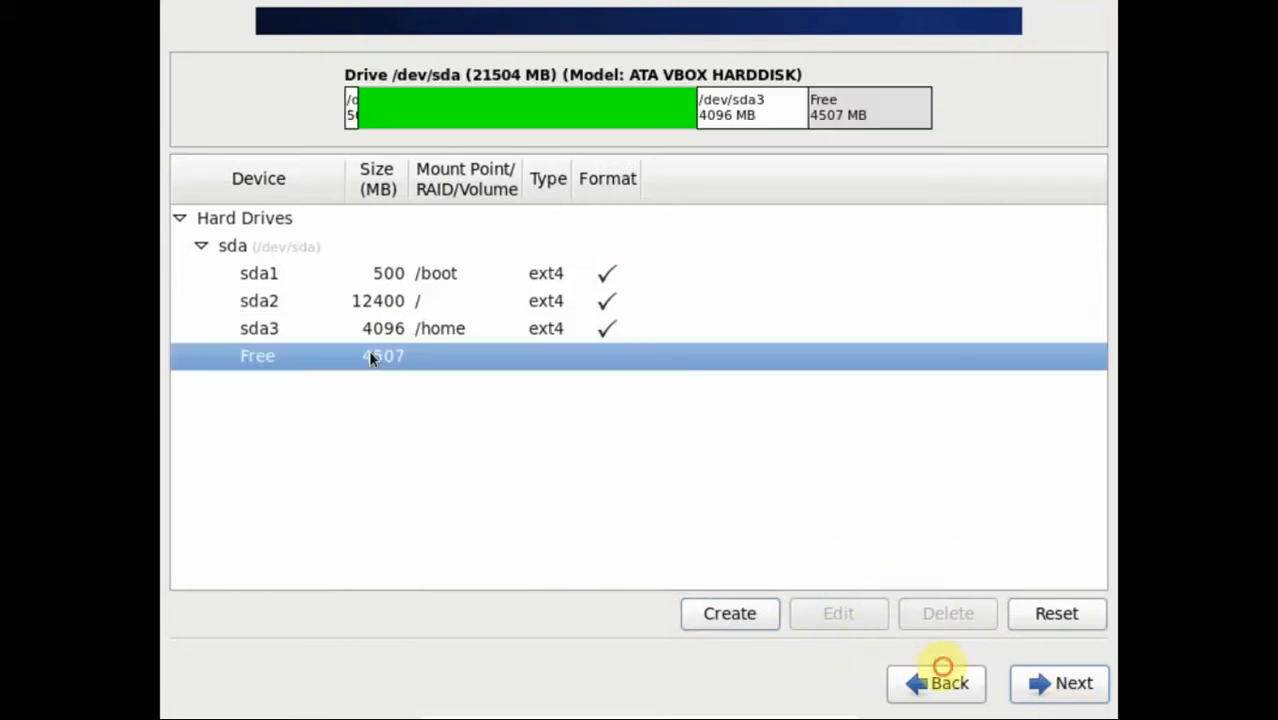
left_click(720, 613)
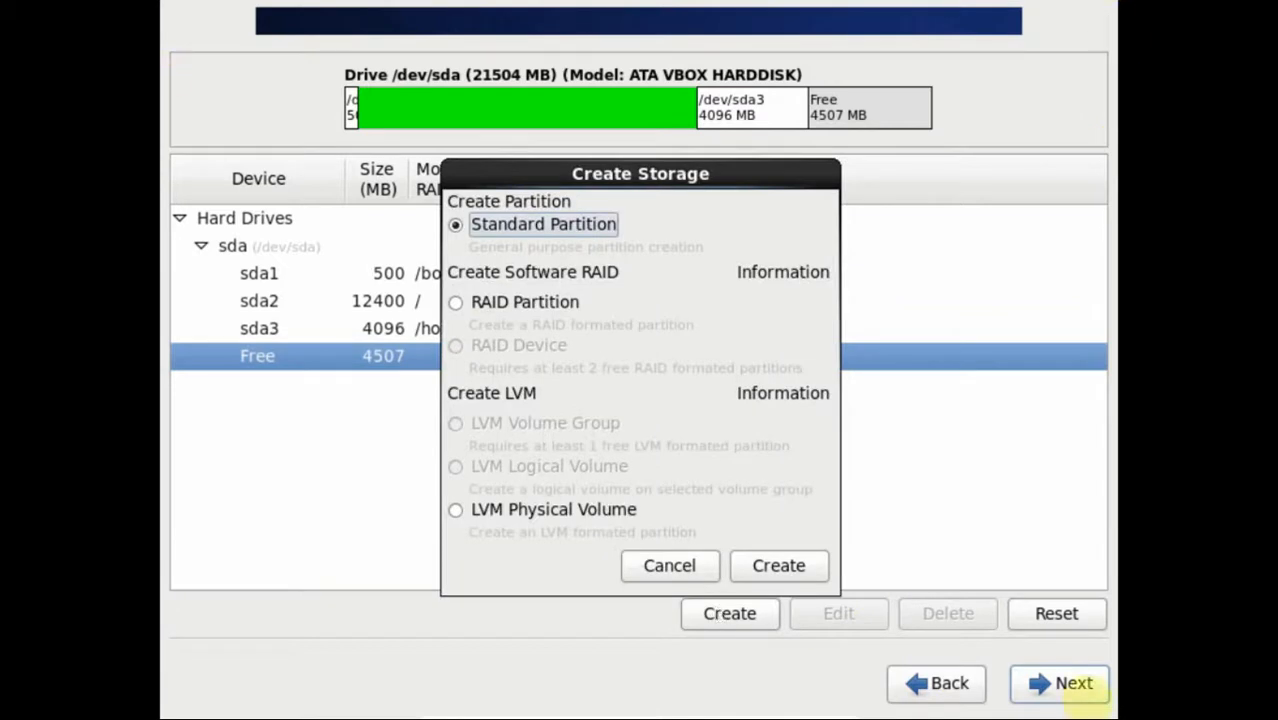
left_click(741, 566)
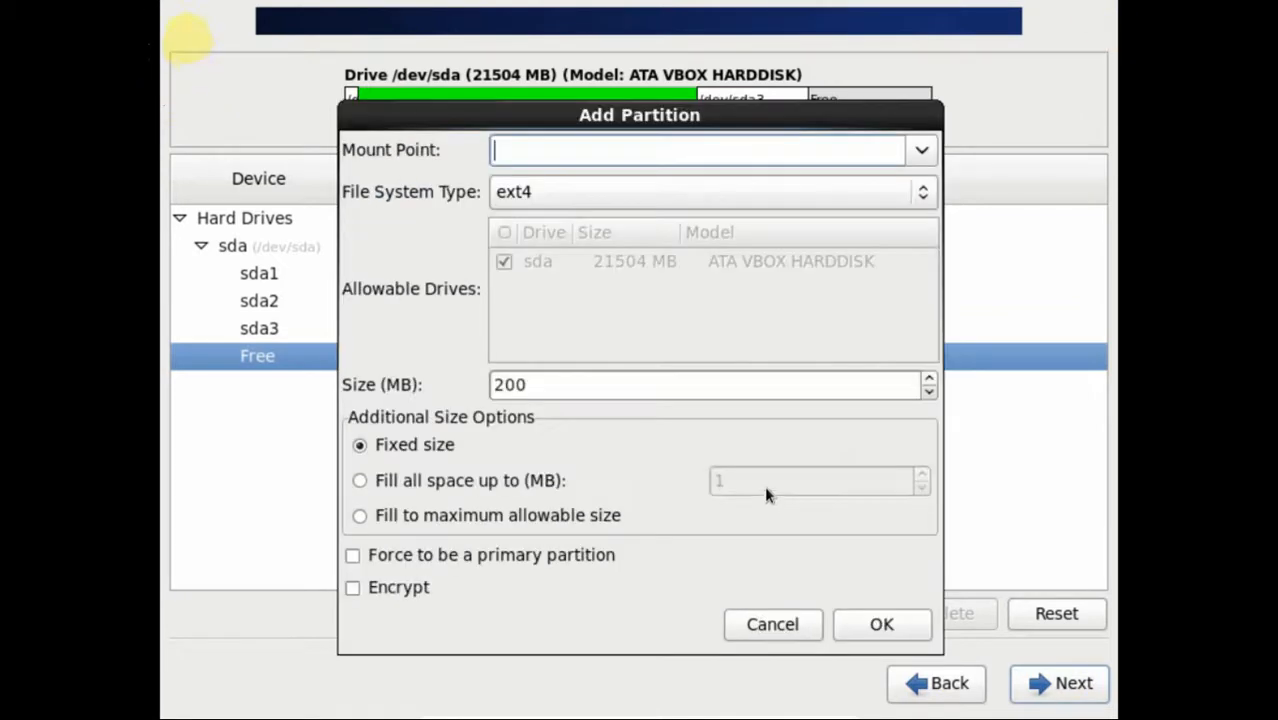
left_click(379, 521)
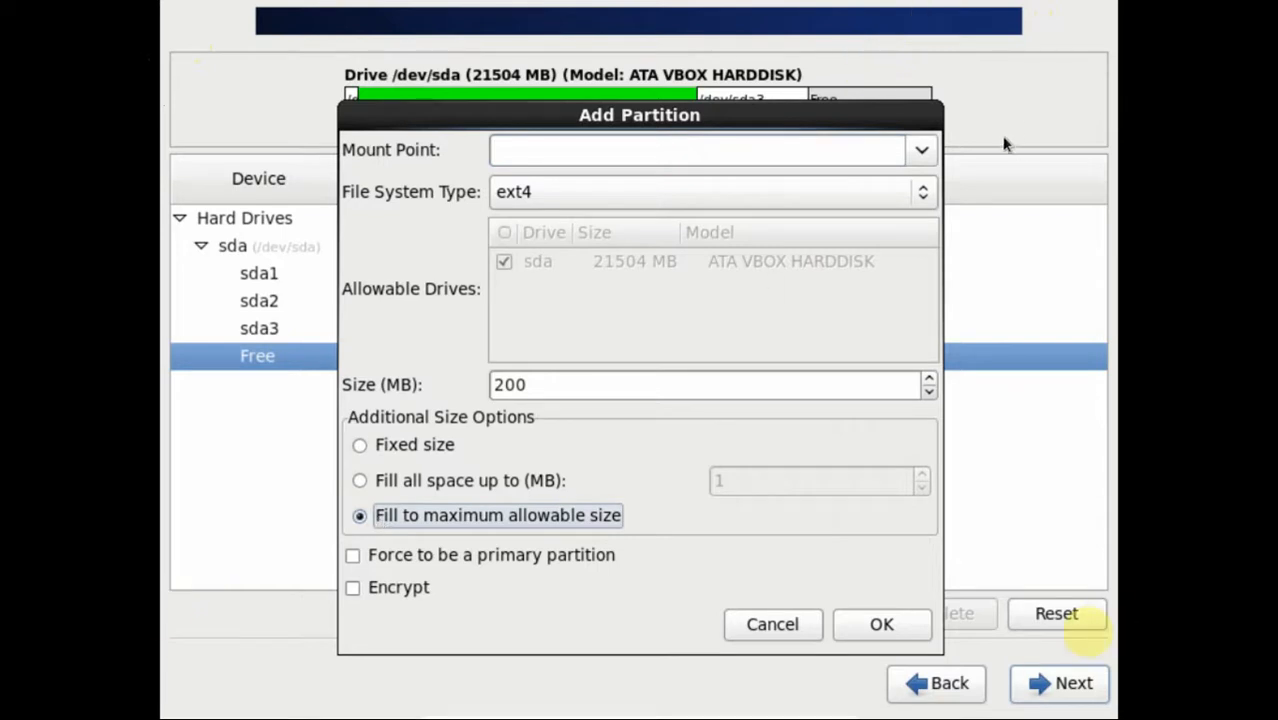
left_click(922, 152)
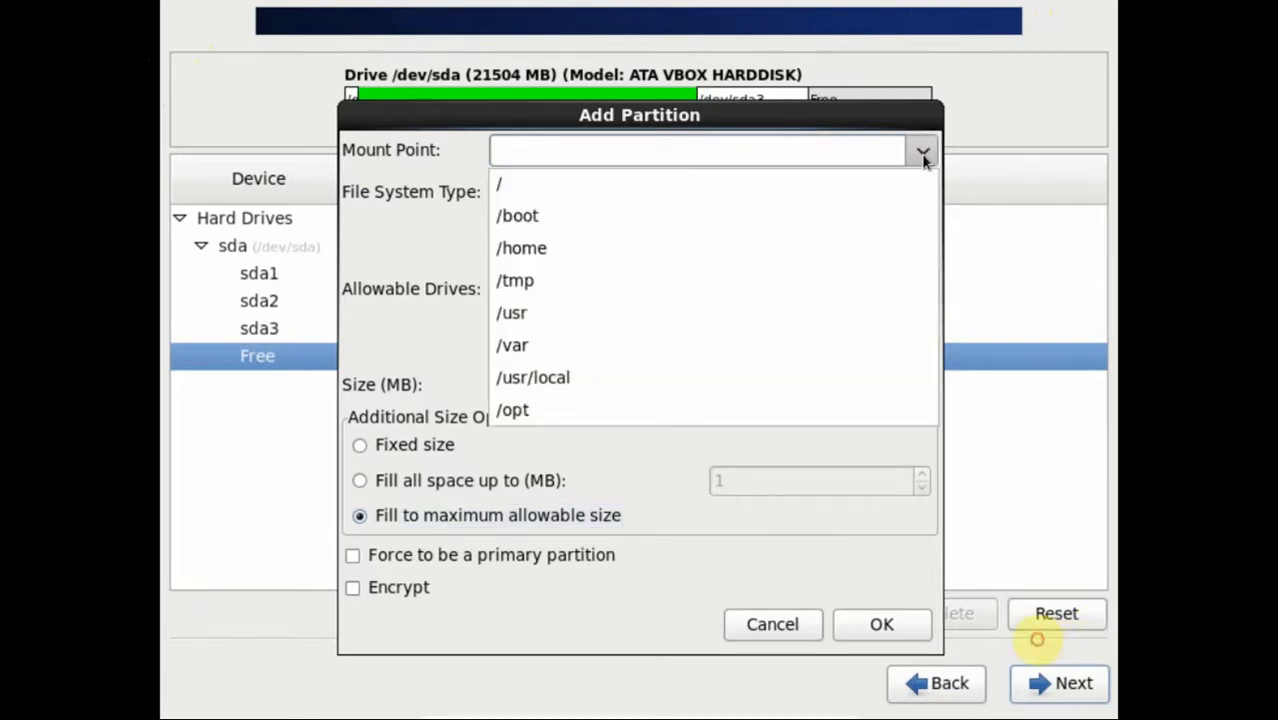
left_click(593, 343)
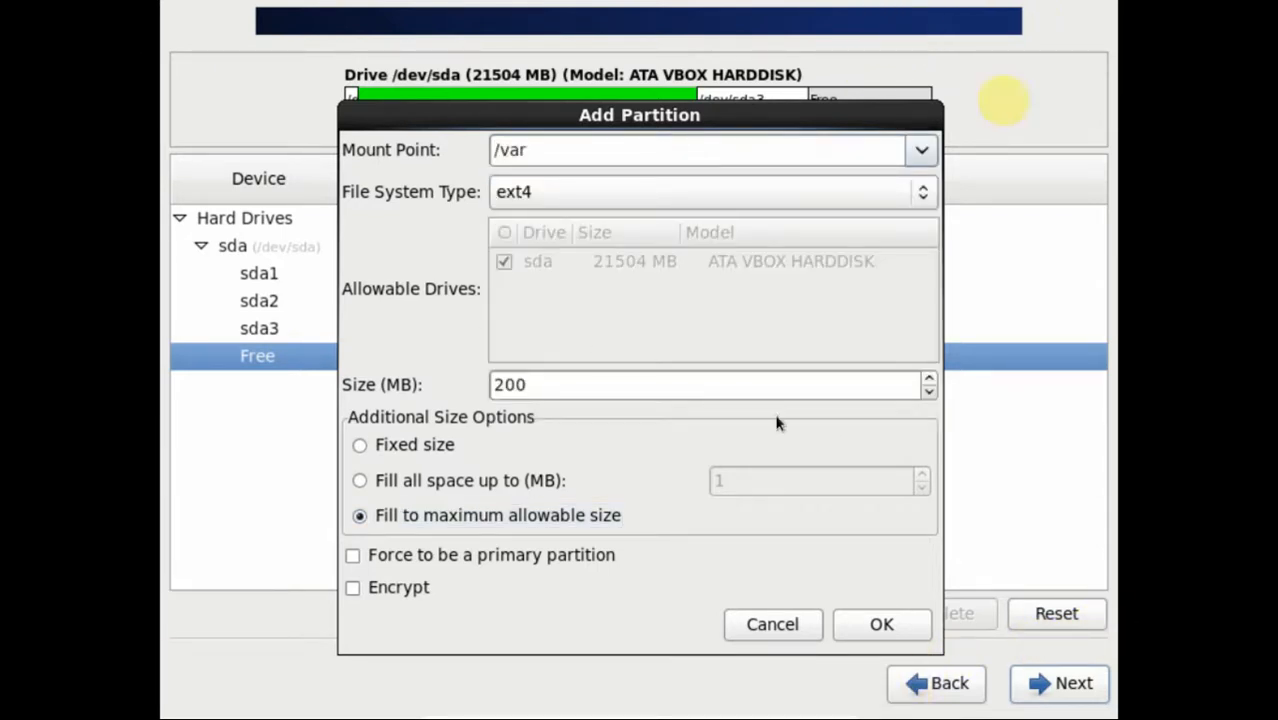
left_click(893, 630)
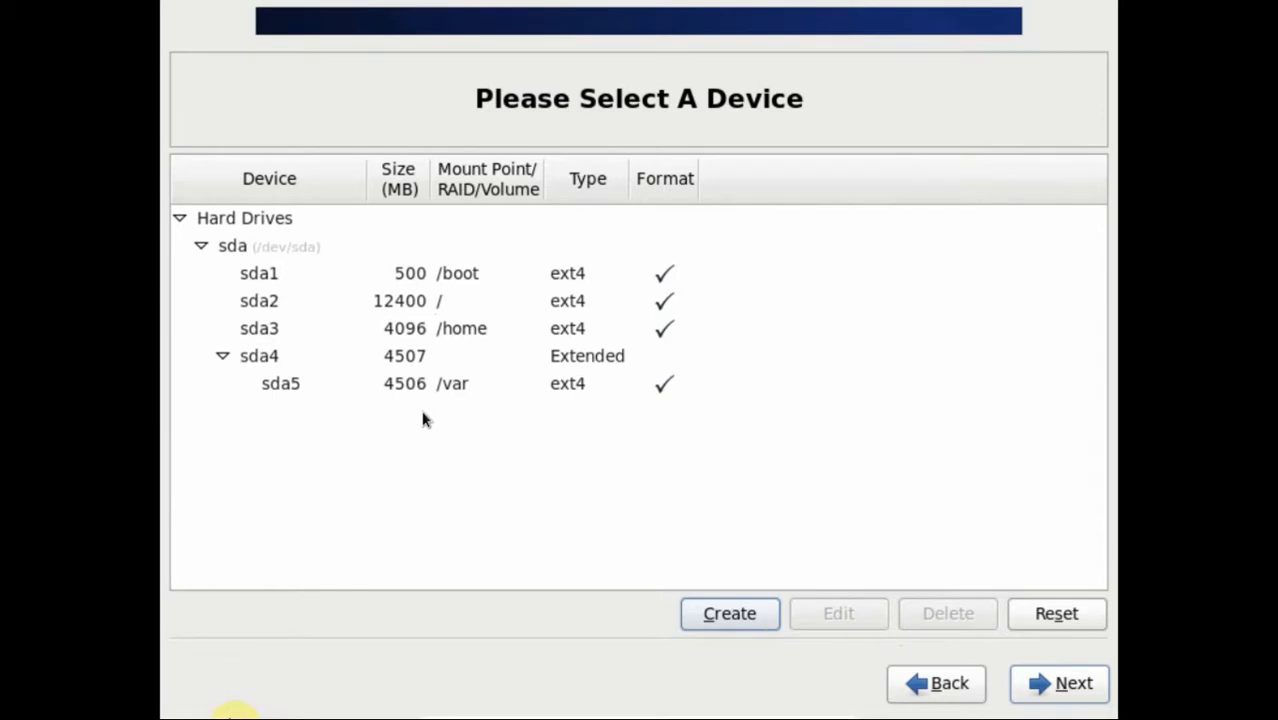
key("alt+Tab")
key("alt+Tab")
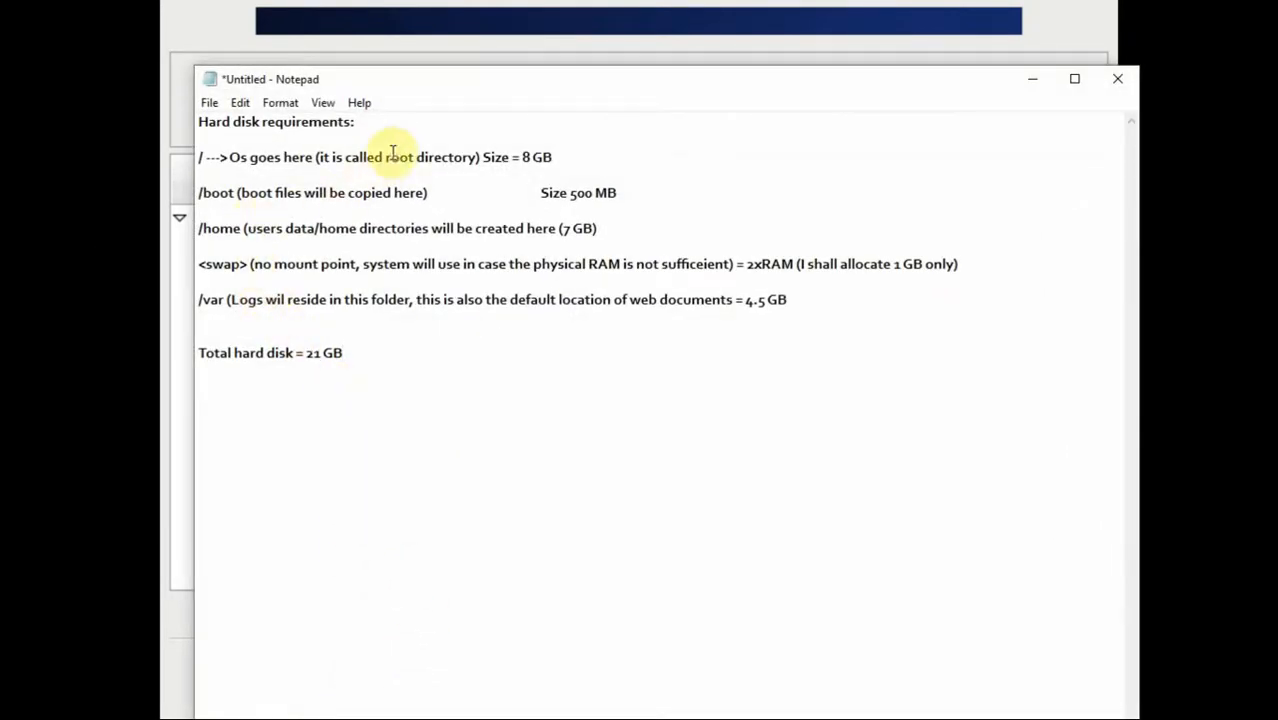
left_click_drag(422, 94, 901, 112)
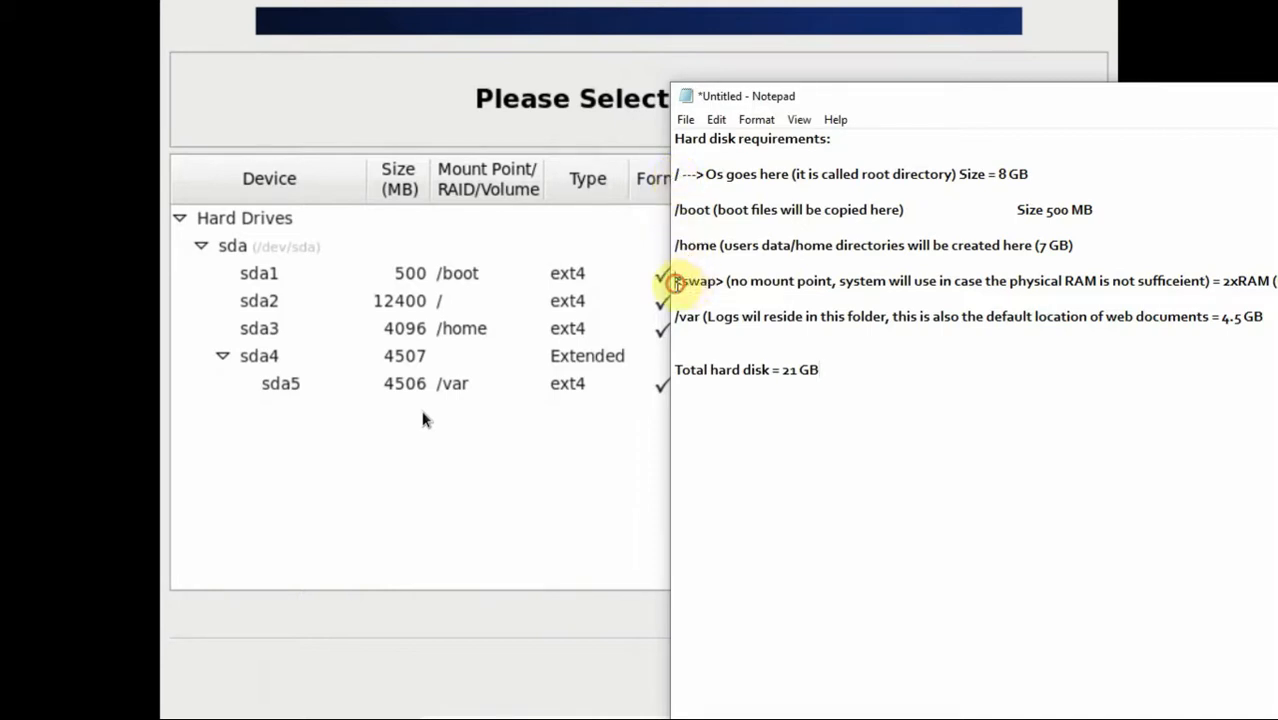
left_click_drag(677, 283, 719, 283)
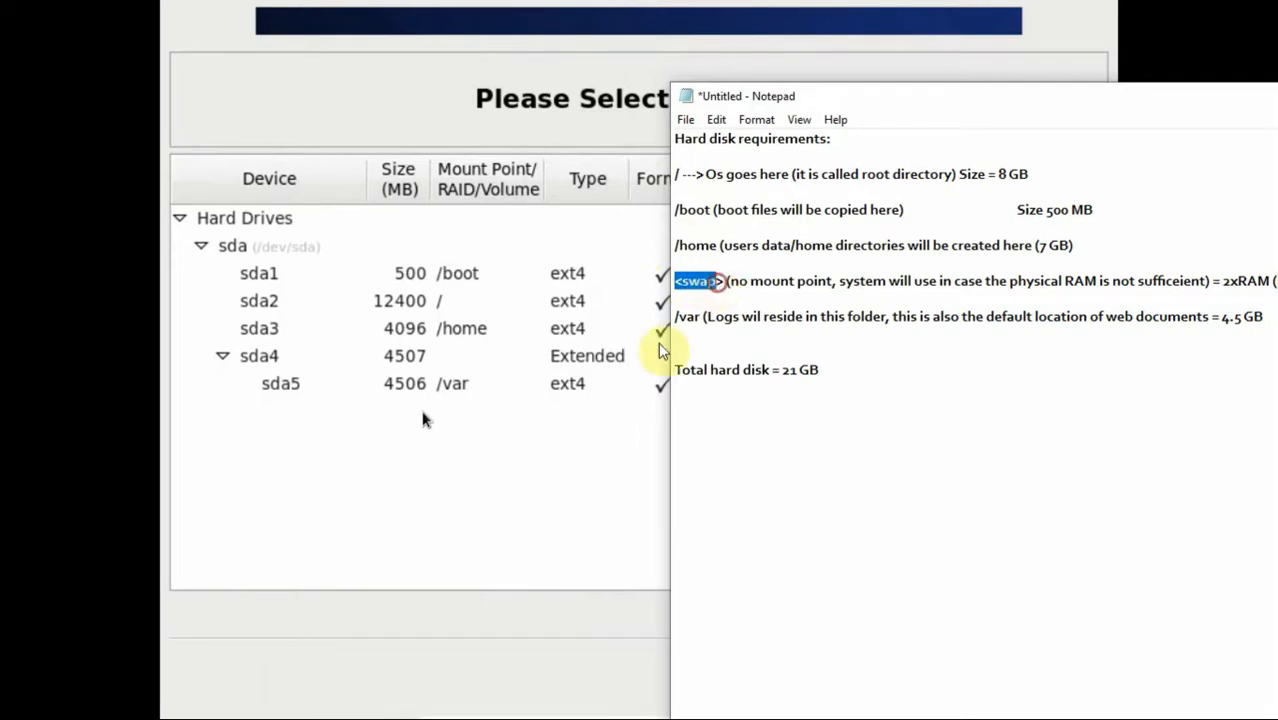
left_click(622, 414)
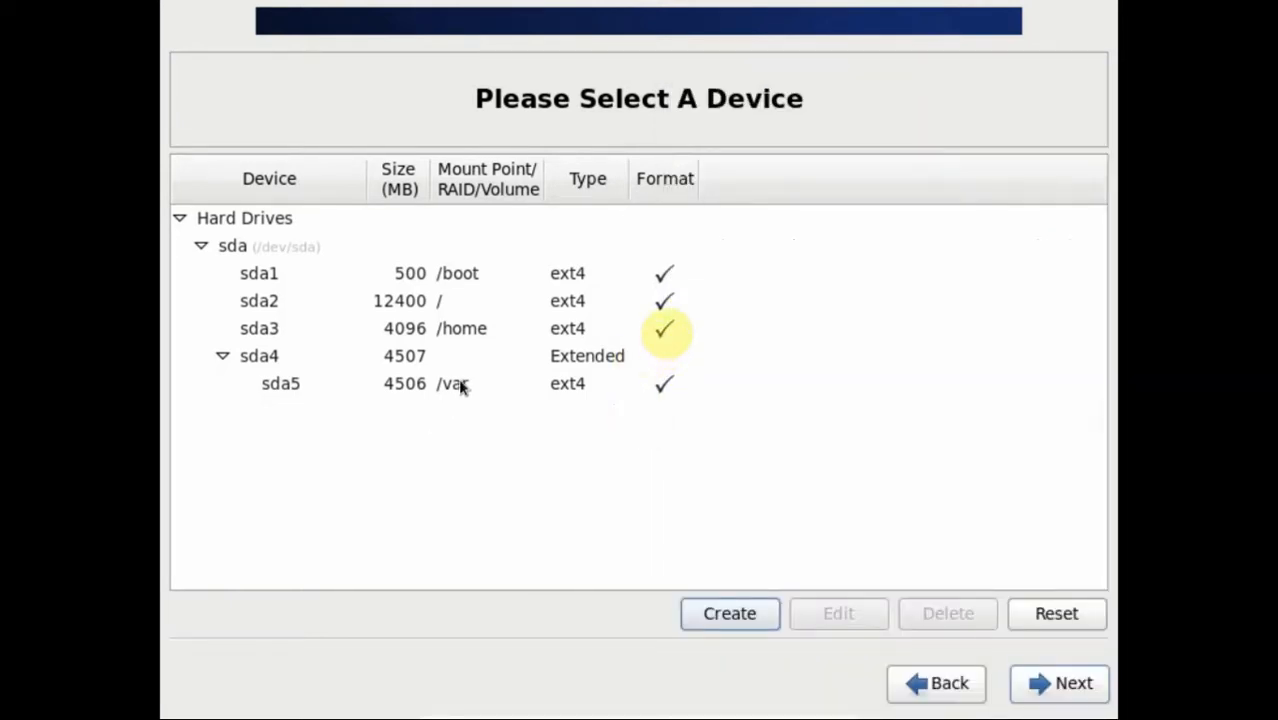
Step: Delete the sda3 /home partition
left_click(461, 384)
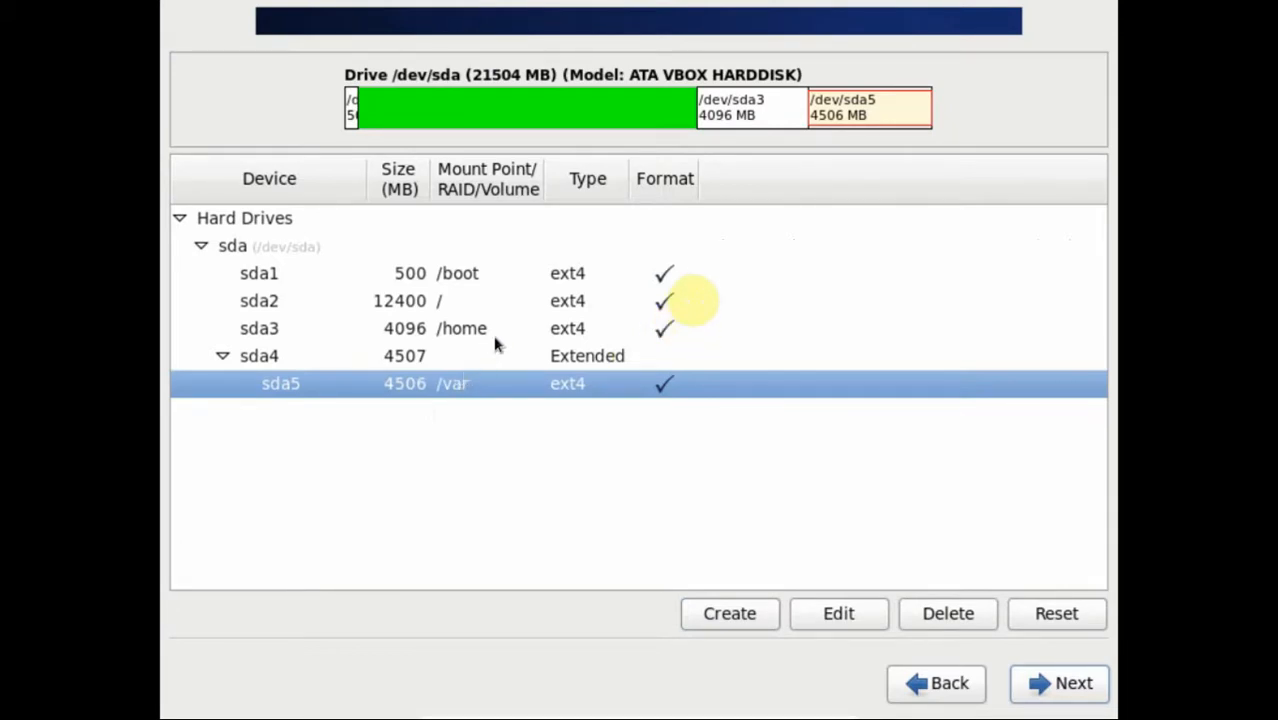
left_click(475, 332)
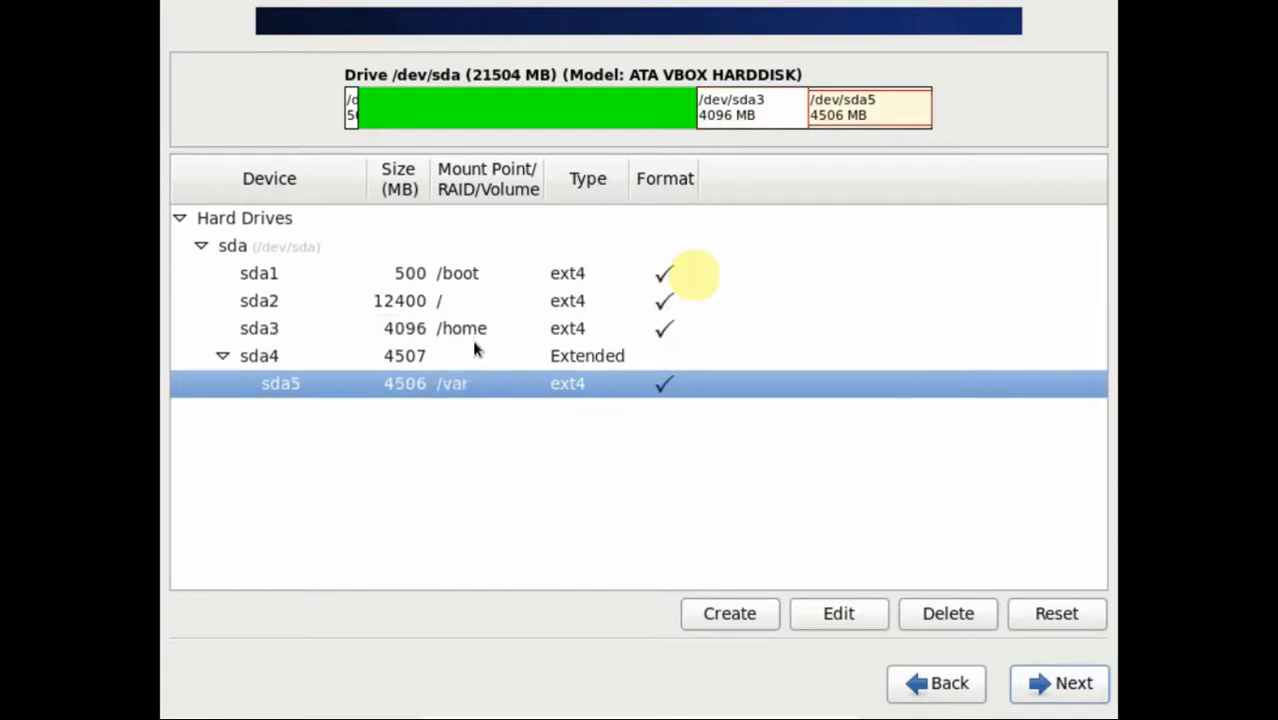
left_click(475, 339)
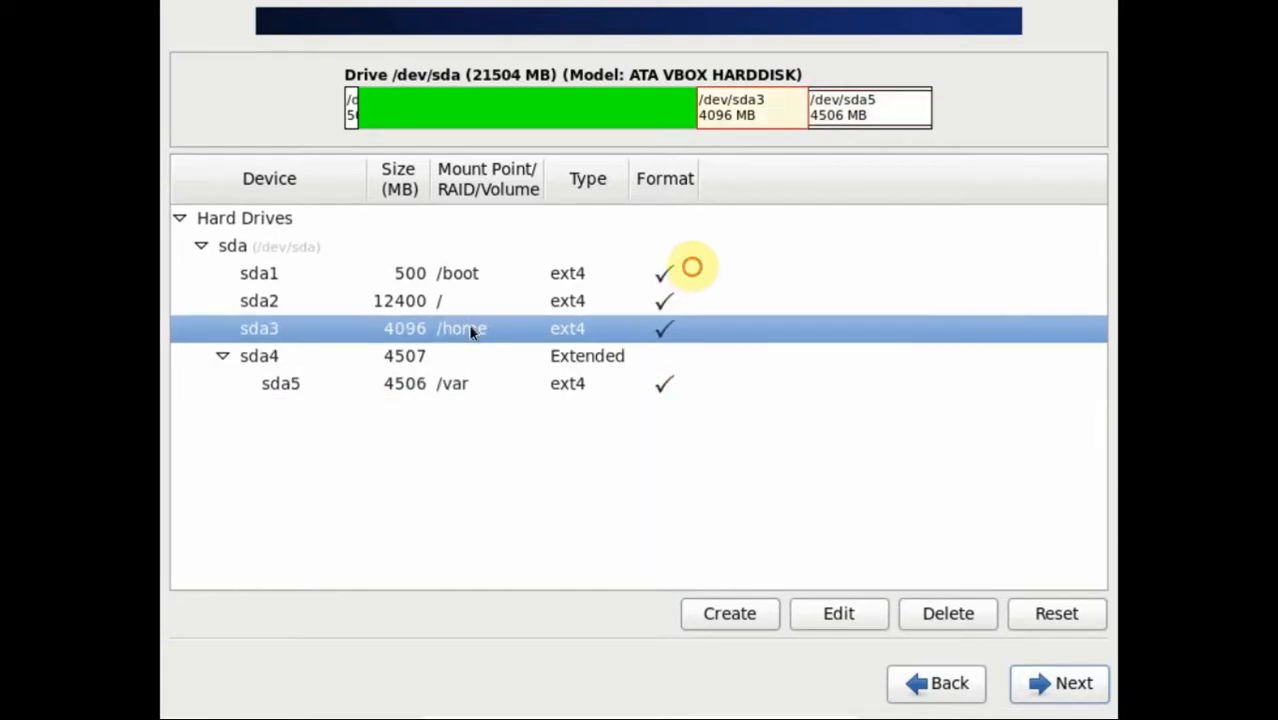
left_click(922, 622)
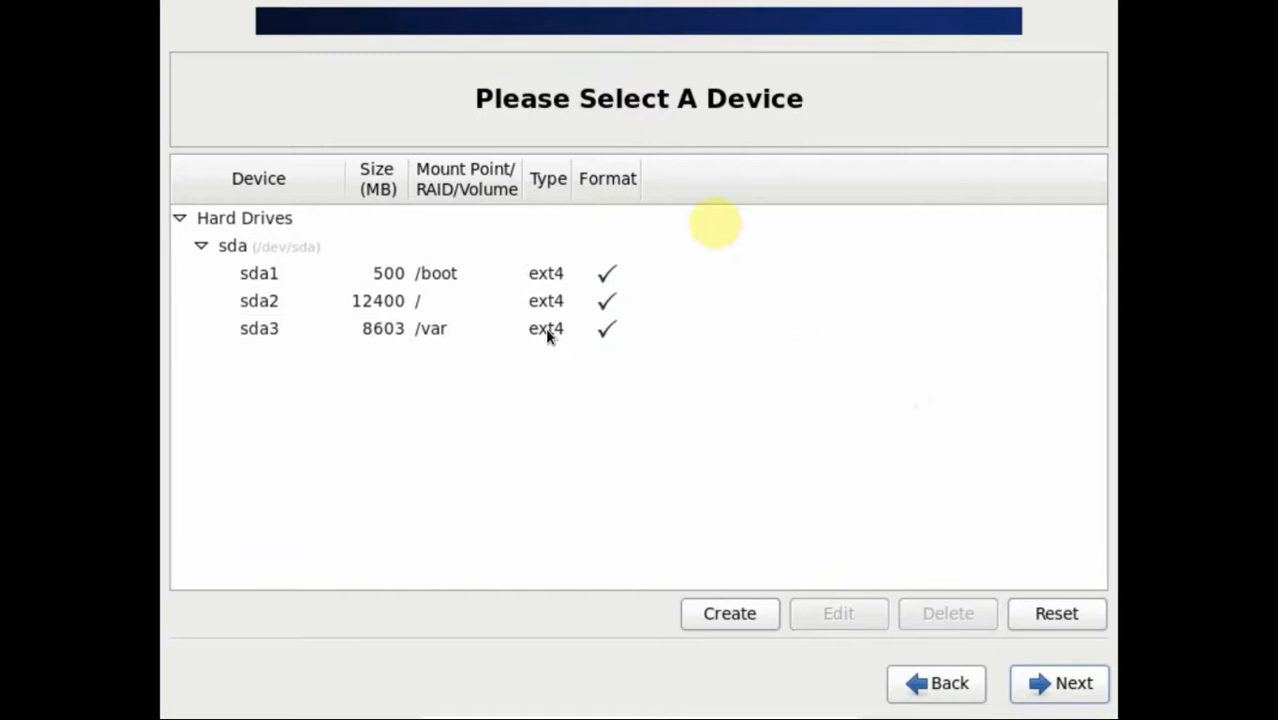
Step: Delete the root and /var partitions, leaving /boot and 21003 MB of free space selected
left_click(447, 276)
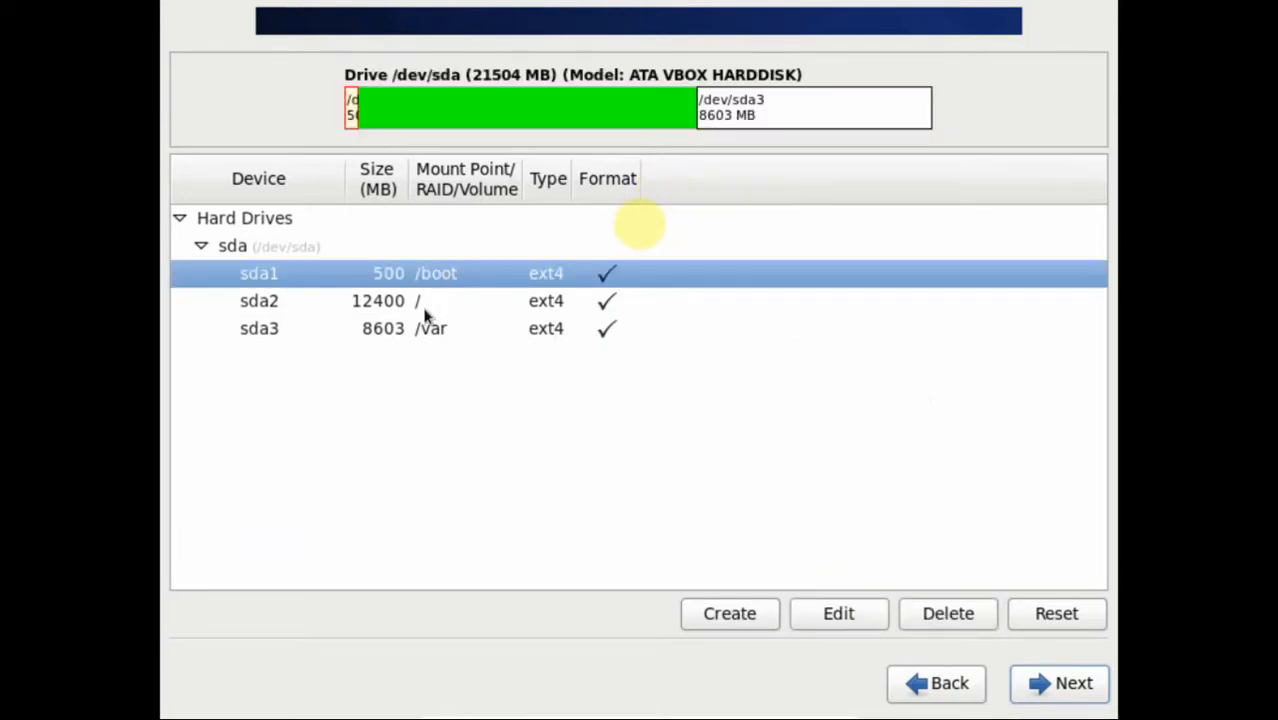
left_click(412, 308)
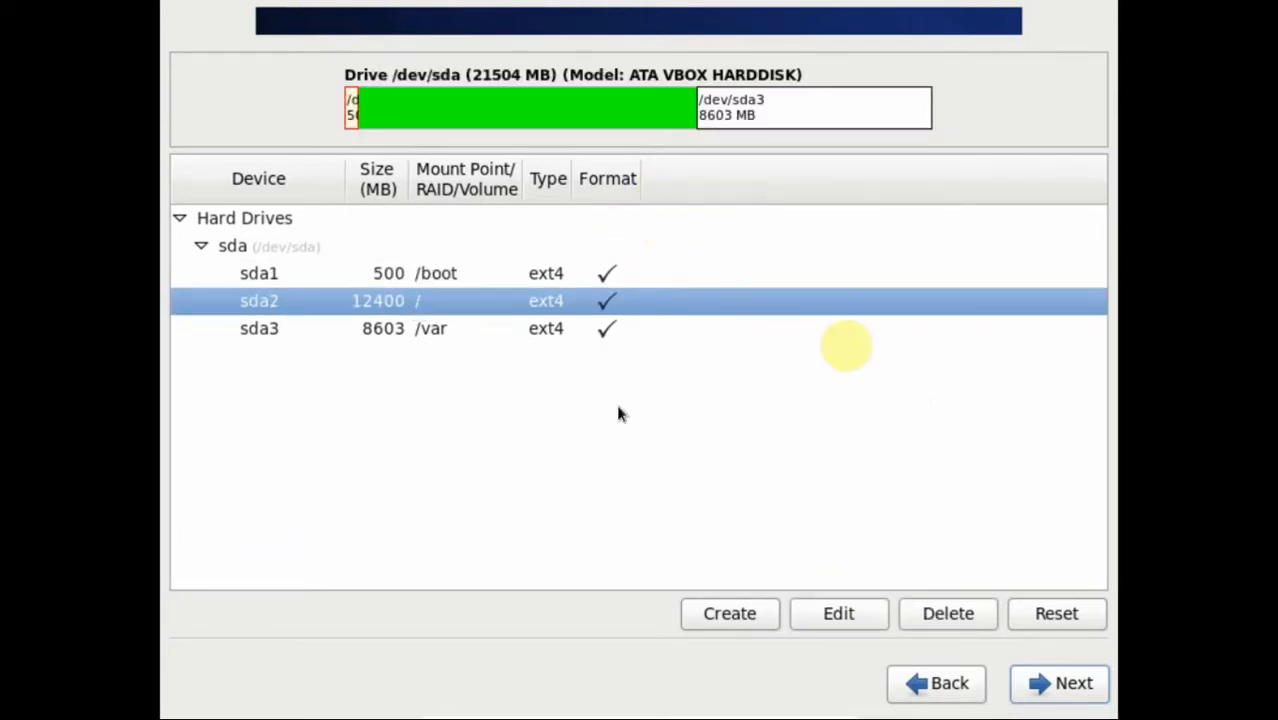
left_click(936, 617)
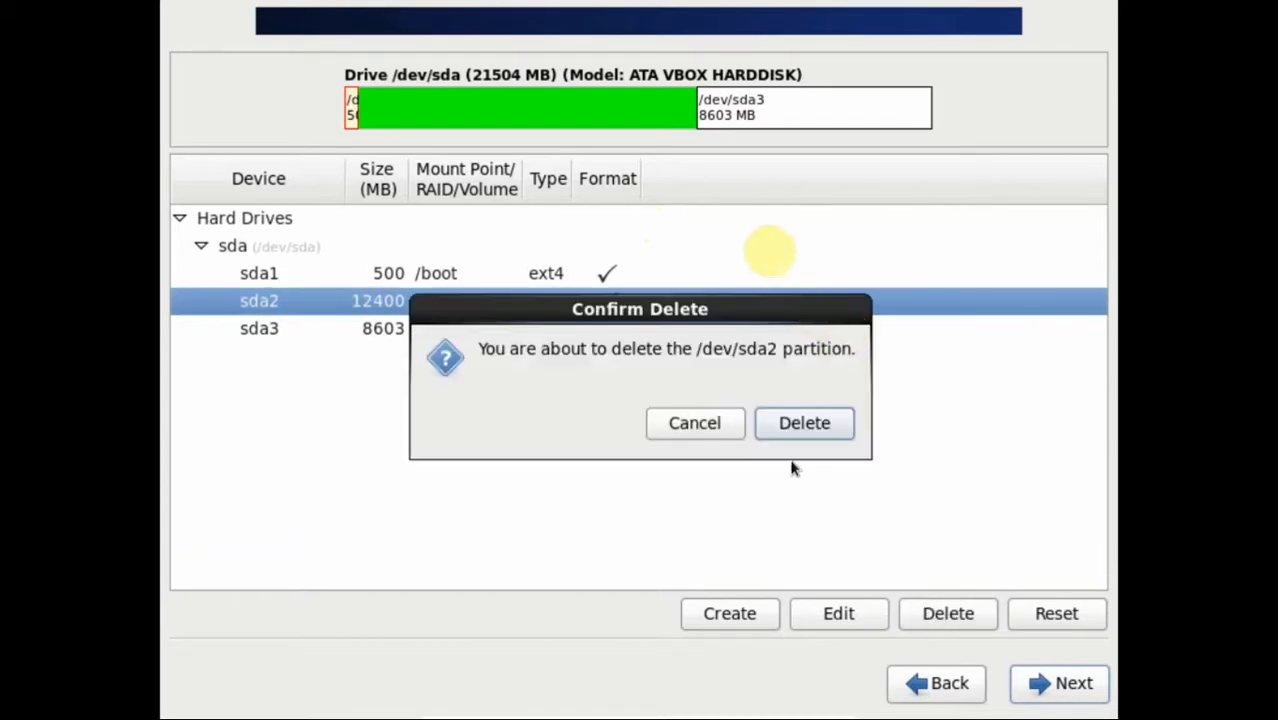
left_click(802, 422)
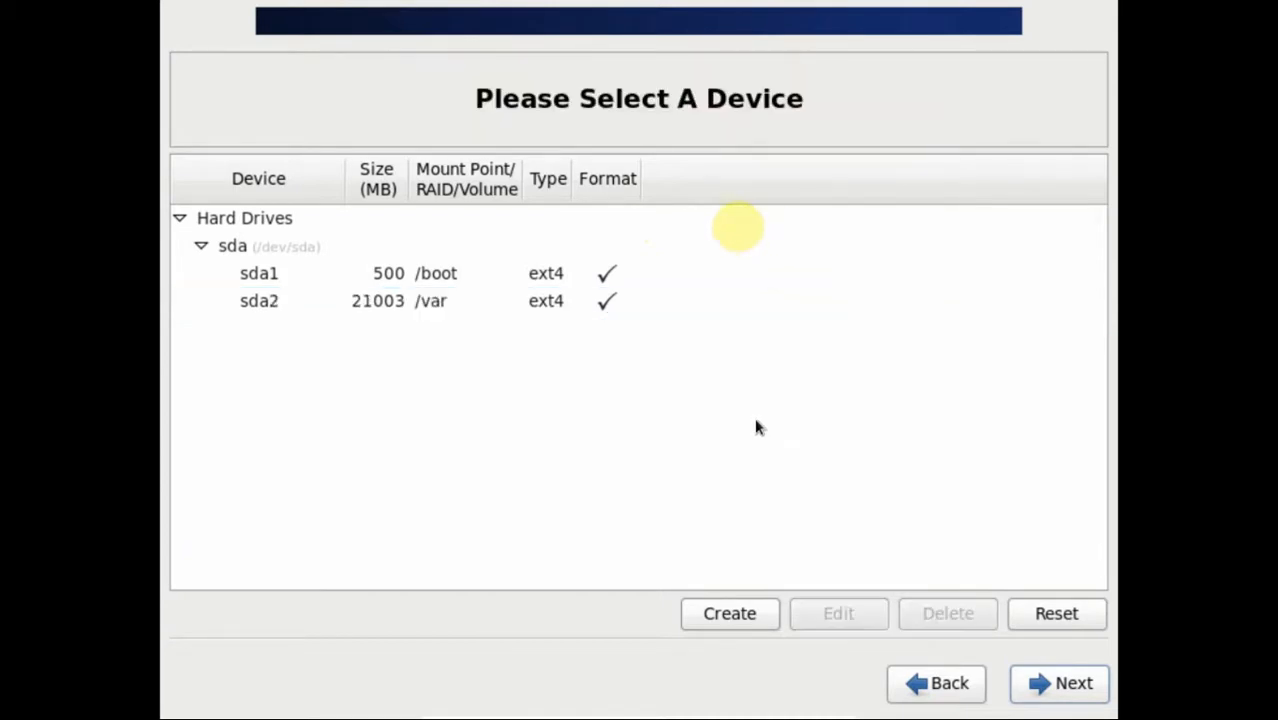
left_click(416, 302)
left_click(924, 617)
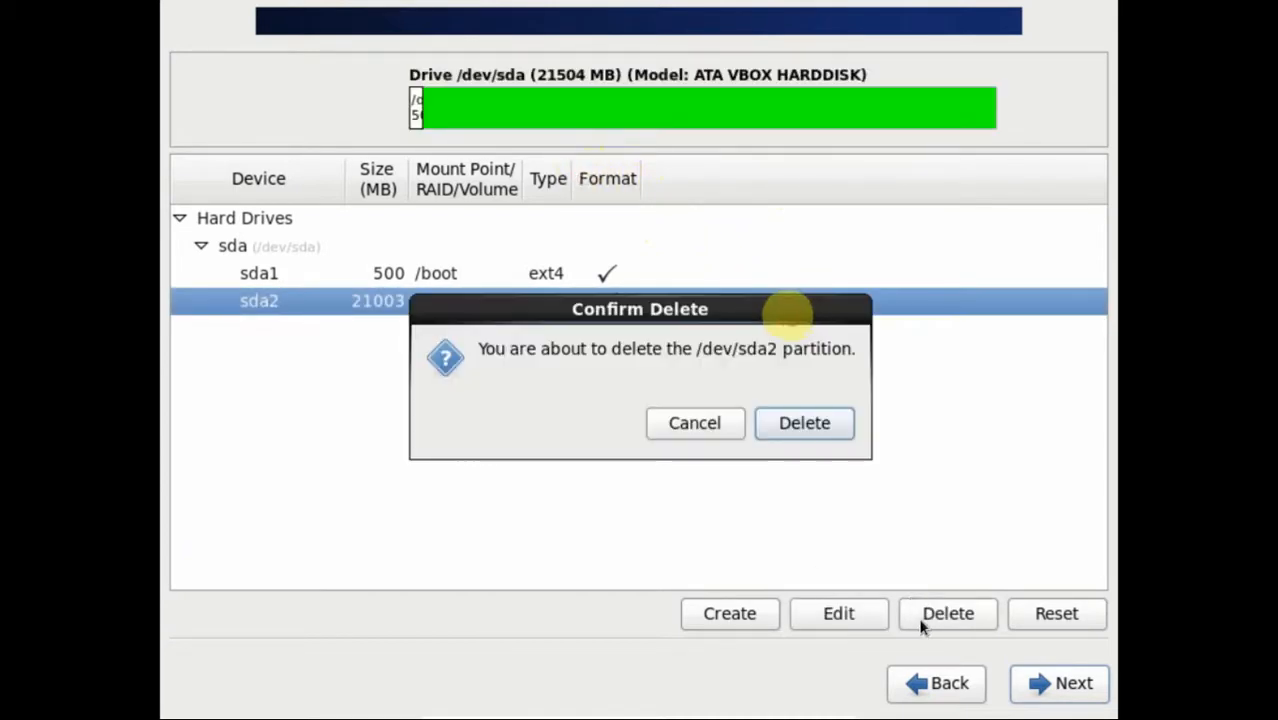
left_click(801, 426)
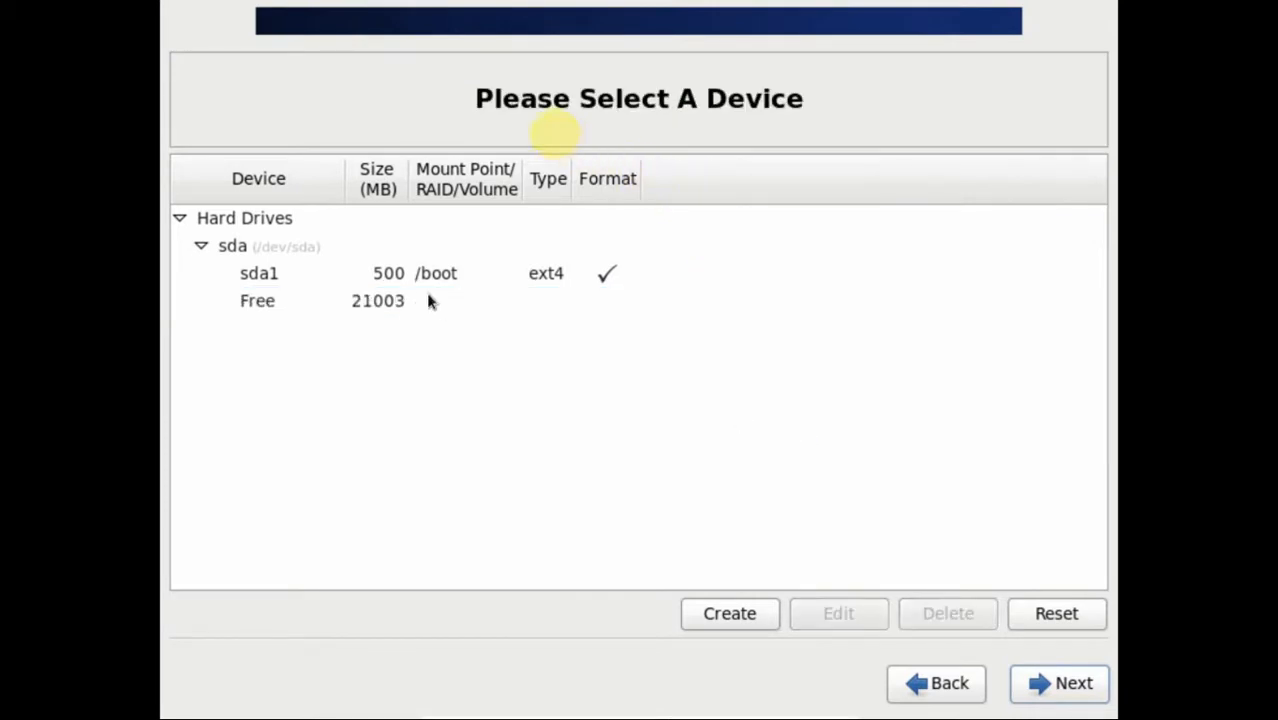
left_click(404, 303)
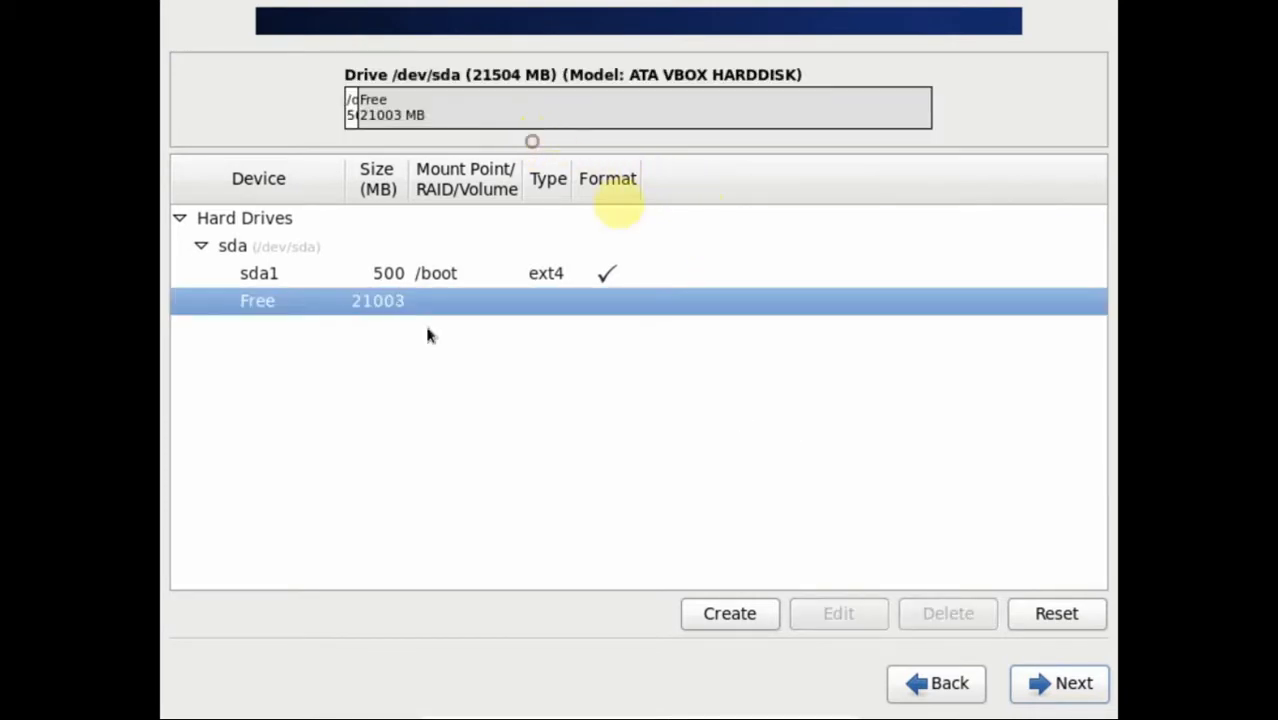
Step: Create a 5000 MB standard partition mounted at /home in the free space
left_click(752, 617)
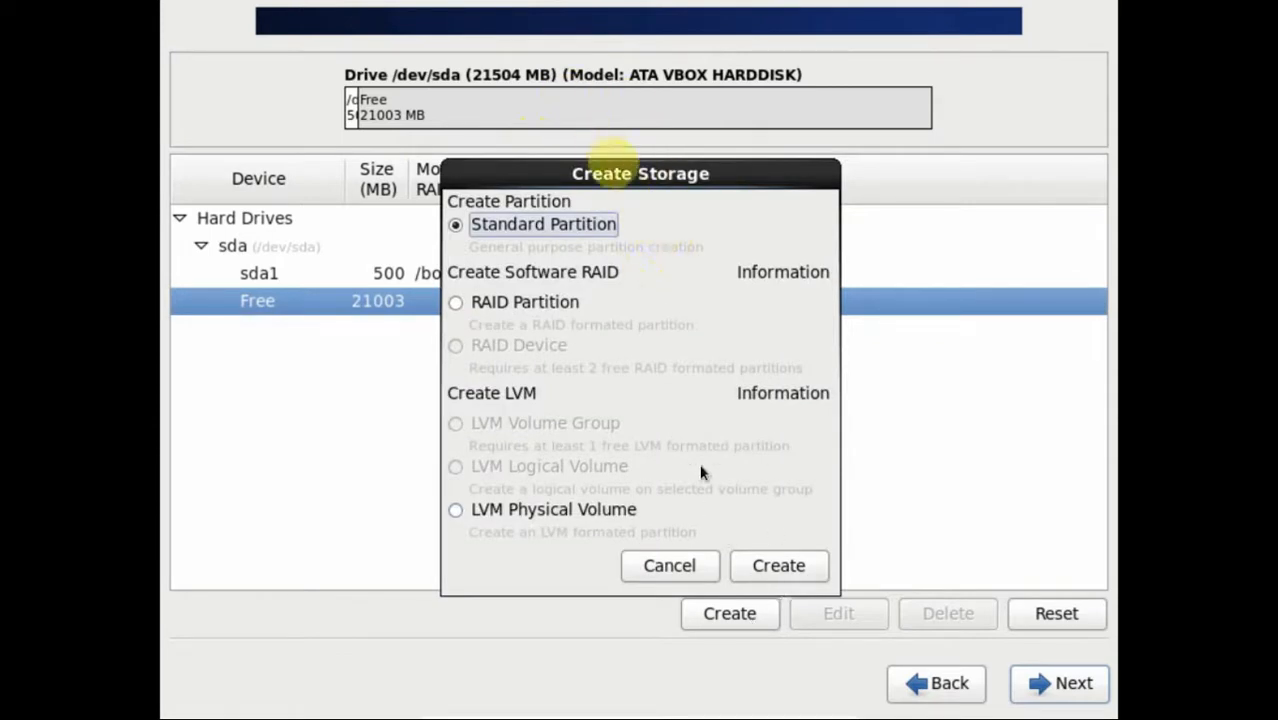
left_click(765, 570)
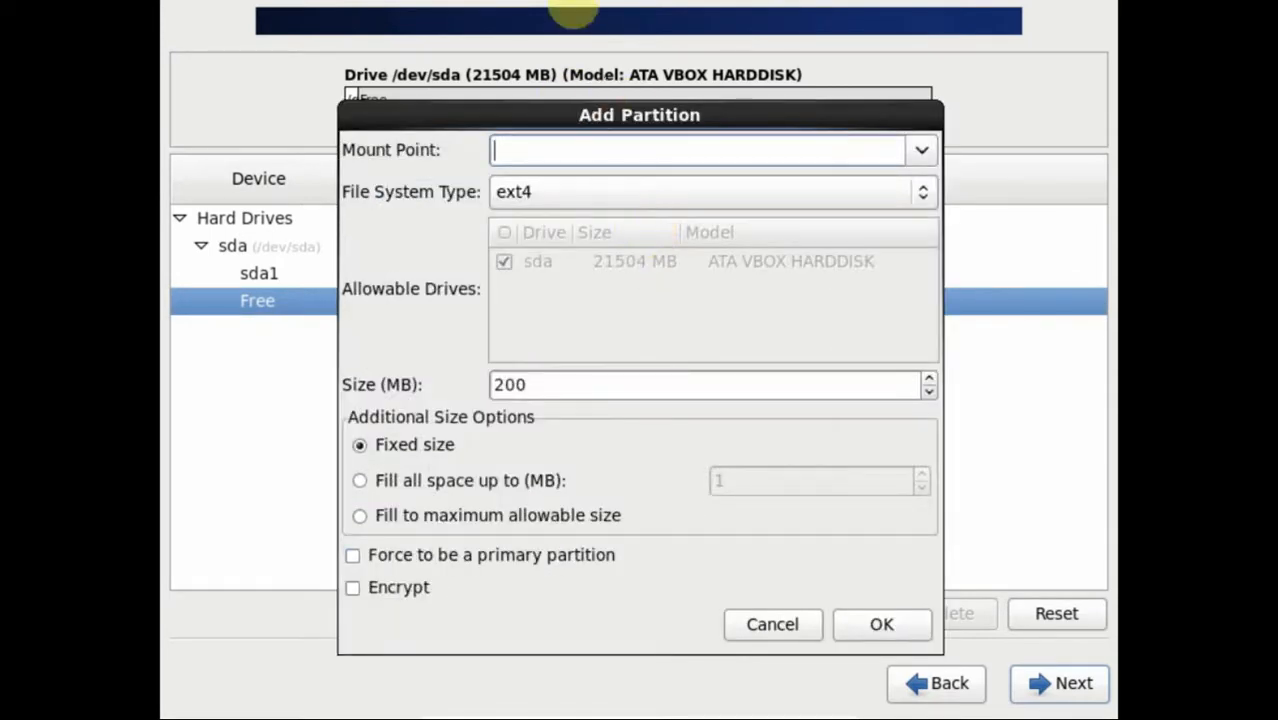
left_click(876, 150)
type("/")
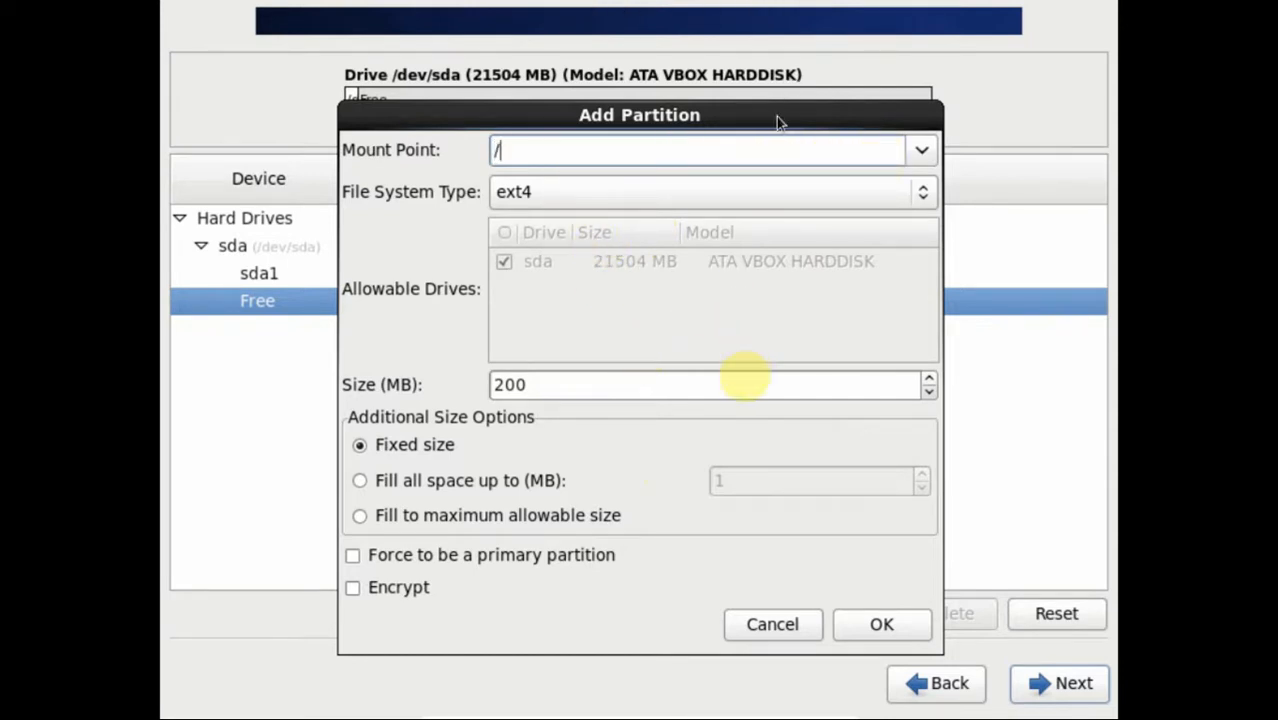
type("home")
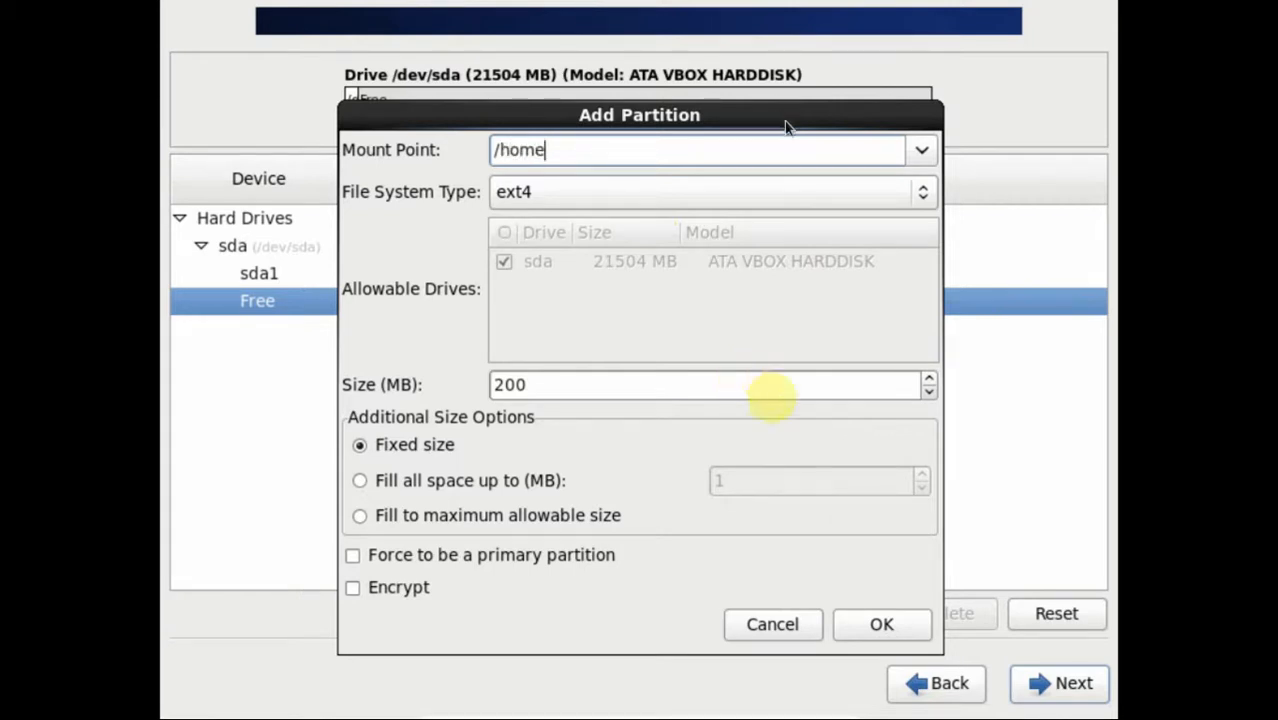
left_click(921, 150)
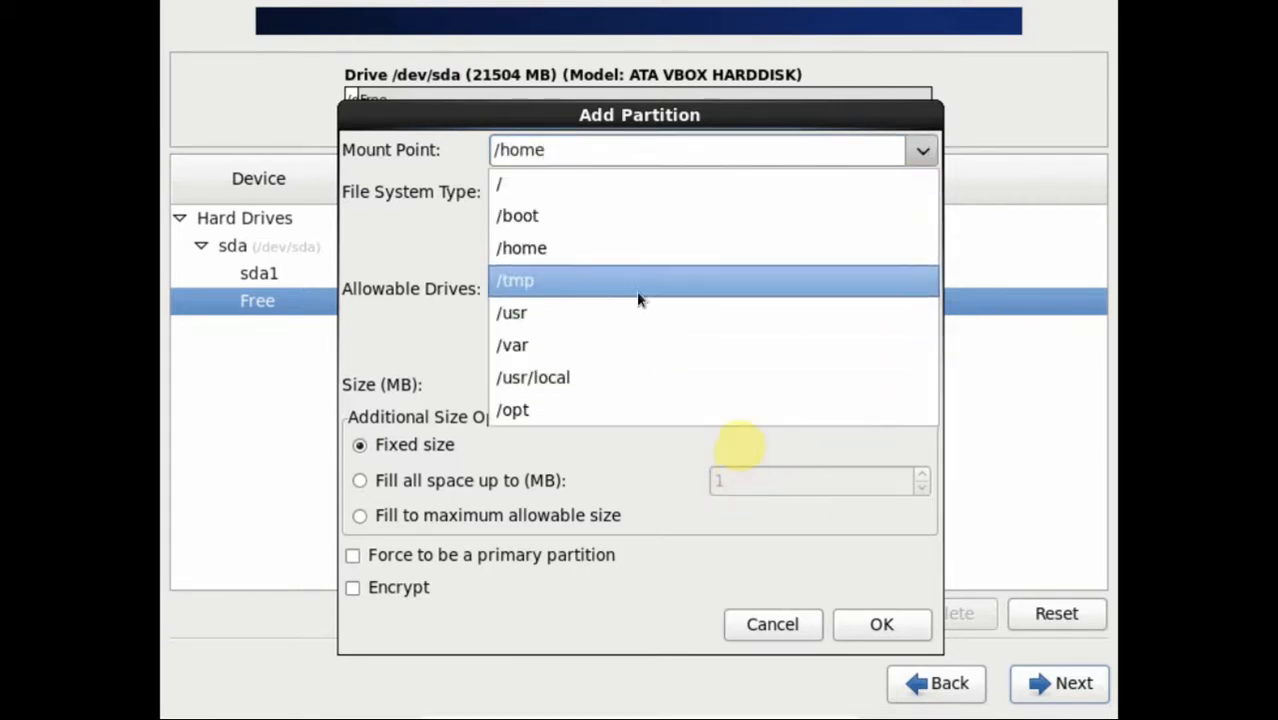
left_click(643, 258)
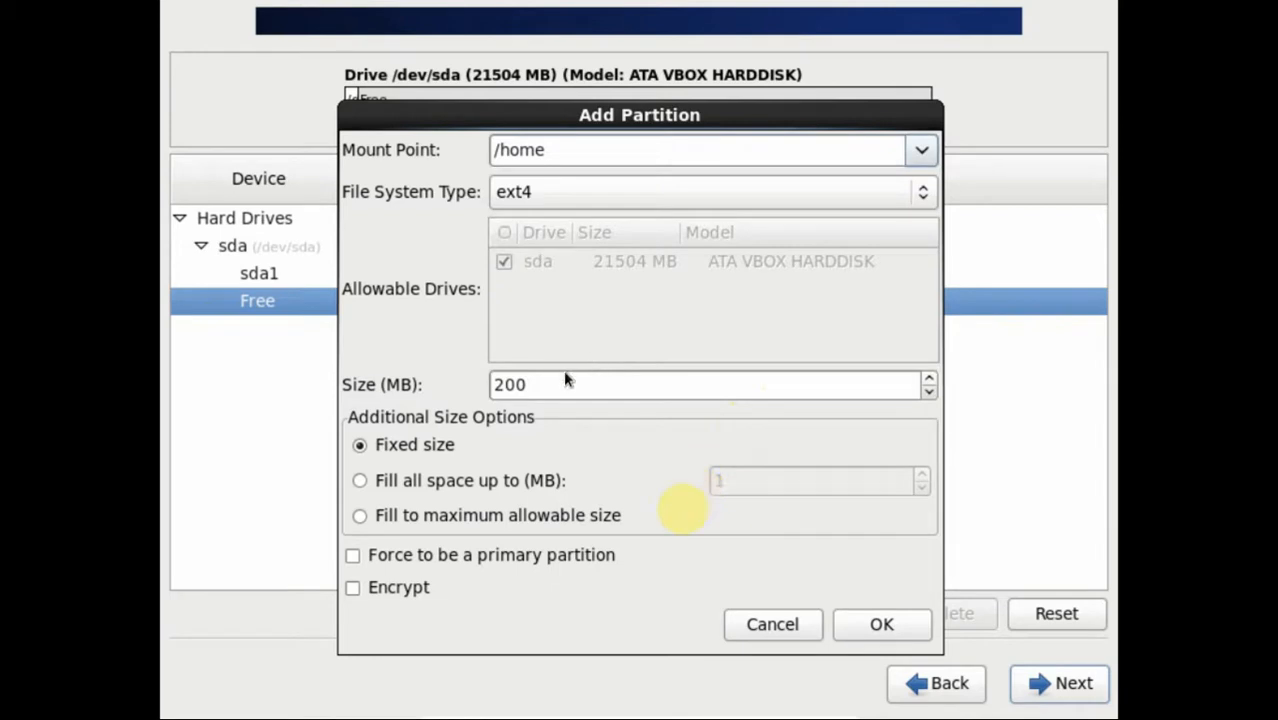
left_click_drag(565, 386, 465, 375)
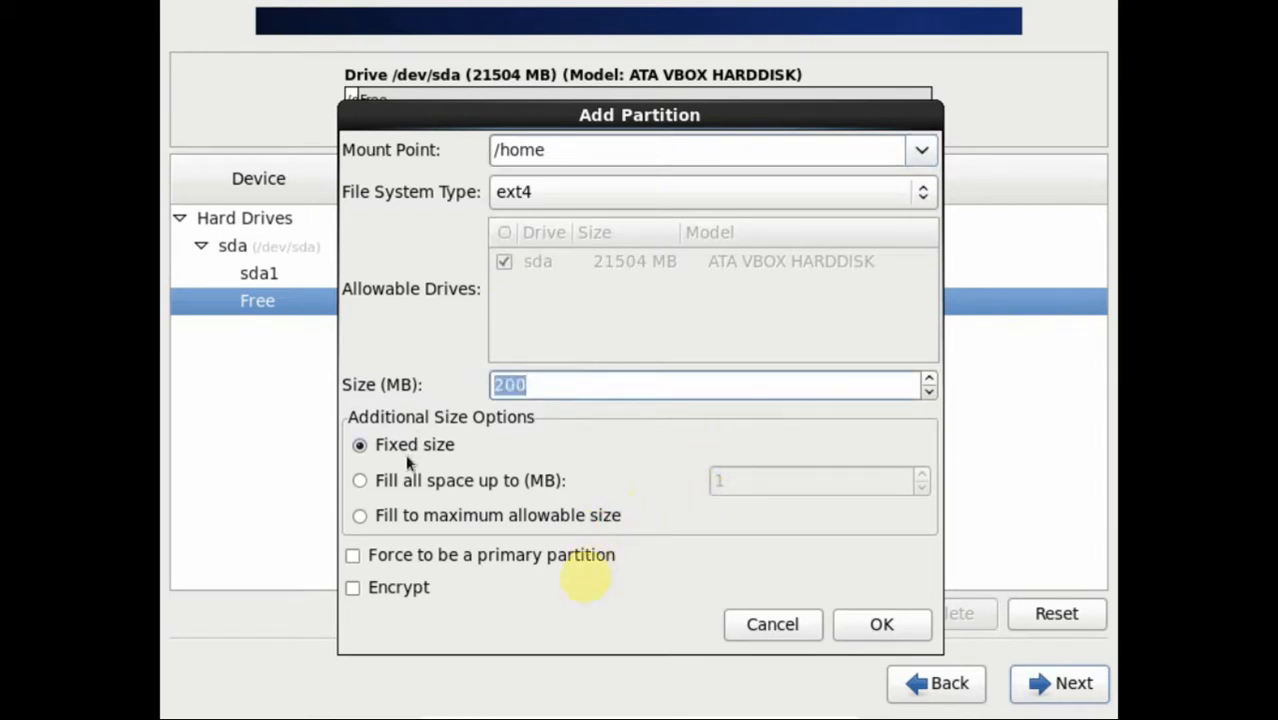
type("5000")
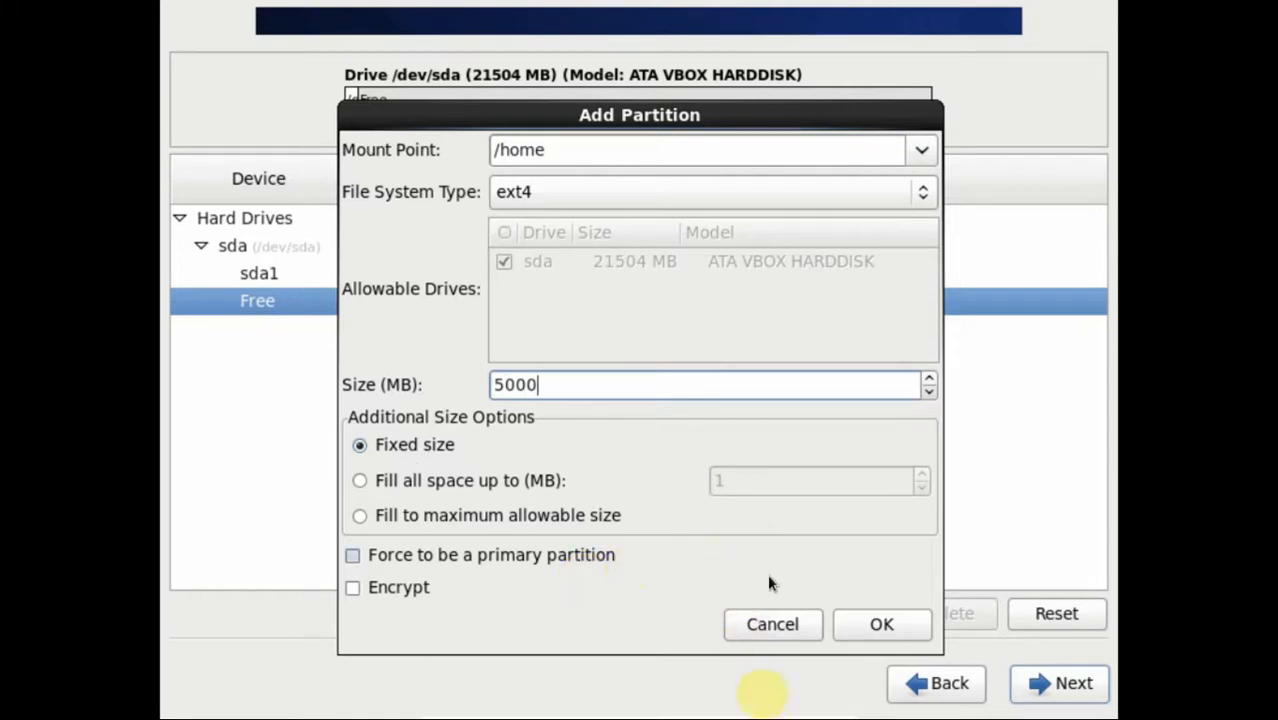
left_click(857, 628)
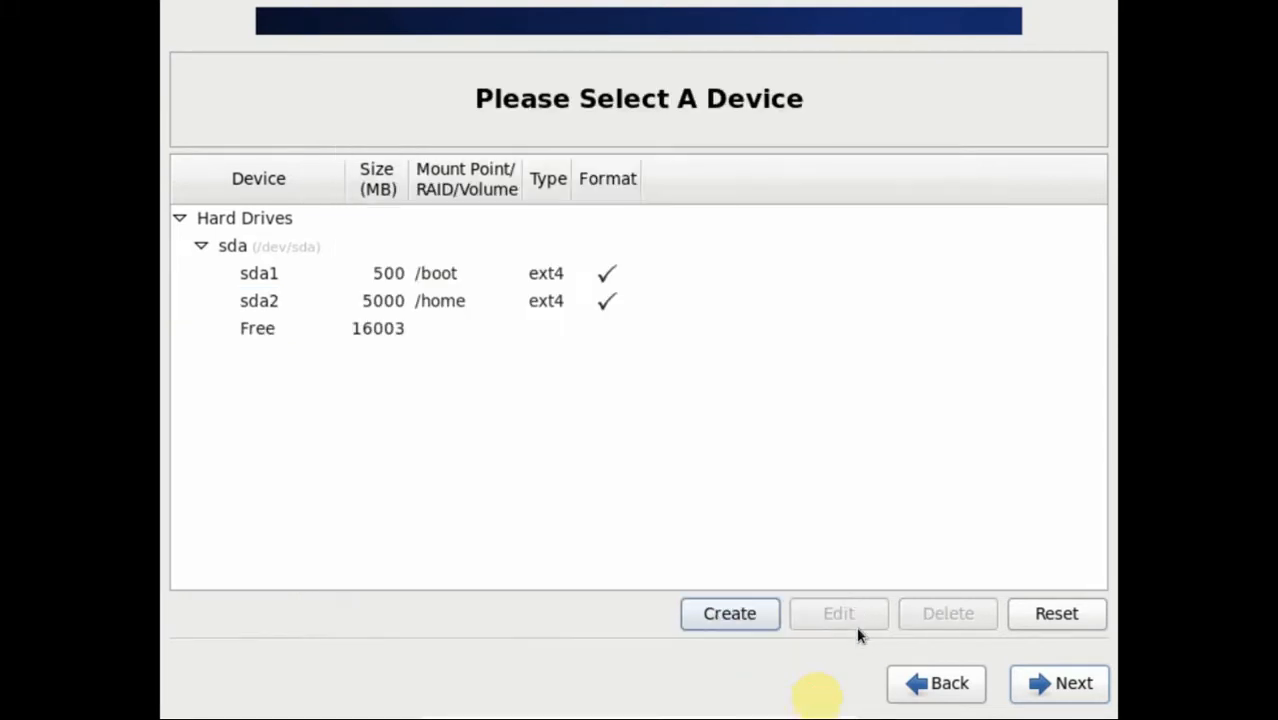
Step: Create a 1024 MB swap standard partition in the free space
left_click(404, 331)
left_click(771, 612)
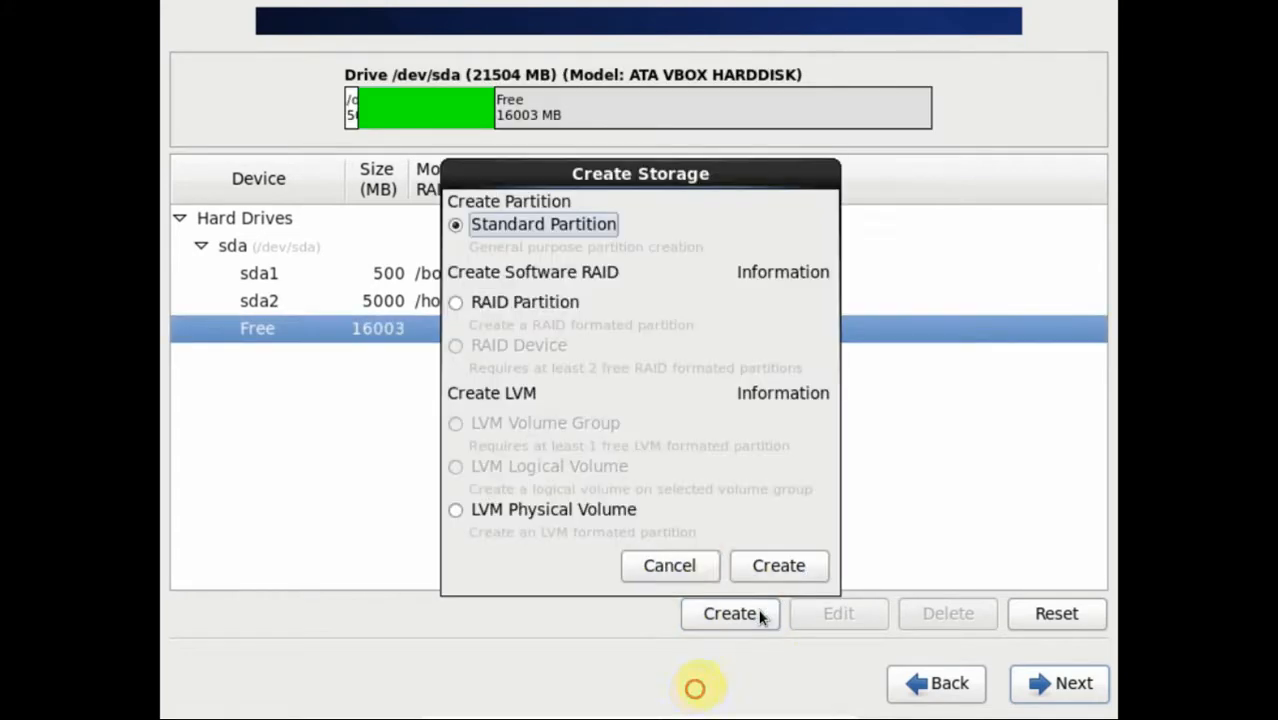
left_click(778, 567)
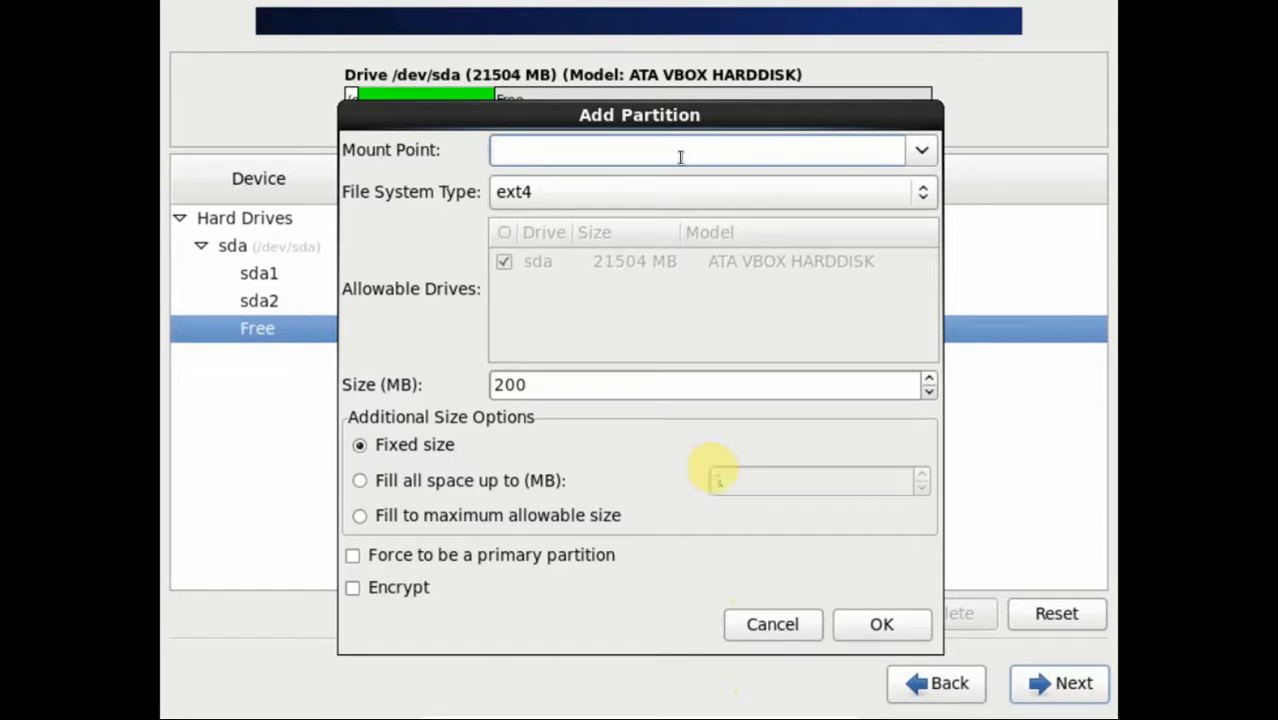
left_click(921, 151)
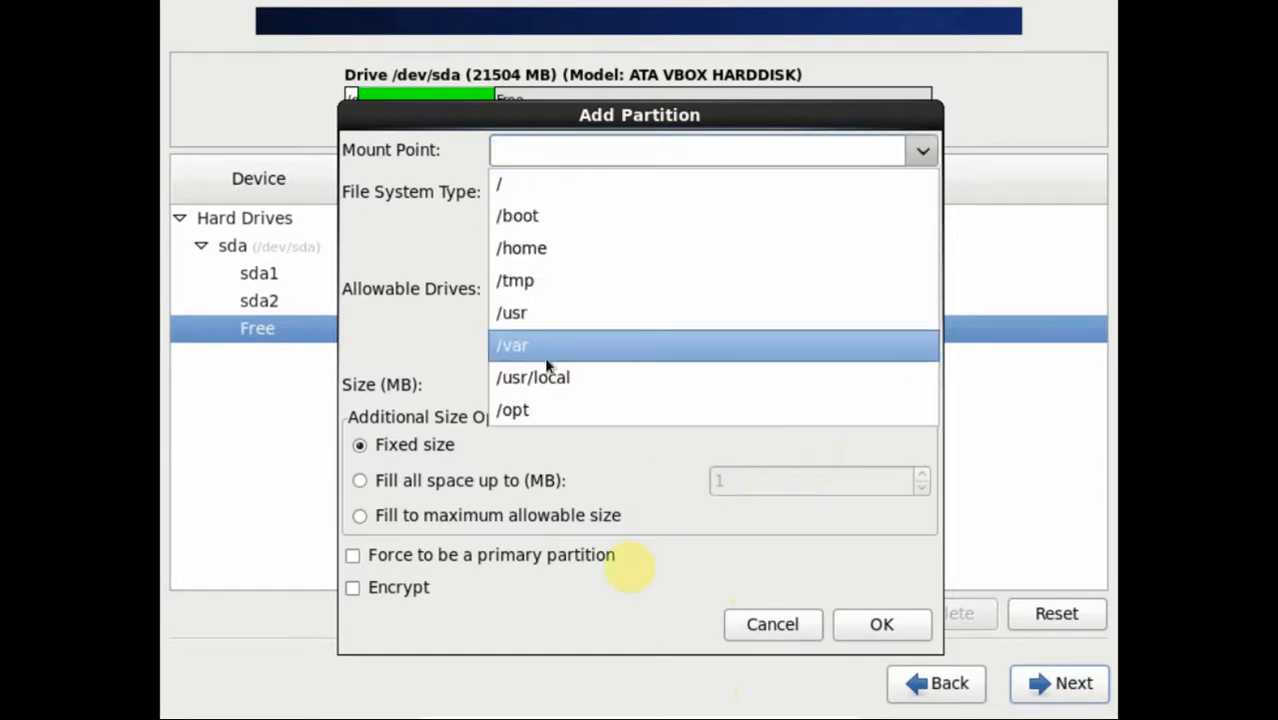
left_click(590, 149)
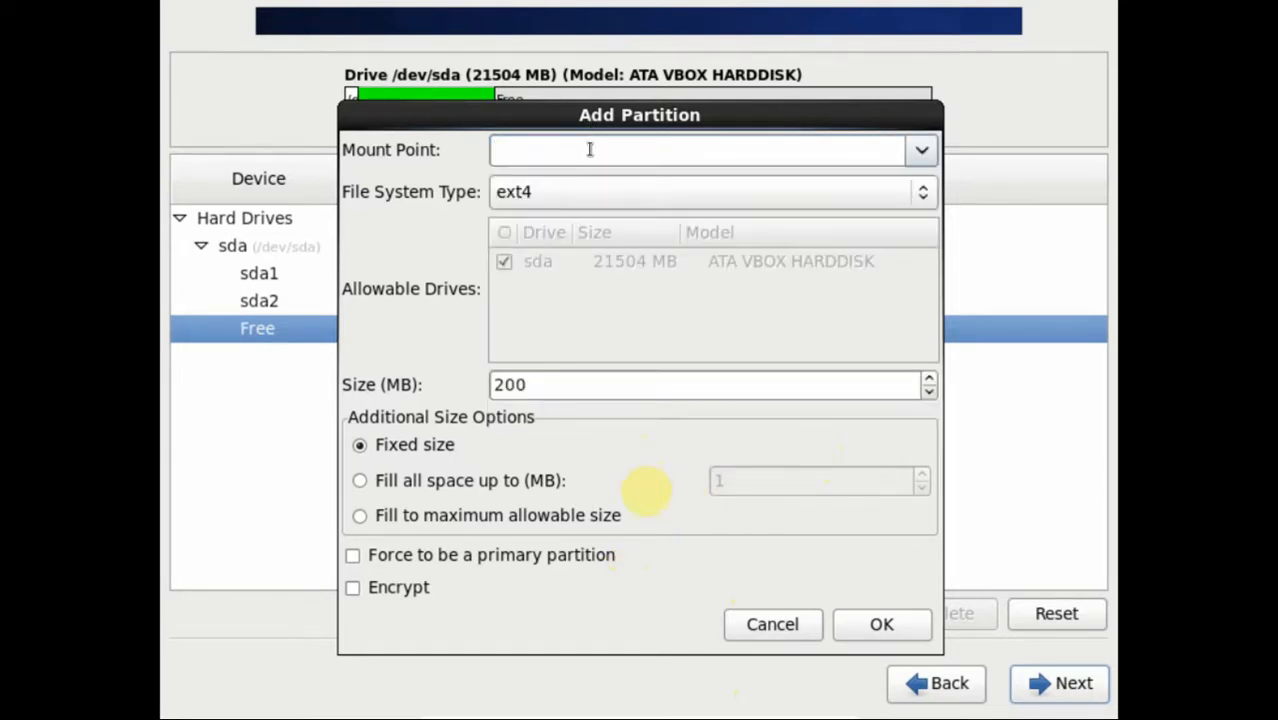
left_click(709, 205)
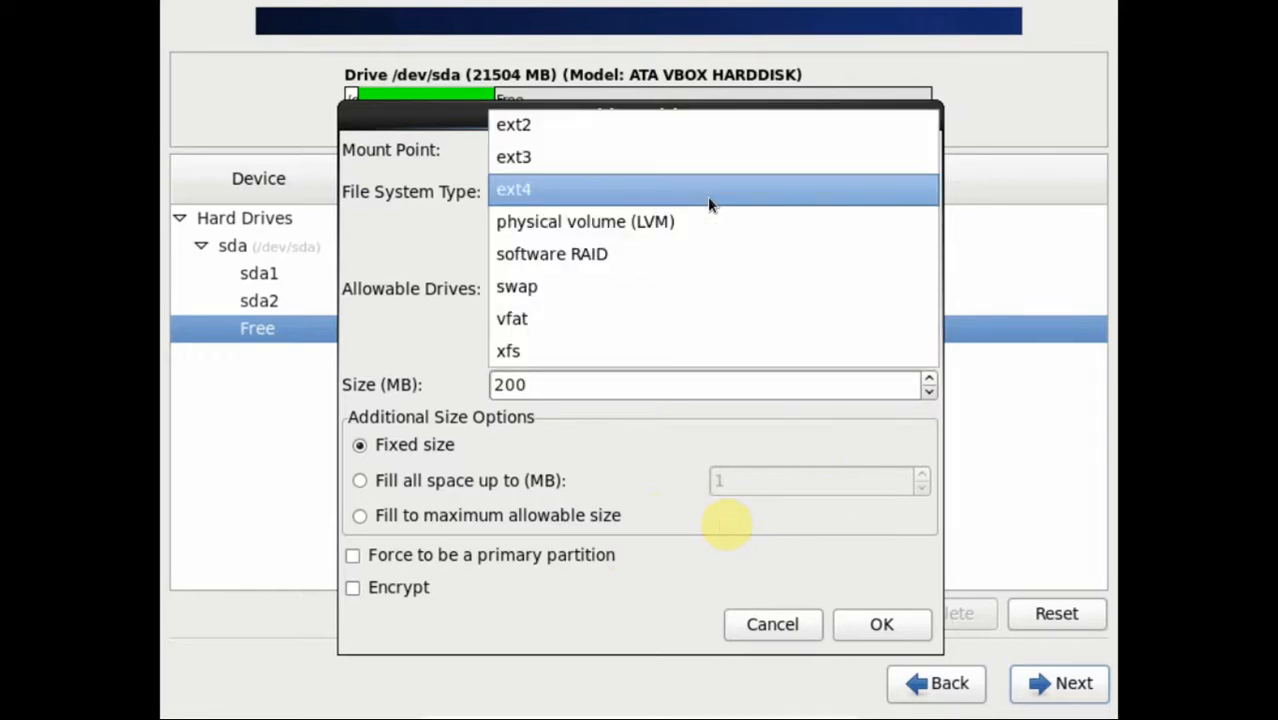
left_click(661, 286)
left_click_drag(575, 387, 470, 384)
type("1024")
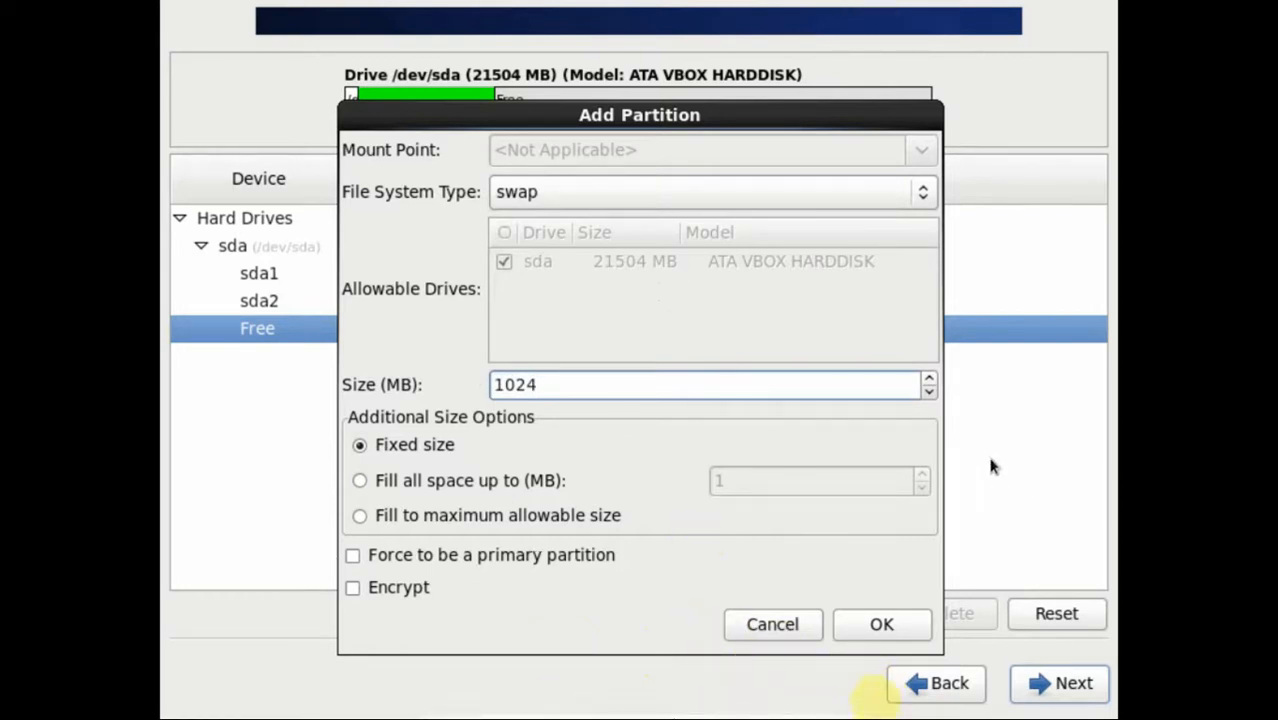
key("Tab")
key("Tab")
key("Tab")
key("Tab")
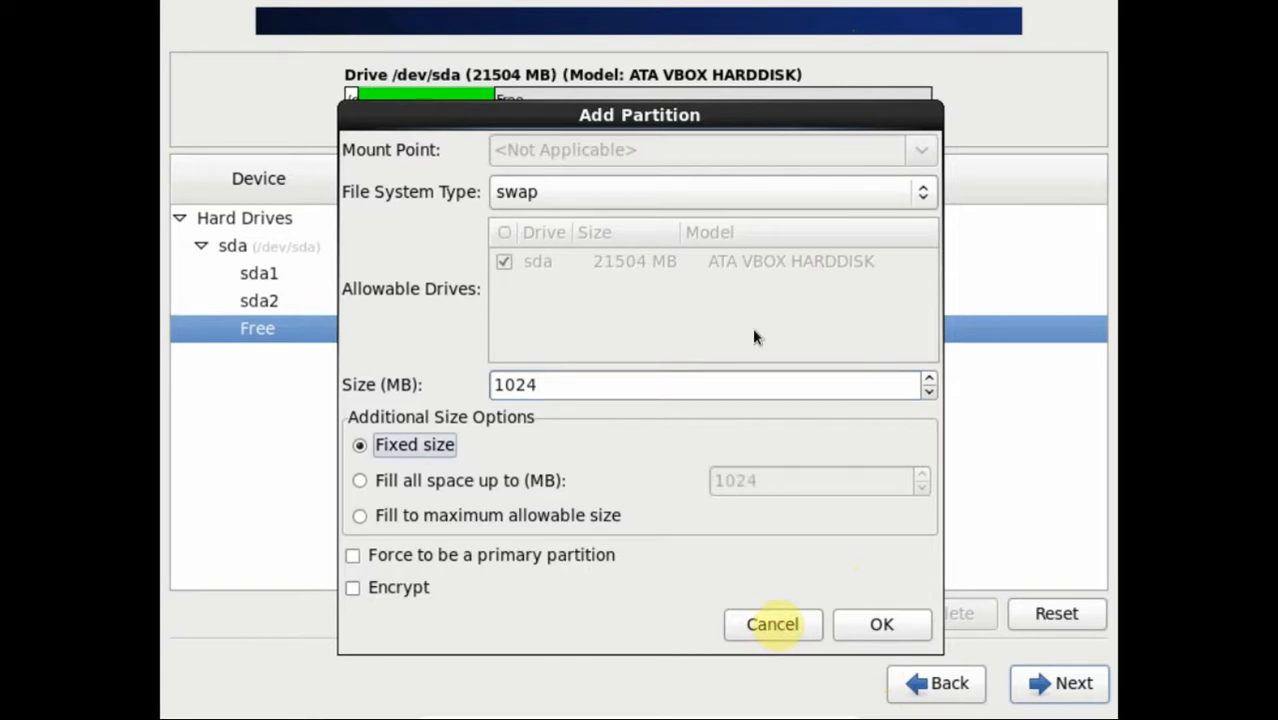
key("Tab")
key("Return")
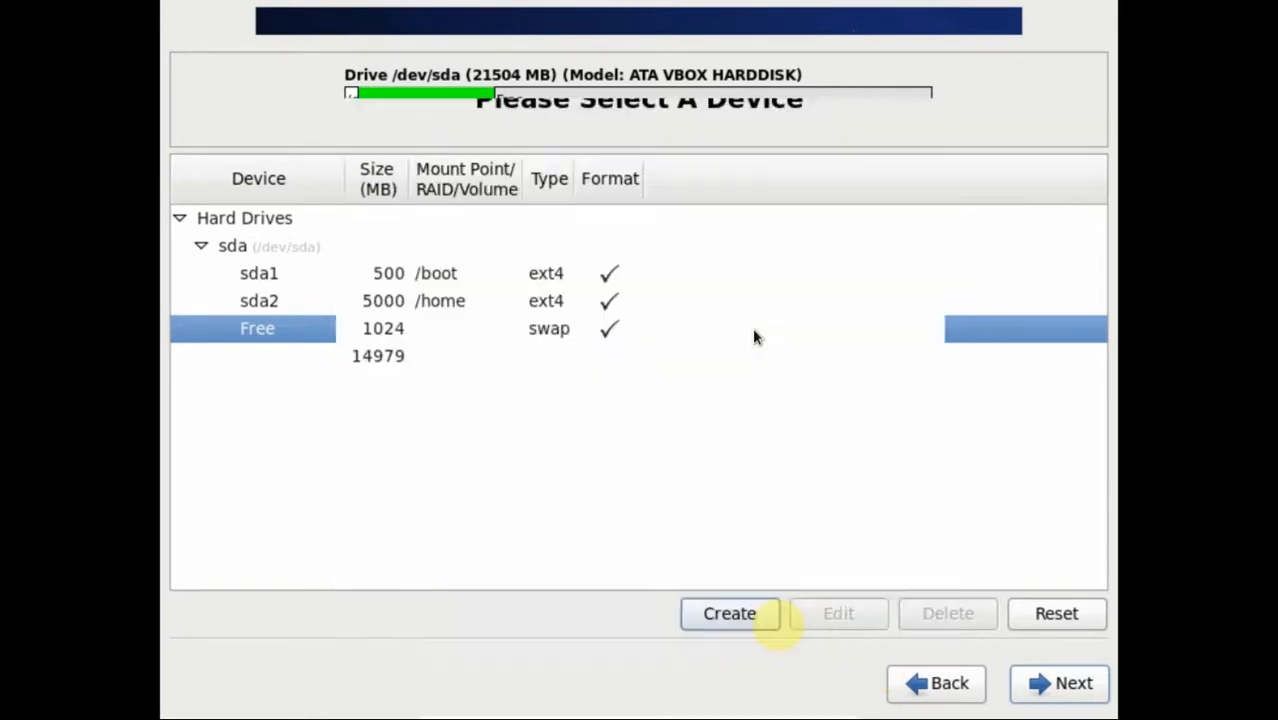
Step: Select the remaining 14979 MB of free space
left_click(381, 362)
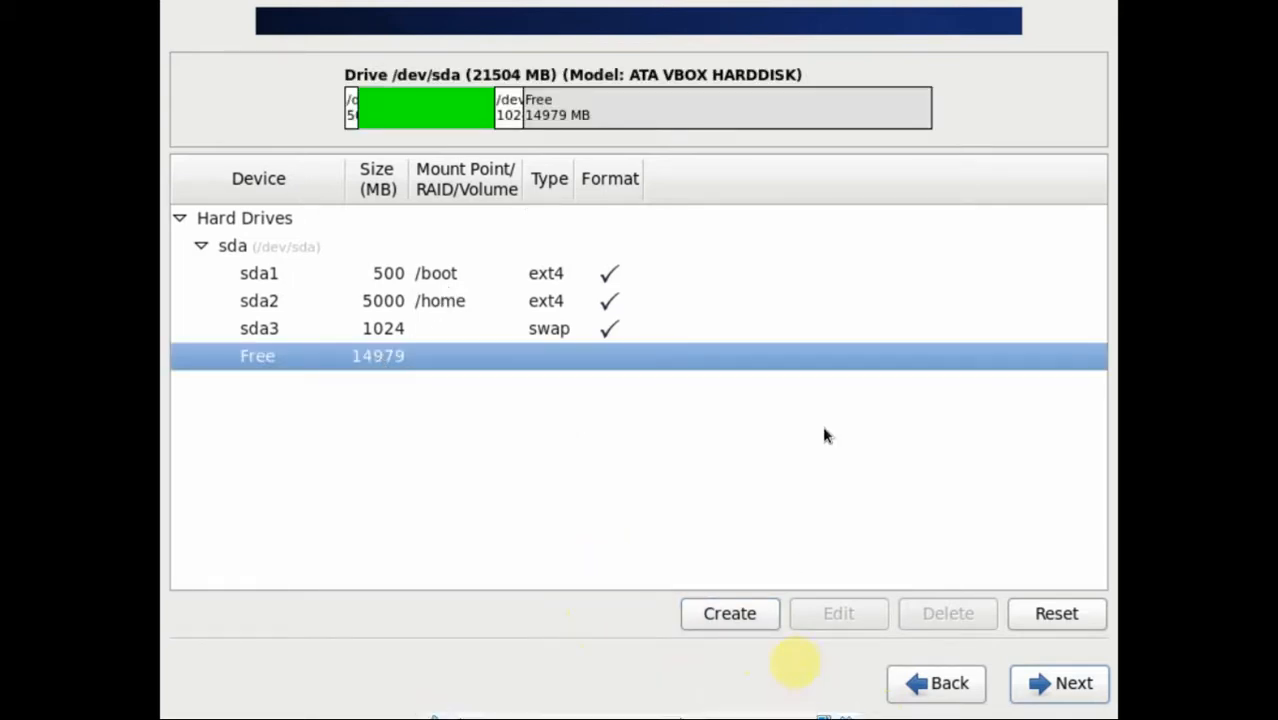
key("Tab")
key("Tab")
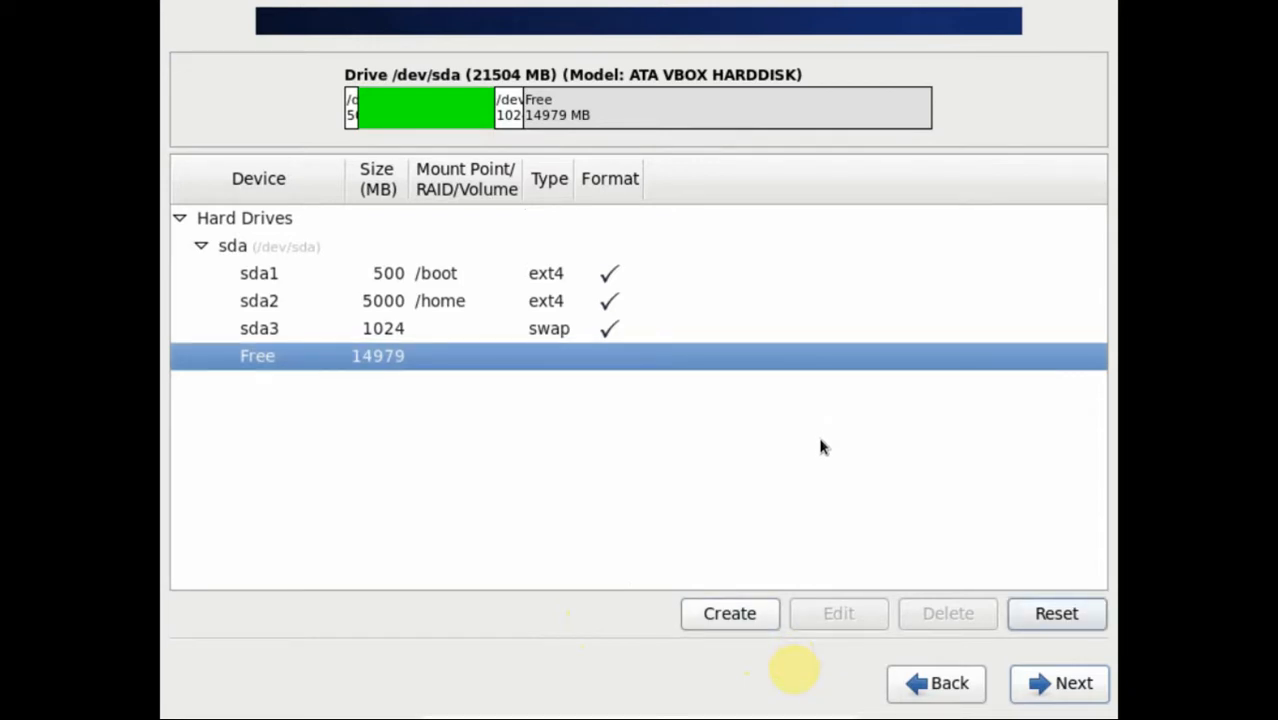
key("Tab")
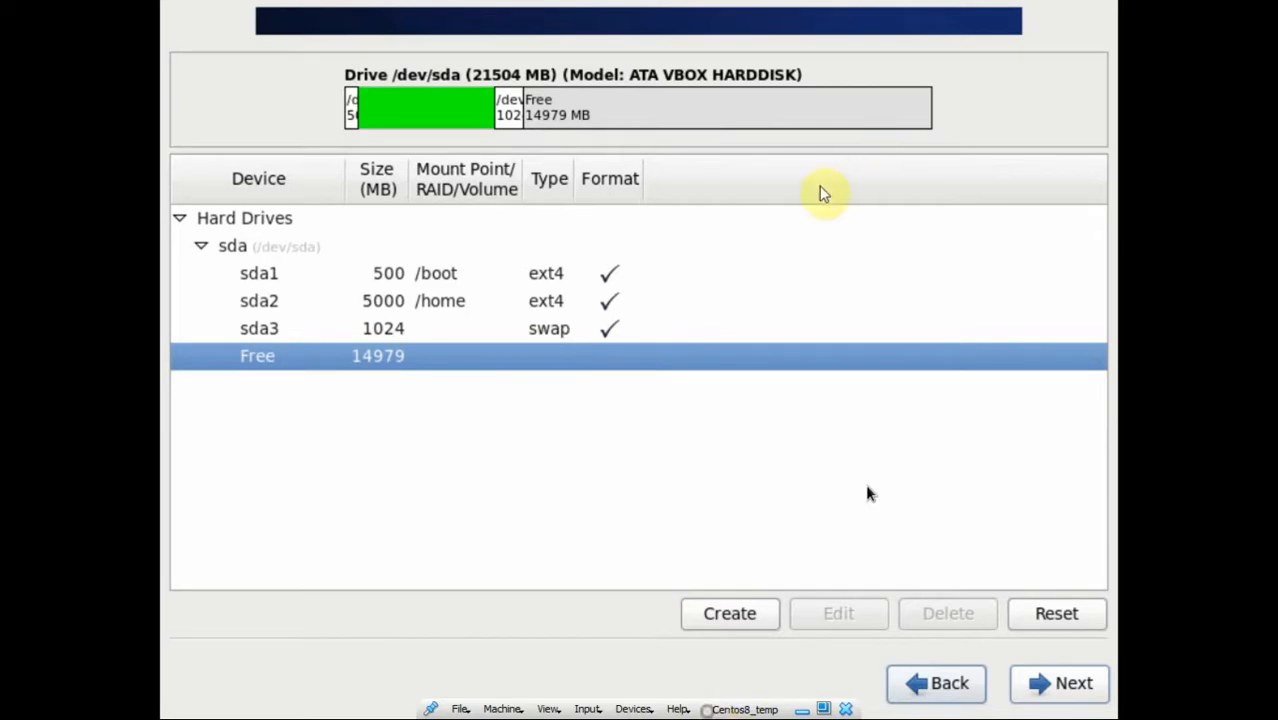
Step: Define a standard partition mounted at / that fills the maximum allowable size
left_click(743, 616)
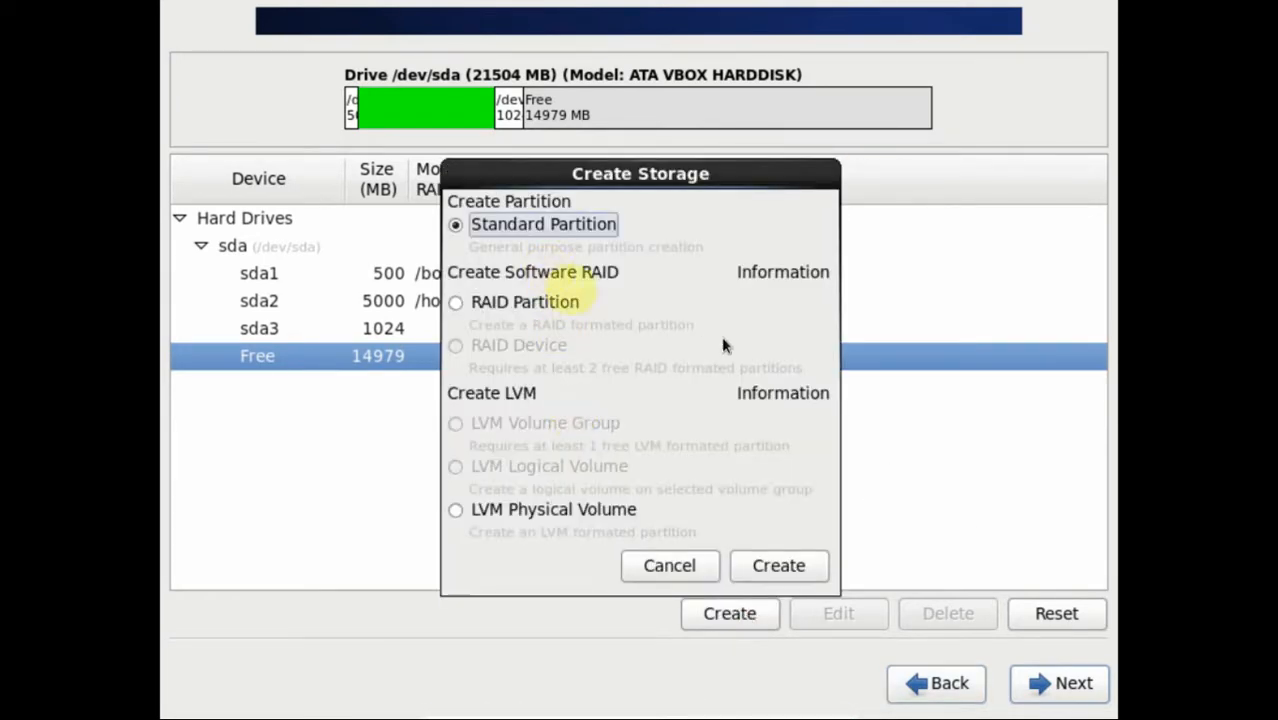
left_click(778, 572)
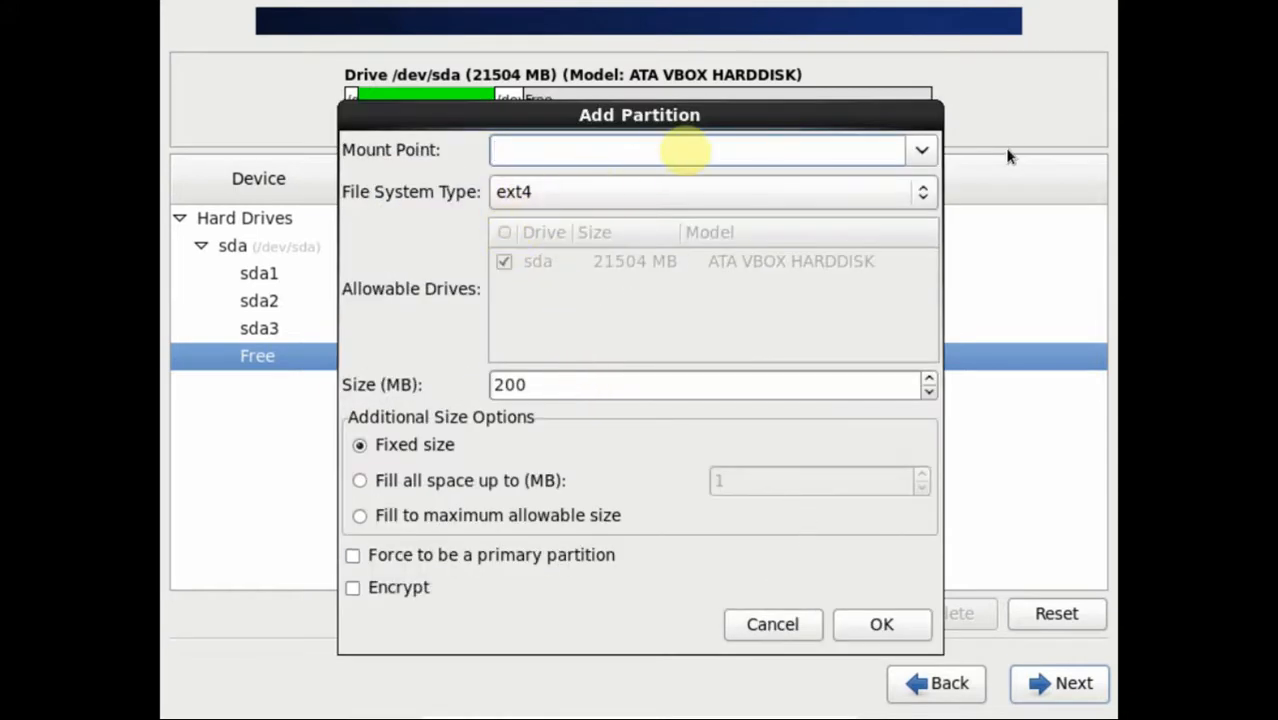
left_click(921, 151)
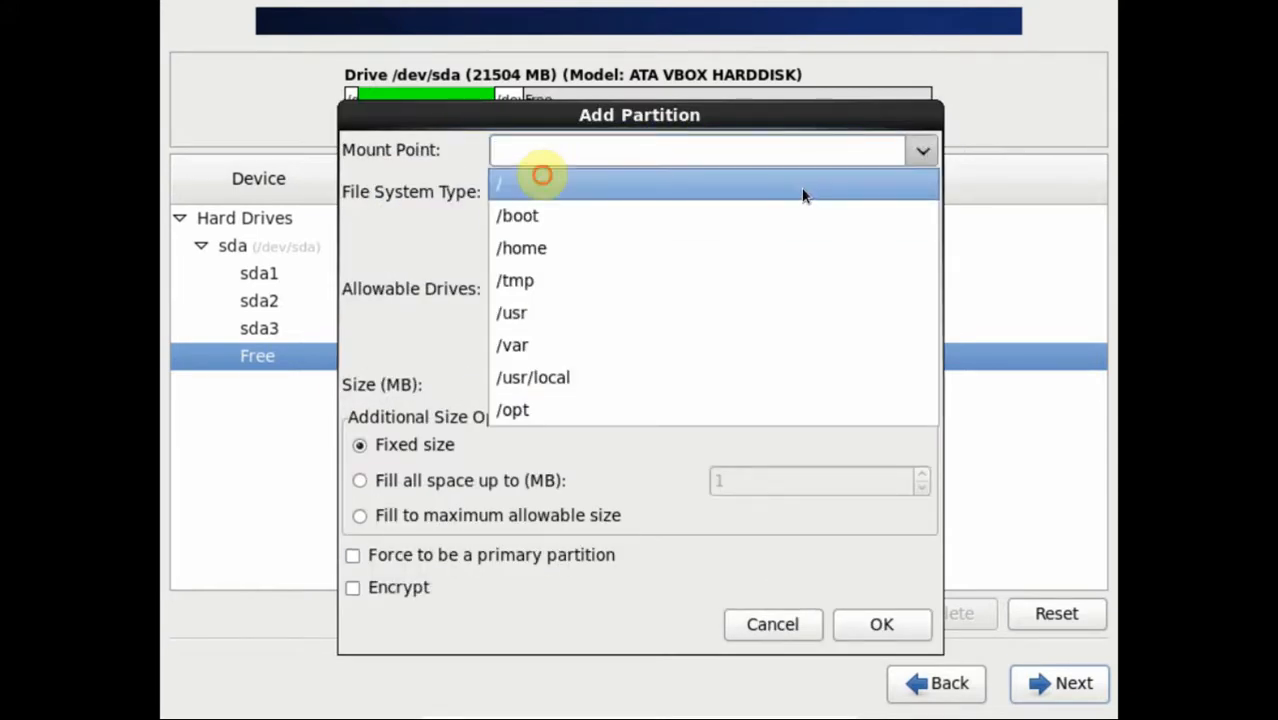
left_click(804, 190)
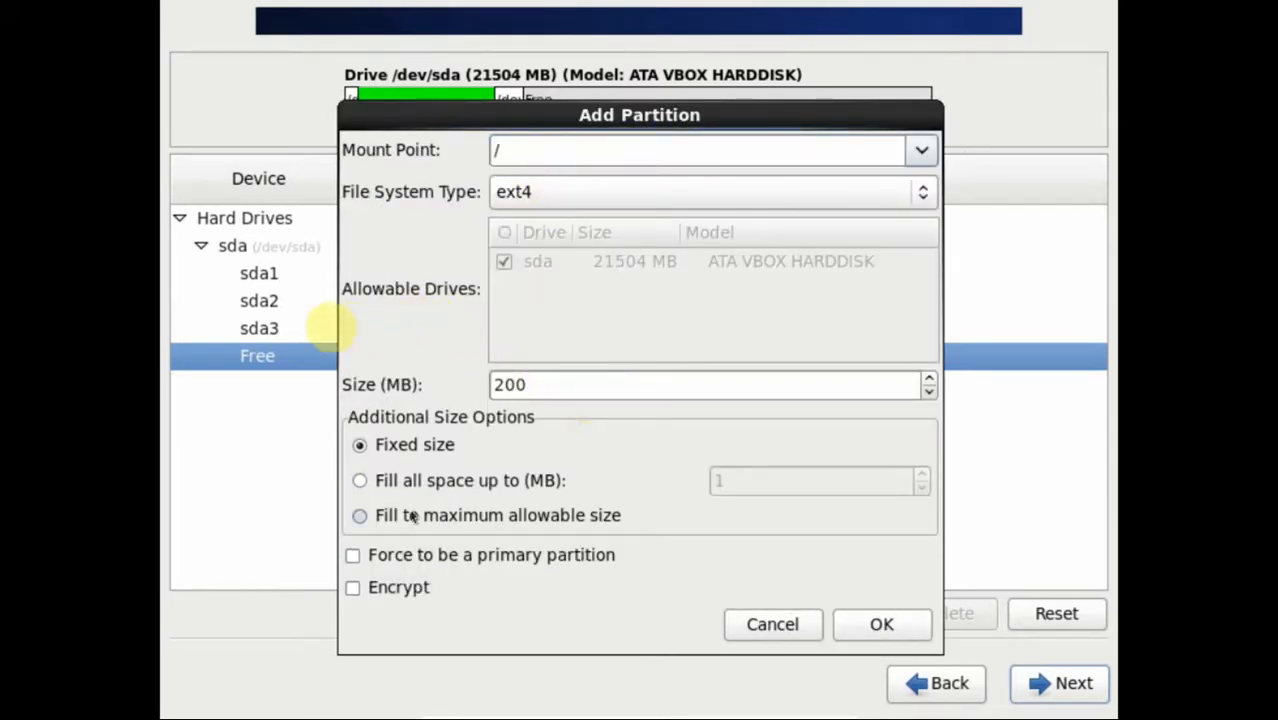
left_click(373, 512)
Step: Add the root partition and review the sda1, sda2, sda3 and sda5 entries
left_click(881, 624)
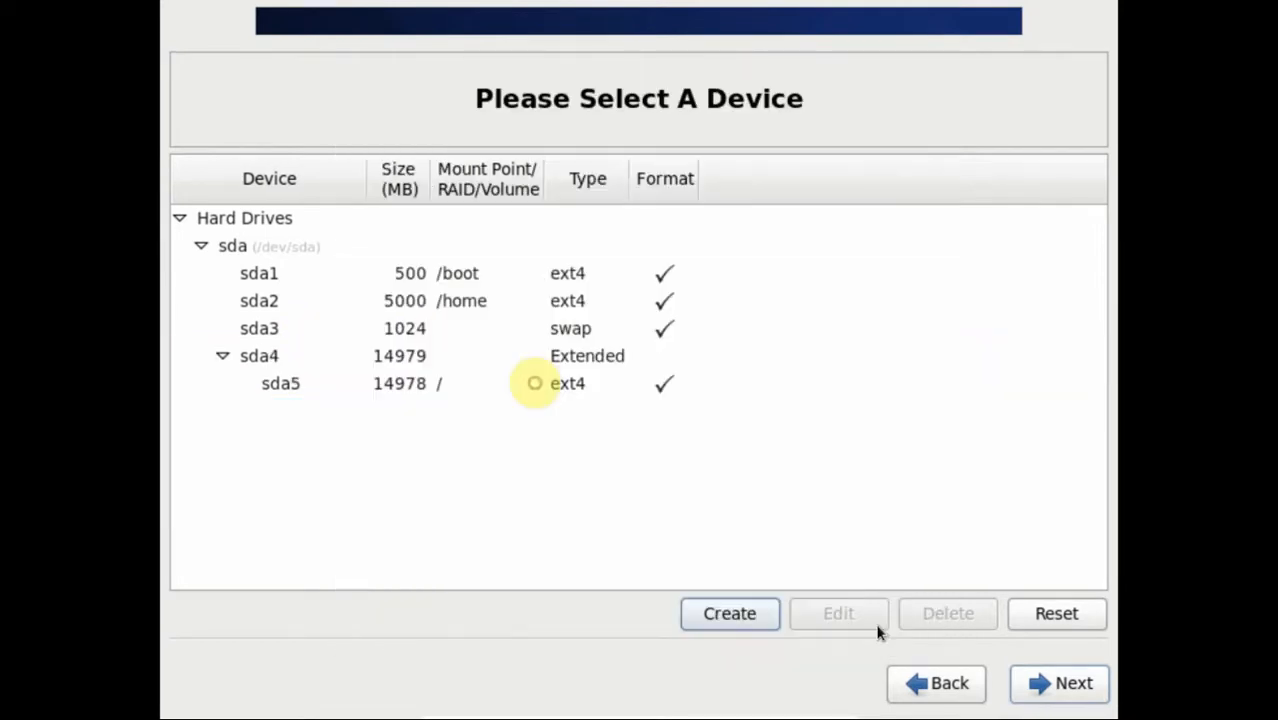
left_click(446, 274)
left_click(449, 304)
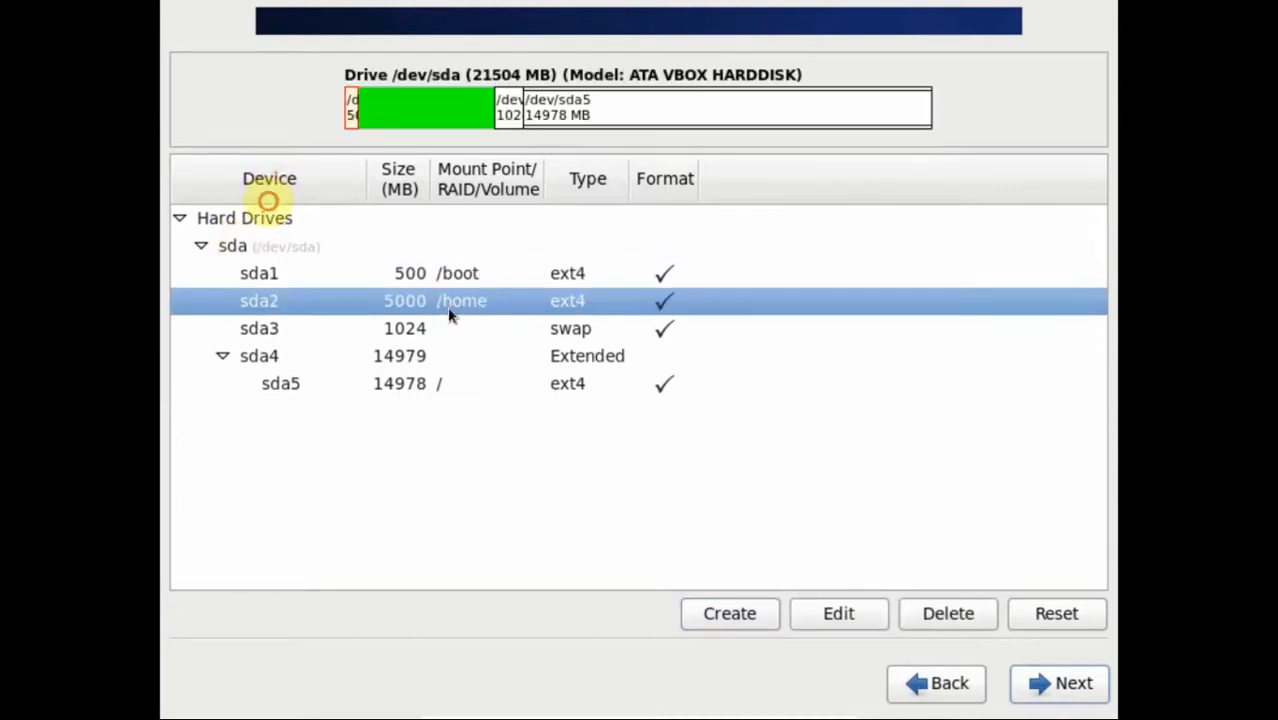
left_click(427, 386)
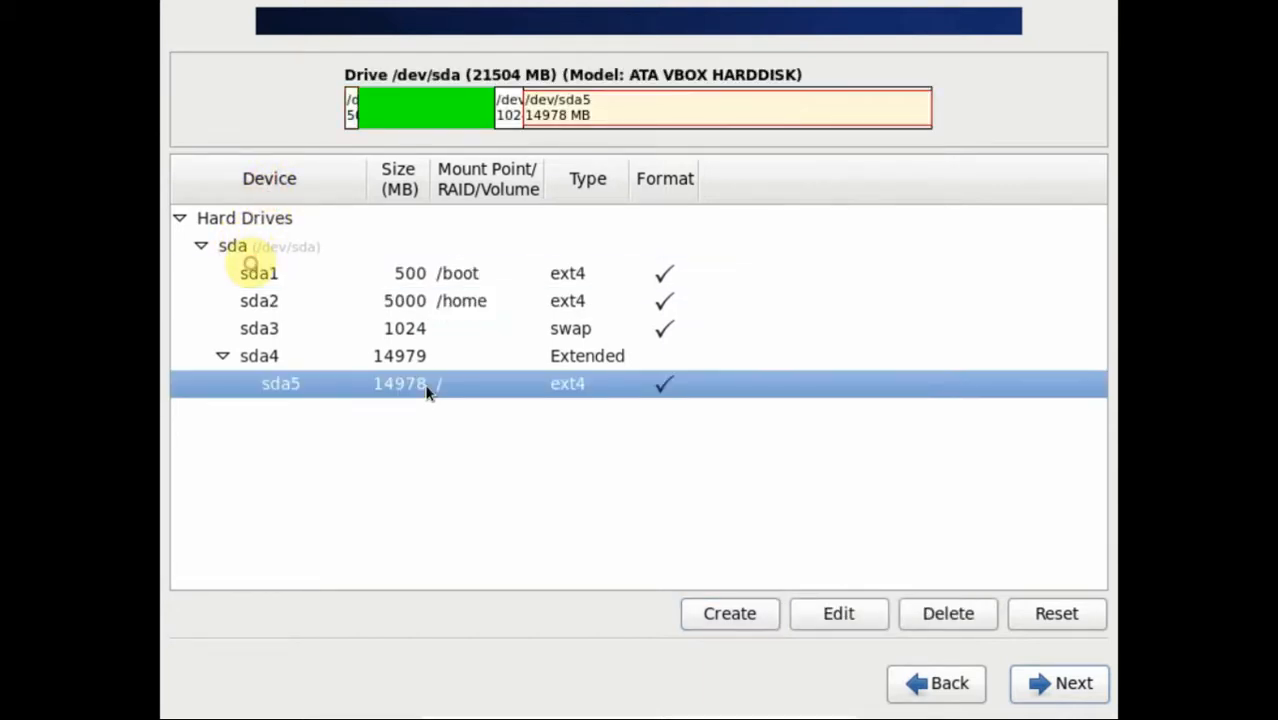
left_click(427, 333)
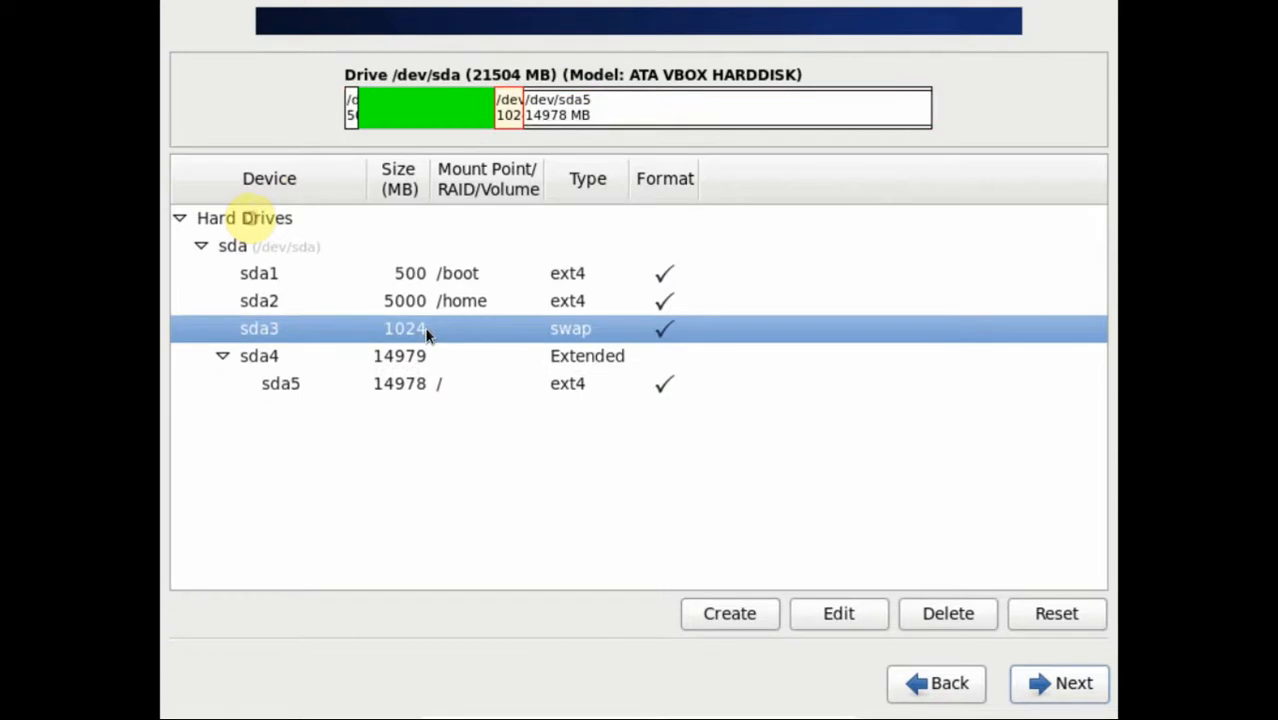
left_click(416, 389)
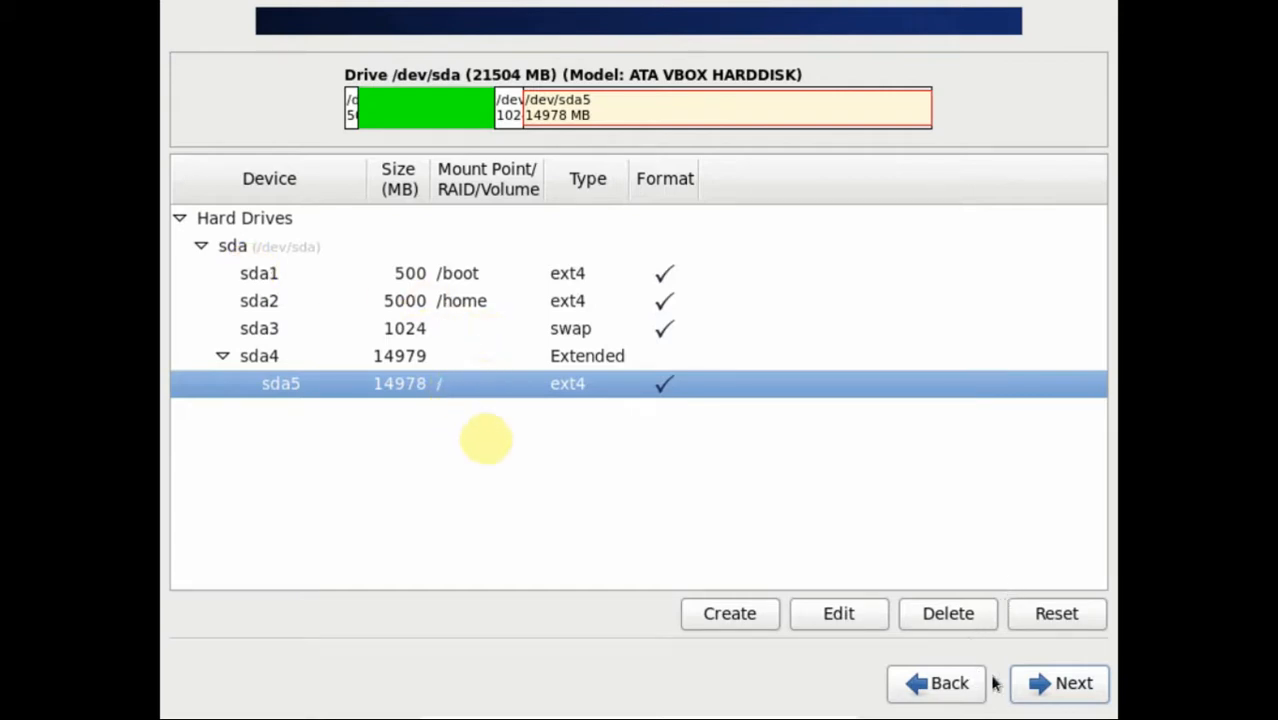
Step: Accept formatting the existing partition table and write the layout to disk
left_click(1048, 690)
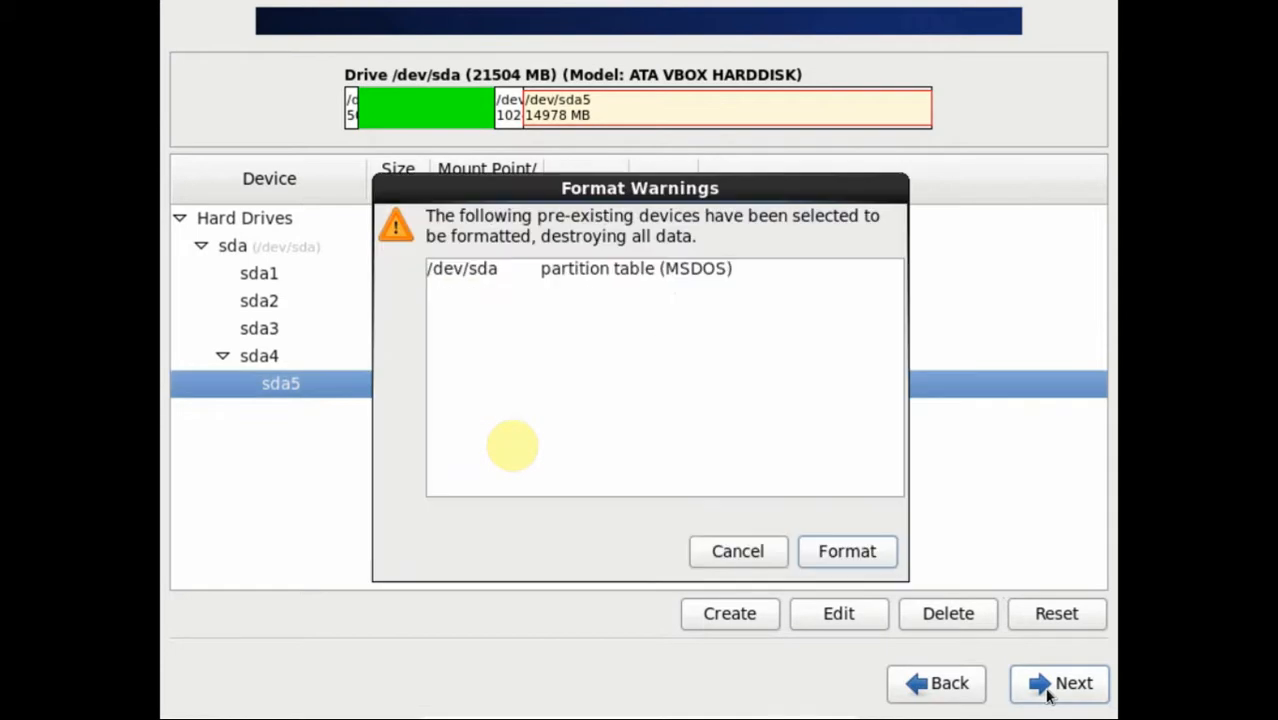
left_click(820, 557)
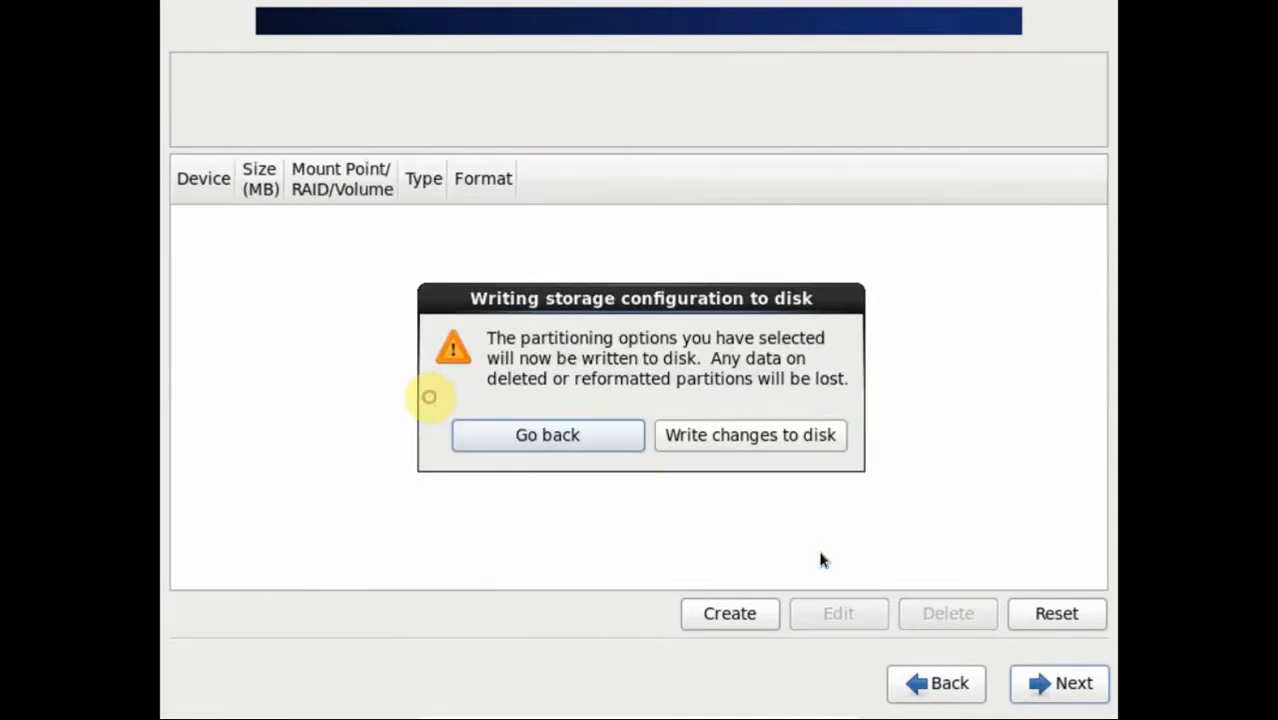
left_click(743, 436)
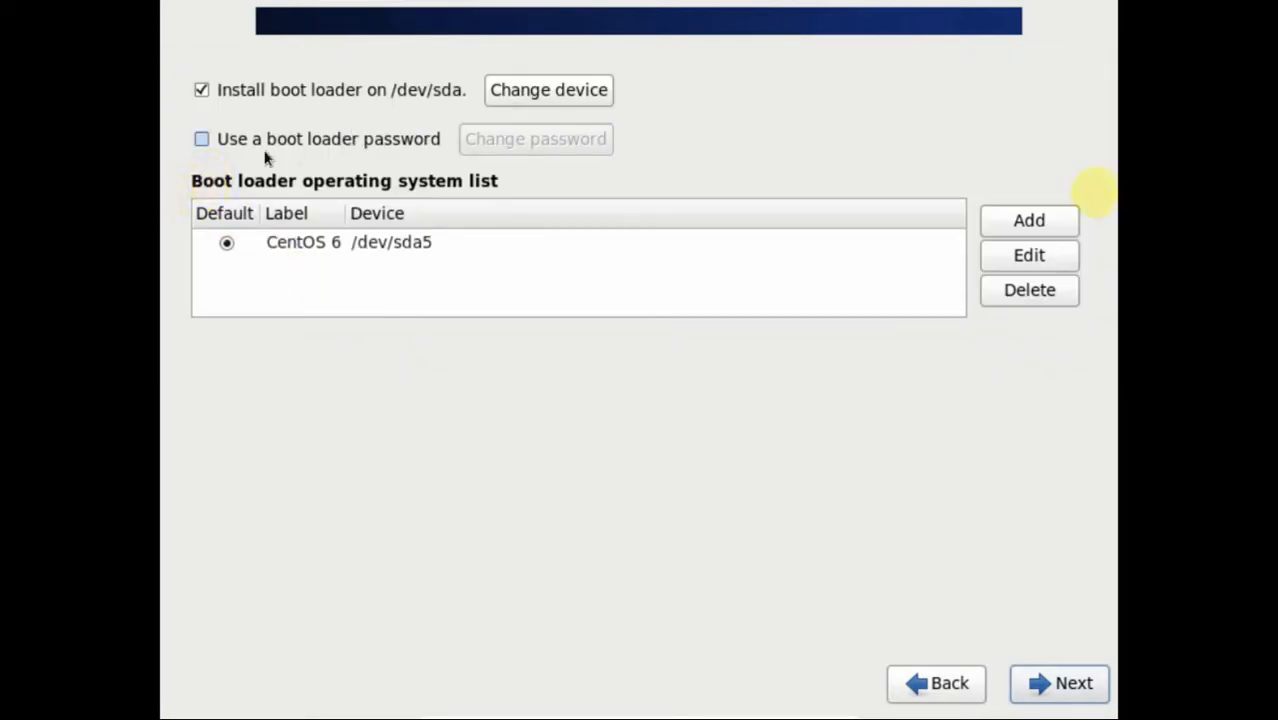
Step: Turn on boot loader password protection and enter and confirm the password
left_click(200, 140)
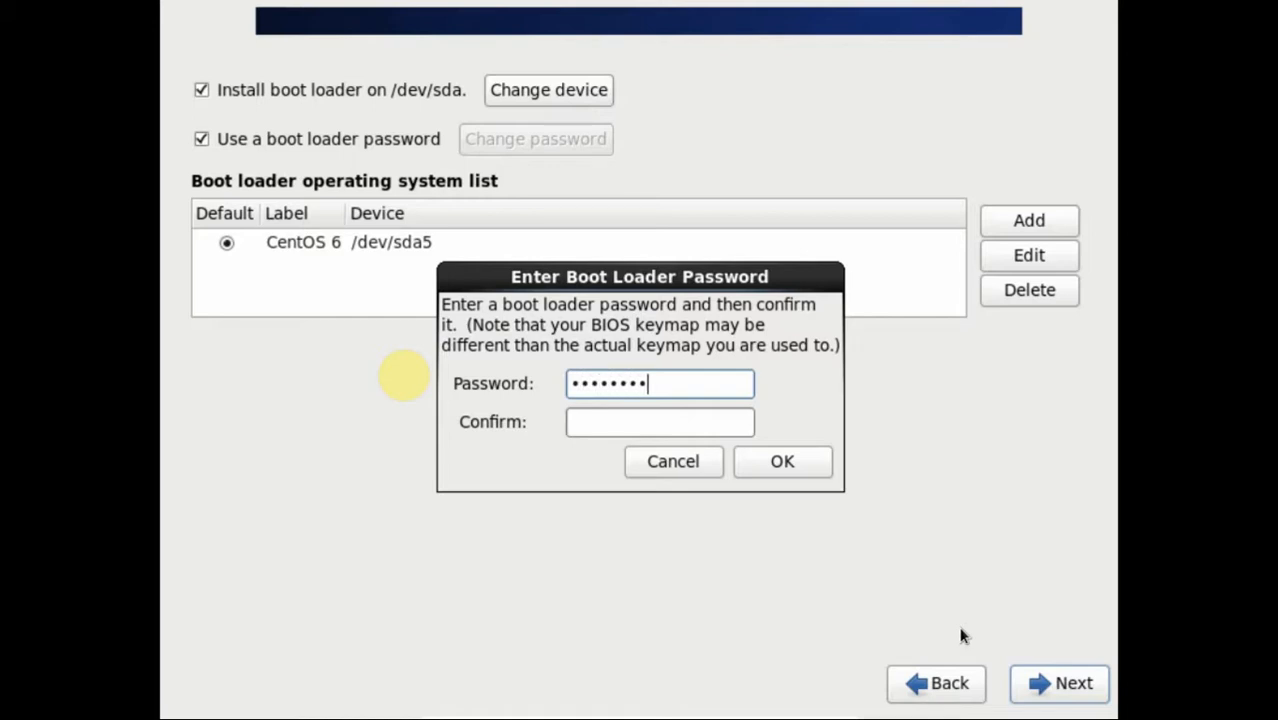
key("Tab")
type("•")
key("Tab")
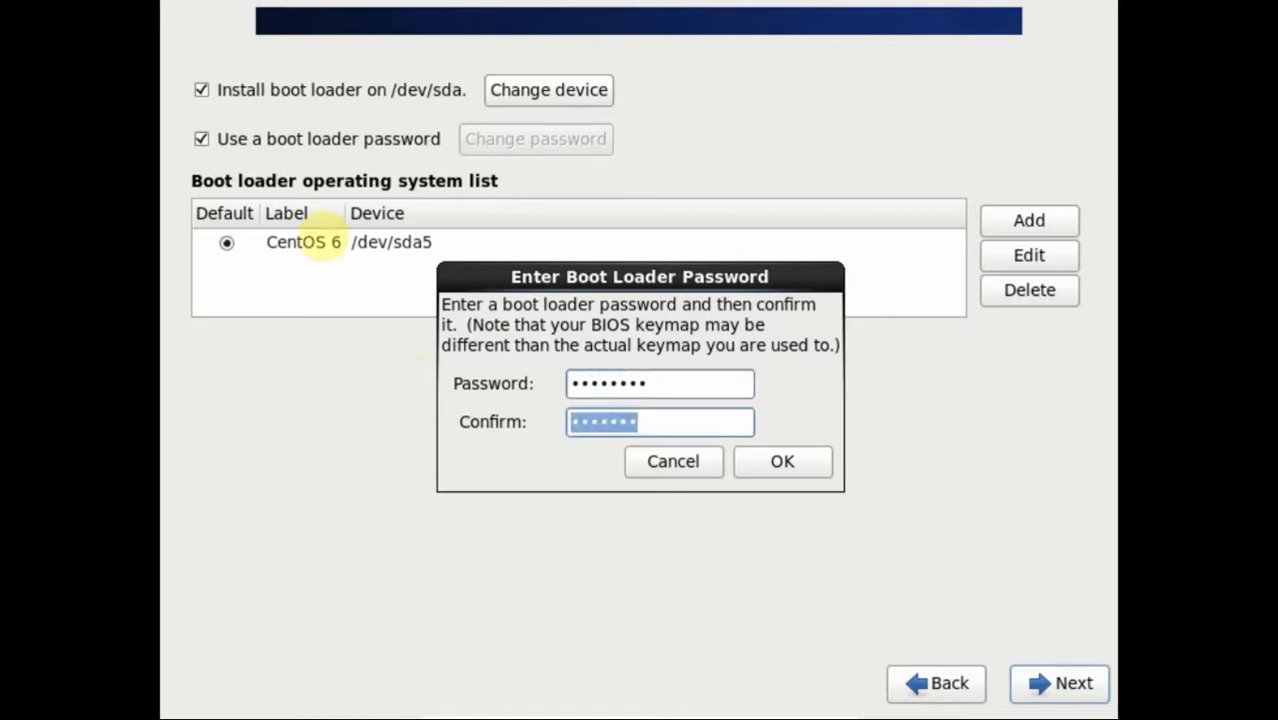
type("•")
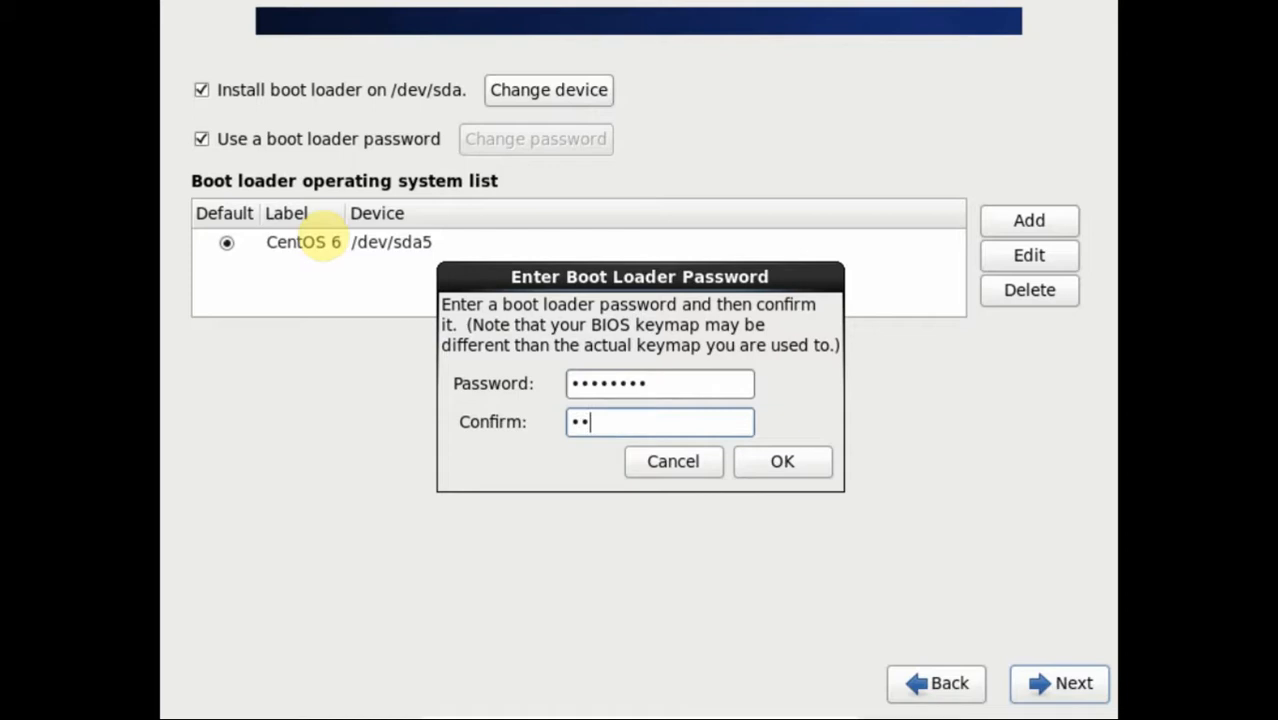
type("*****")
left_click(800, 465)
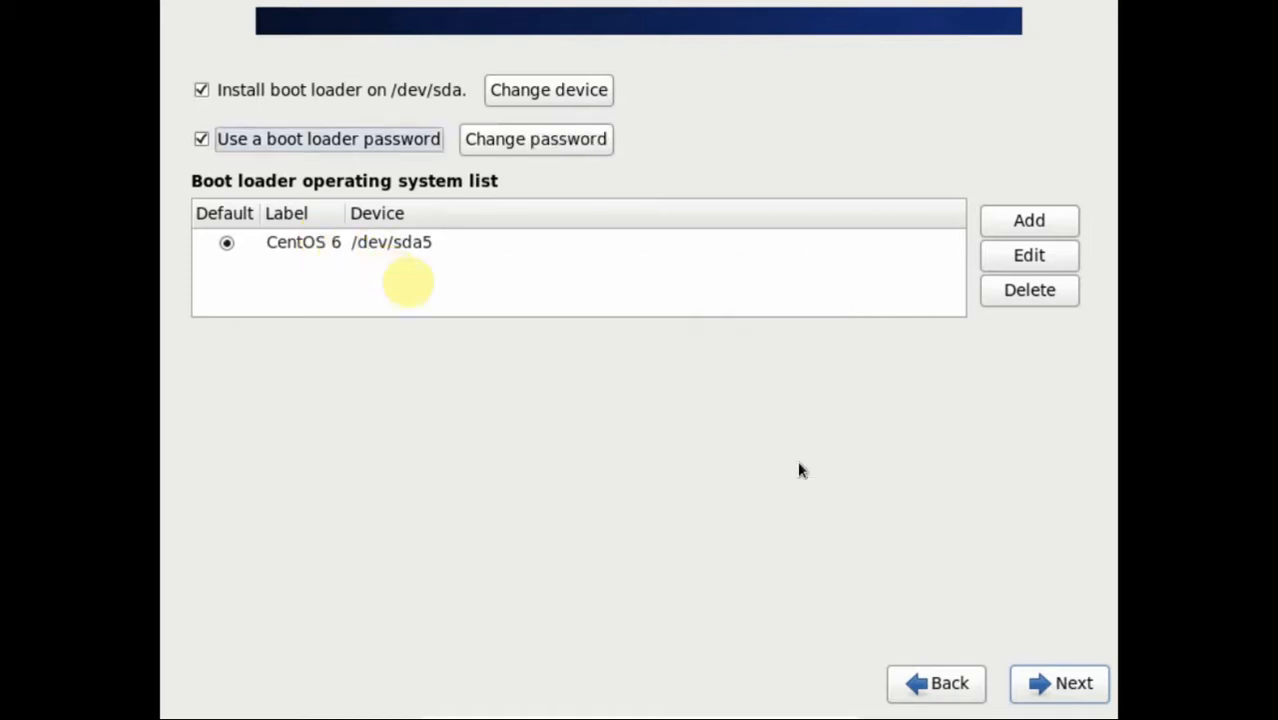
Step: Choose the Basic Server software set and start the installation
left_click(1065, 697)
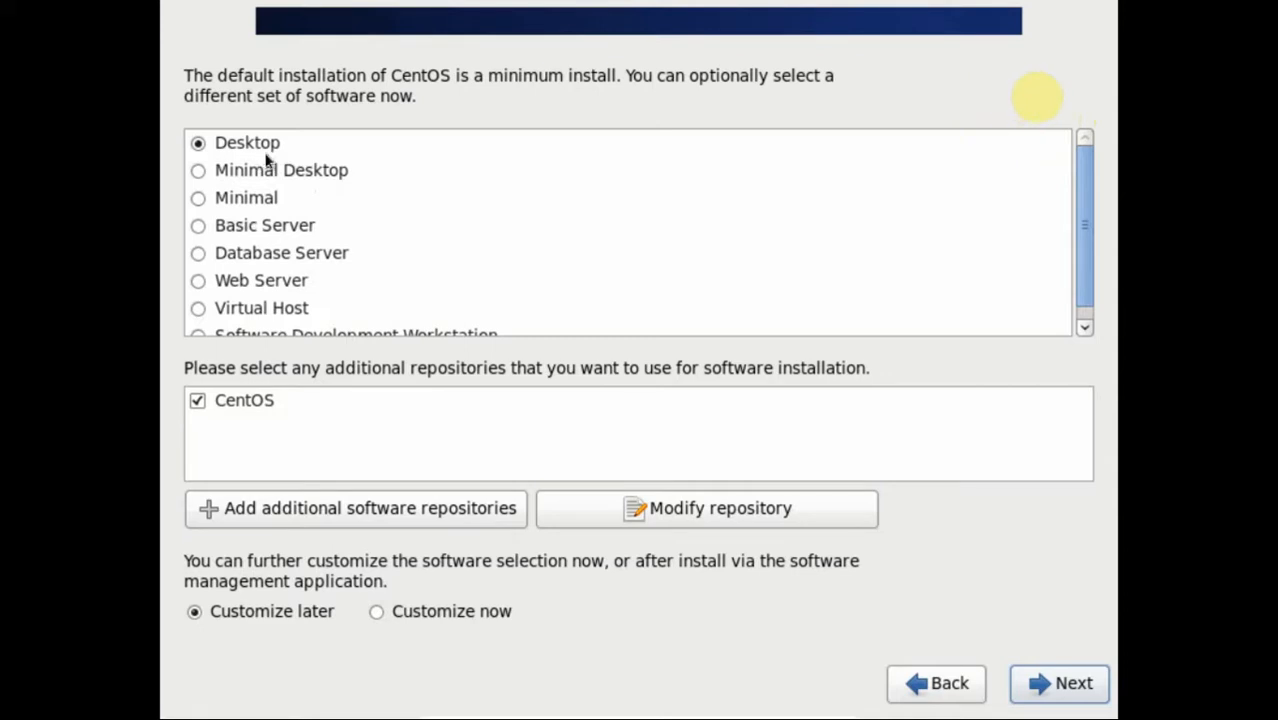
left_click(199, 227)
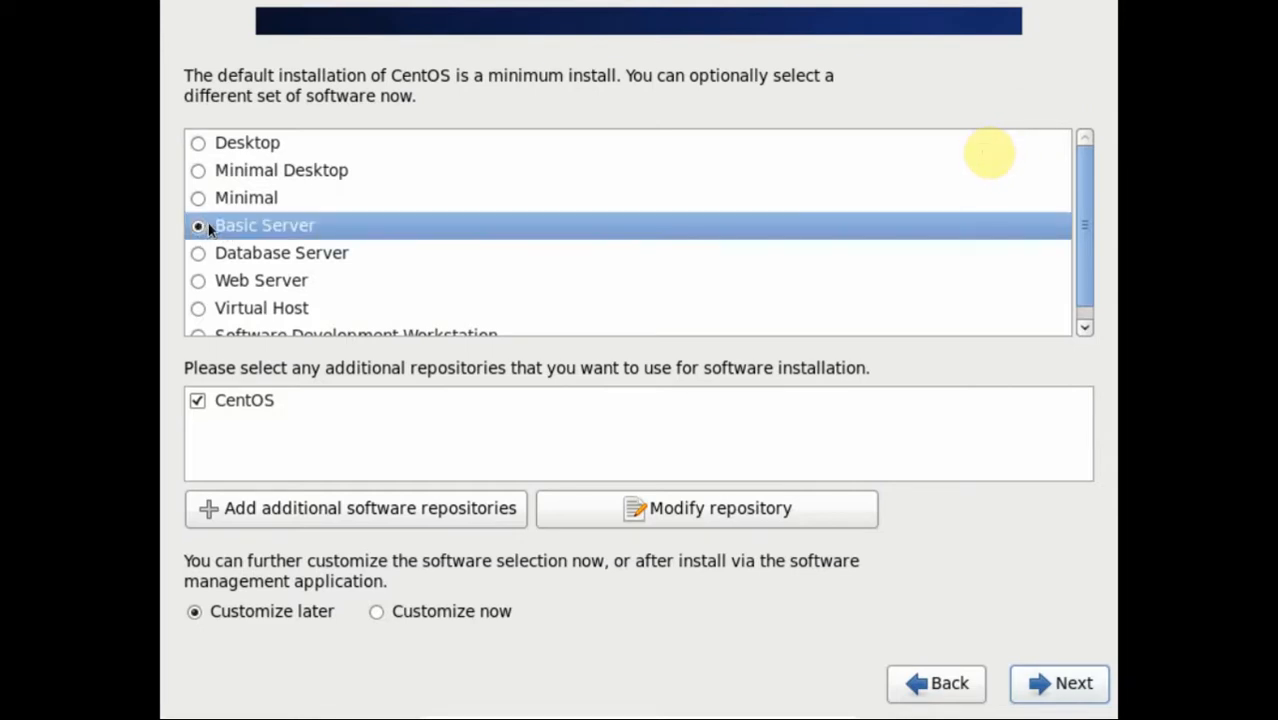
left_click(199, 255)
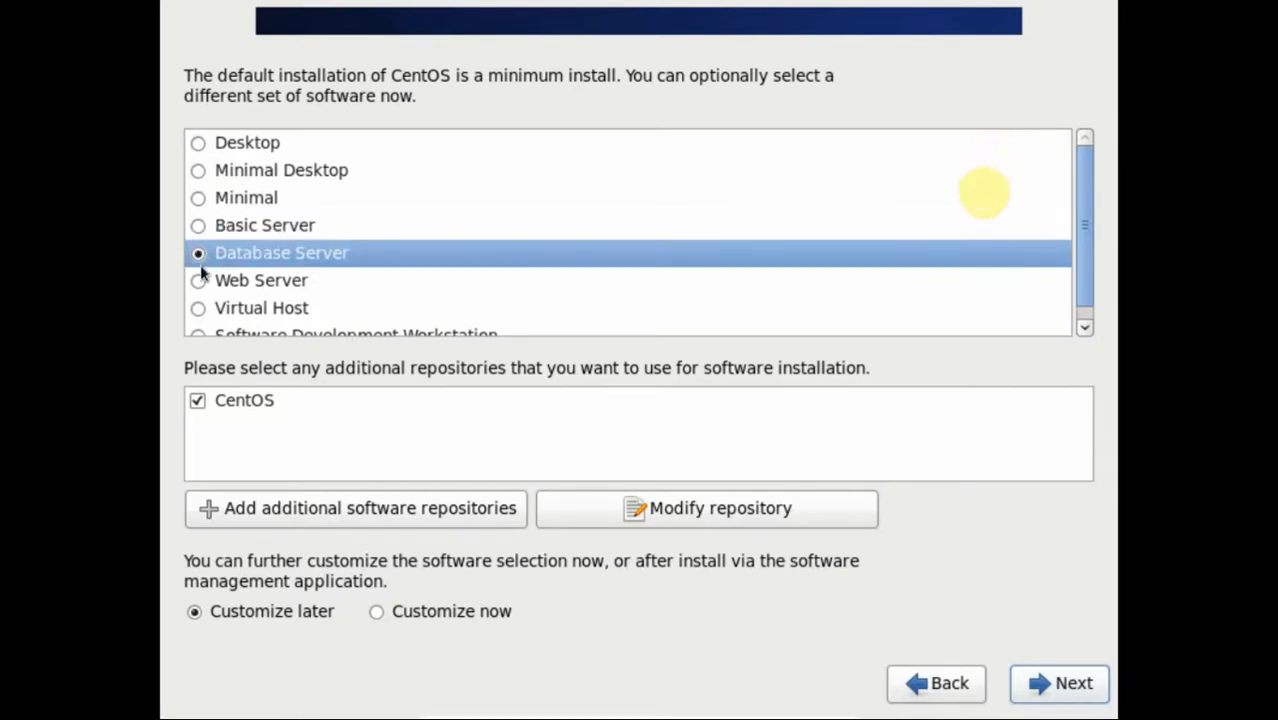
left_click(199, 282)
left_click(199, 310)
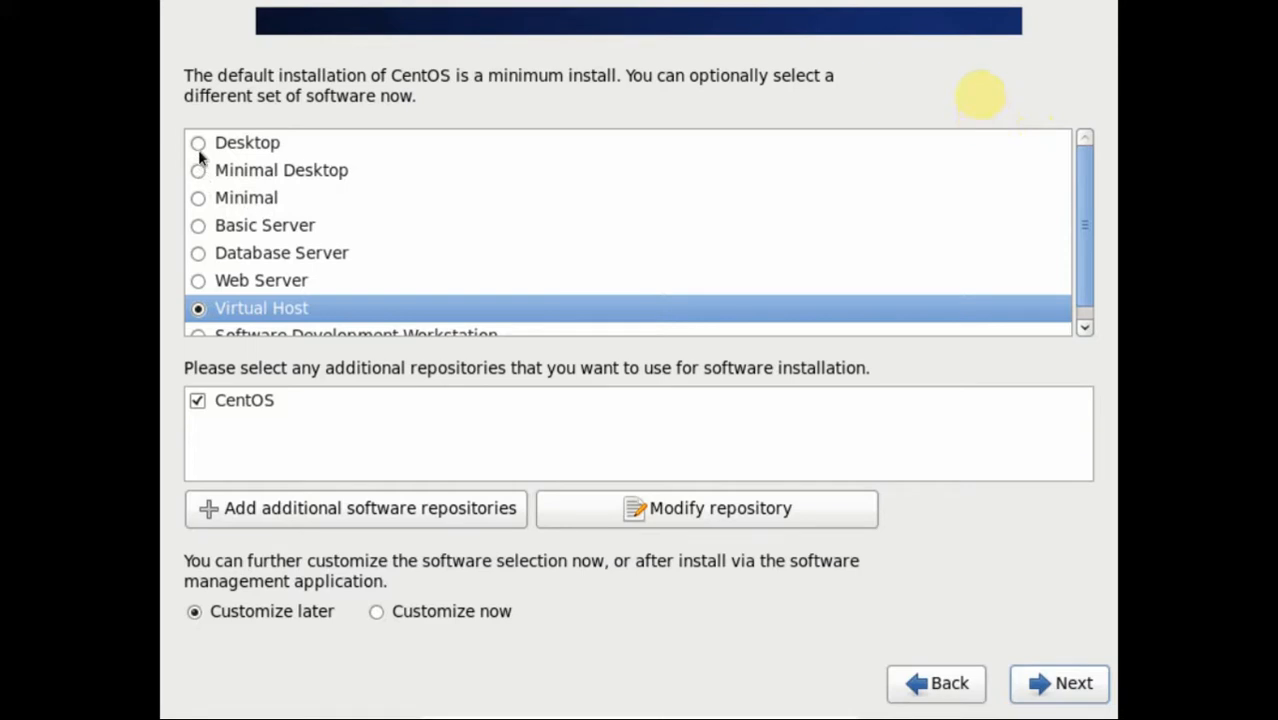
left_click(199, 227)
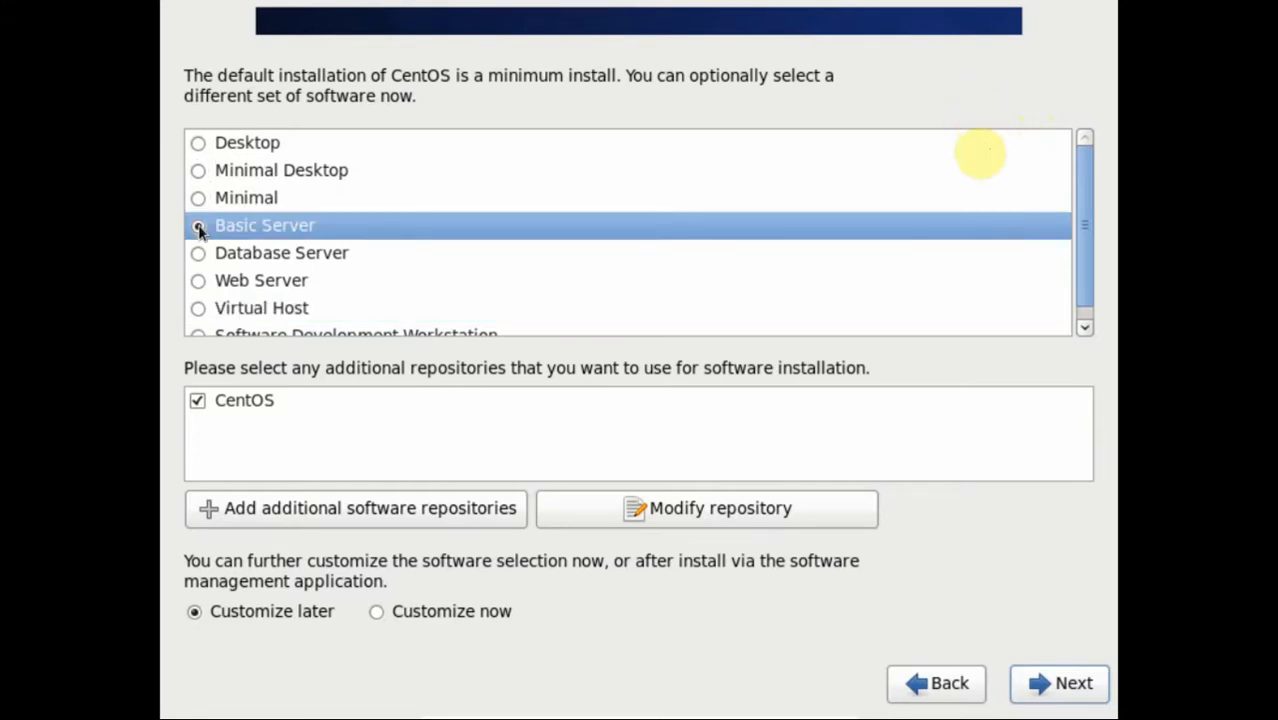
left_click(1040, 682)
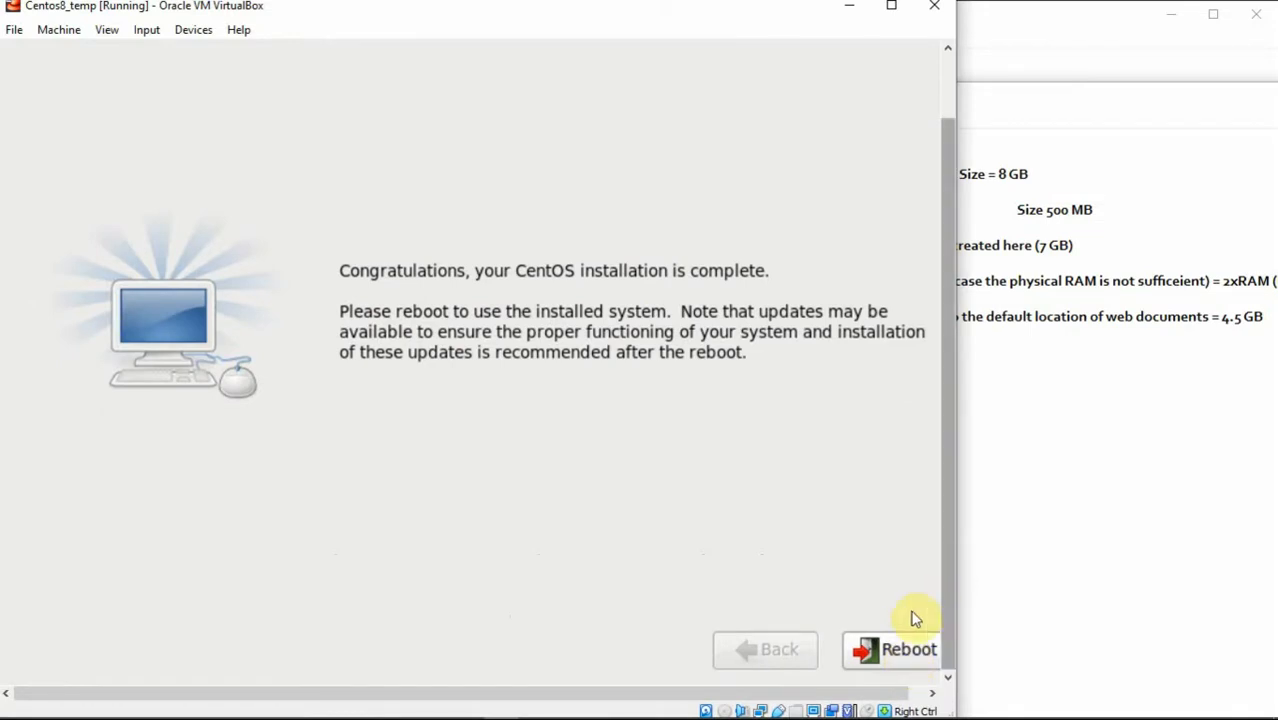
Step: Reboot into the installed system, stop at the GRUB menu, and close the VM window
left_click(907, 648)
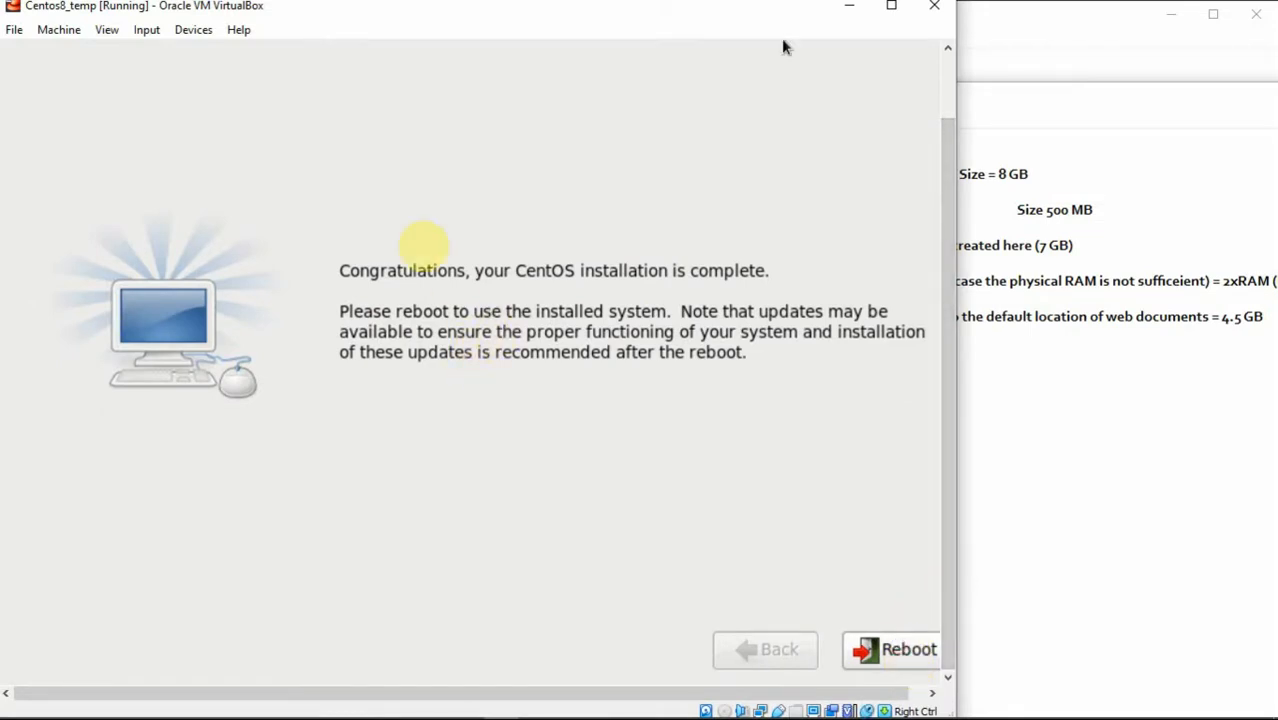
left_click(897, 651)
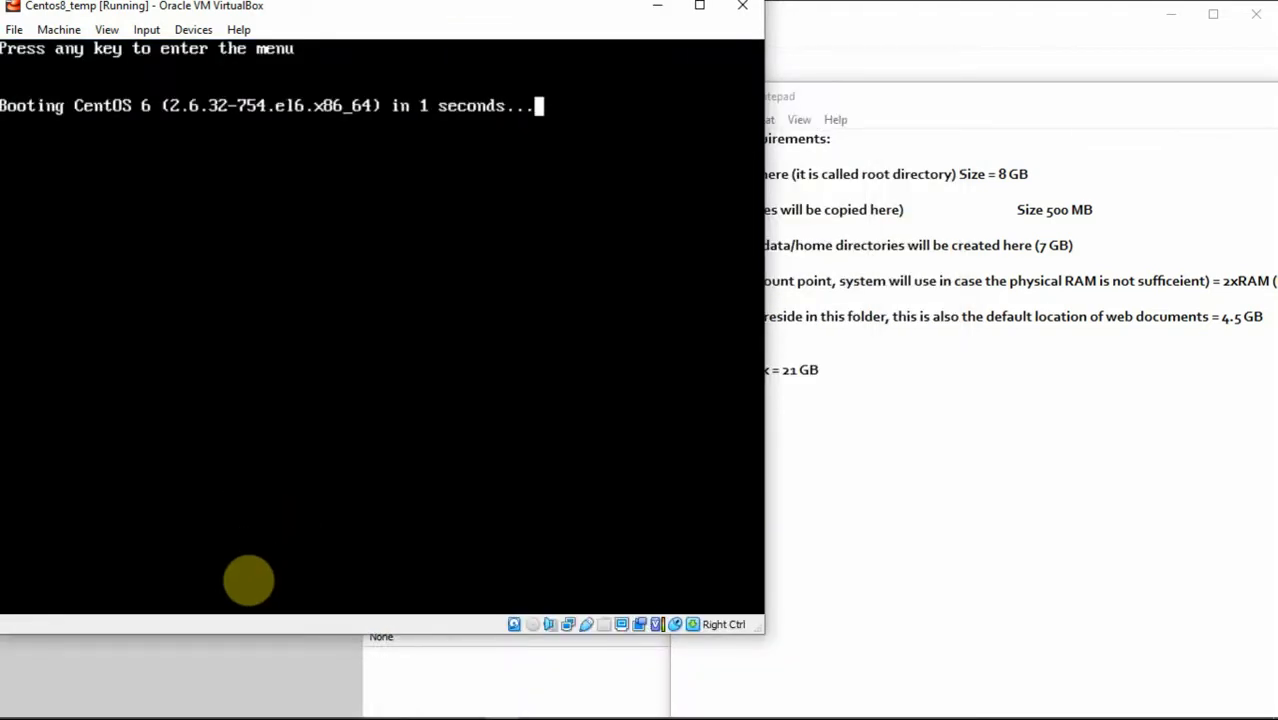
key("Return")
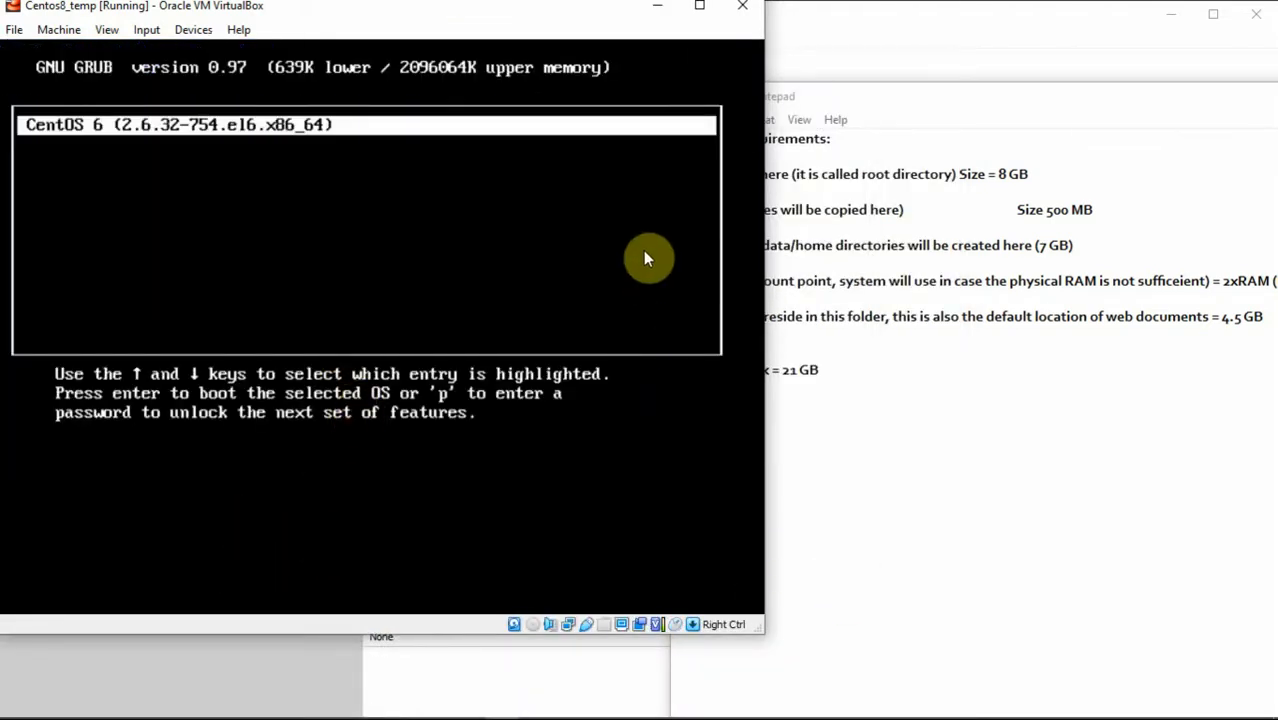
left_click(742, 6)
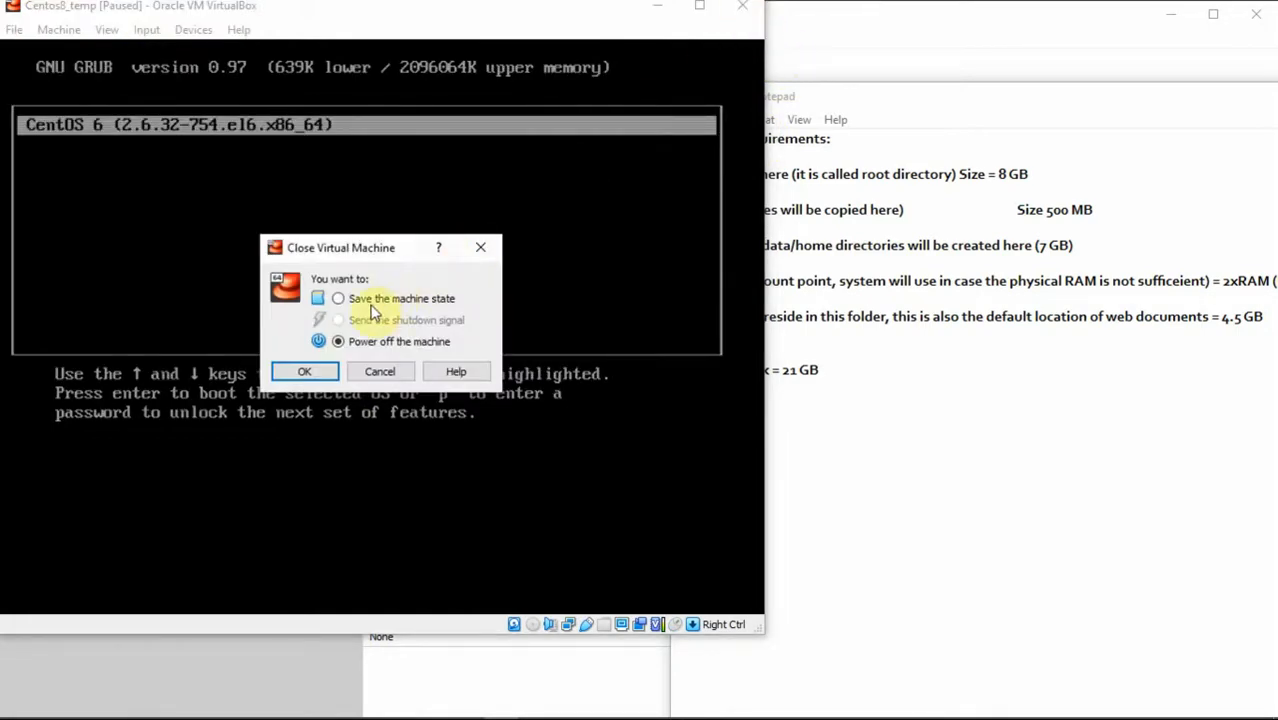
Step: Power off the VM, set its pointing device to USB Multi-Touch Tablet, and maximize the Manager
left_click(304, 371)
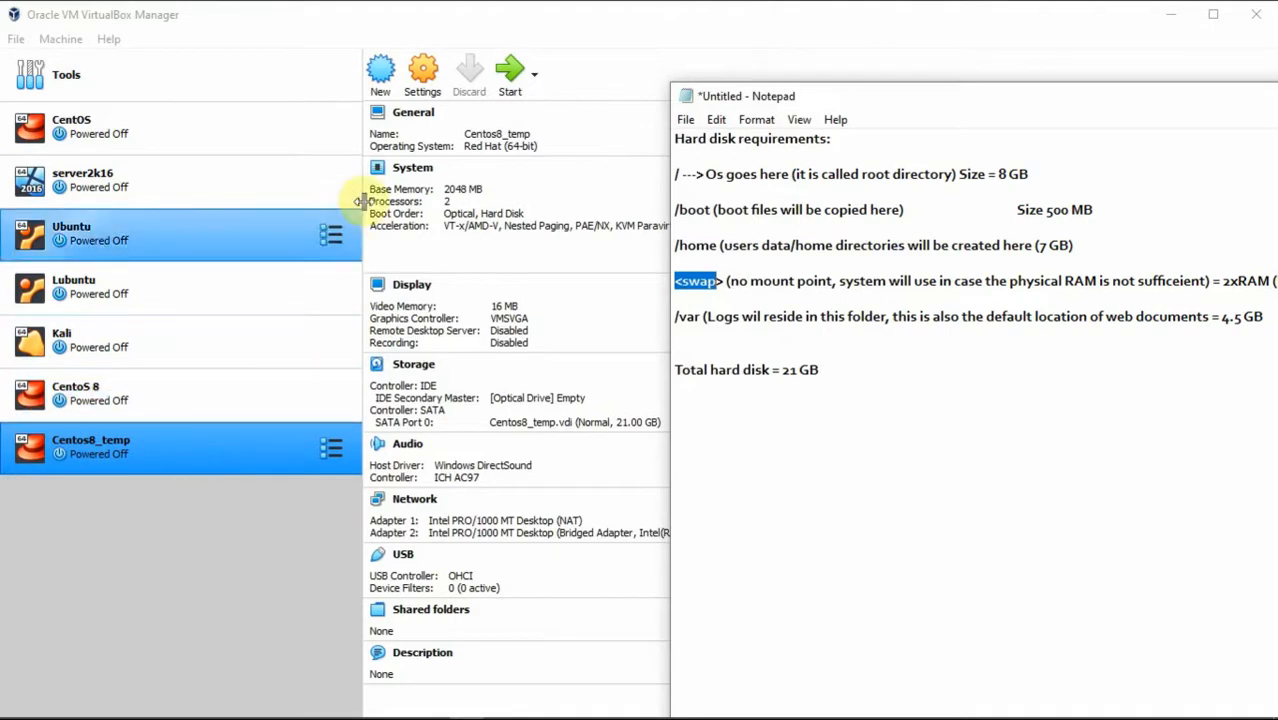
left_click(421, 86)
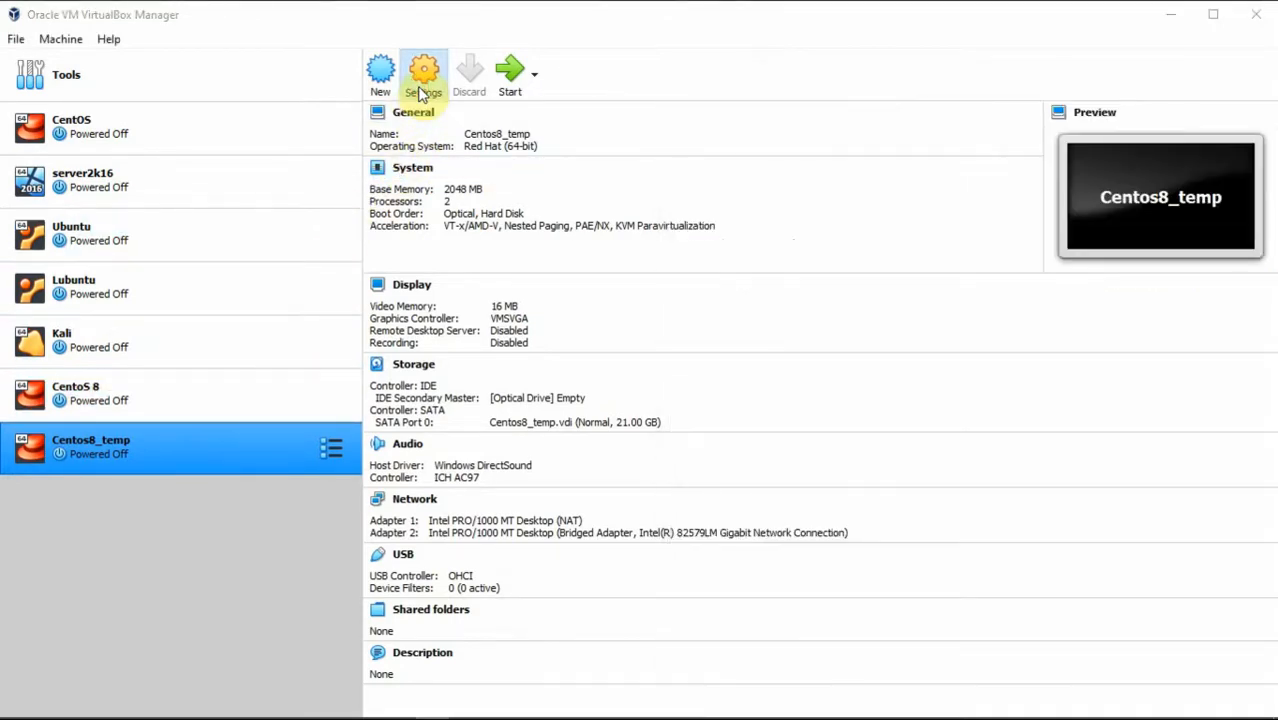
left_click(409, 200)
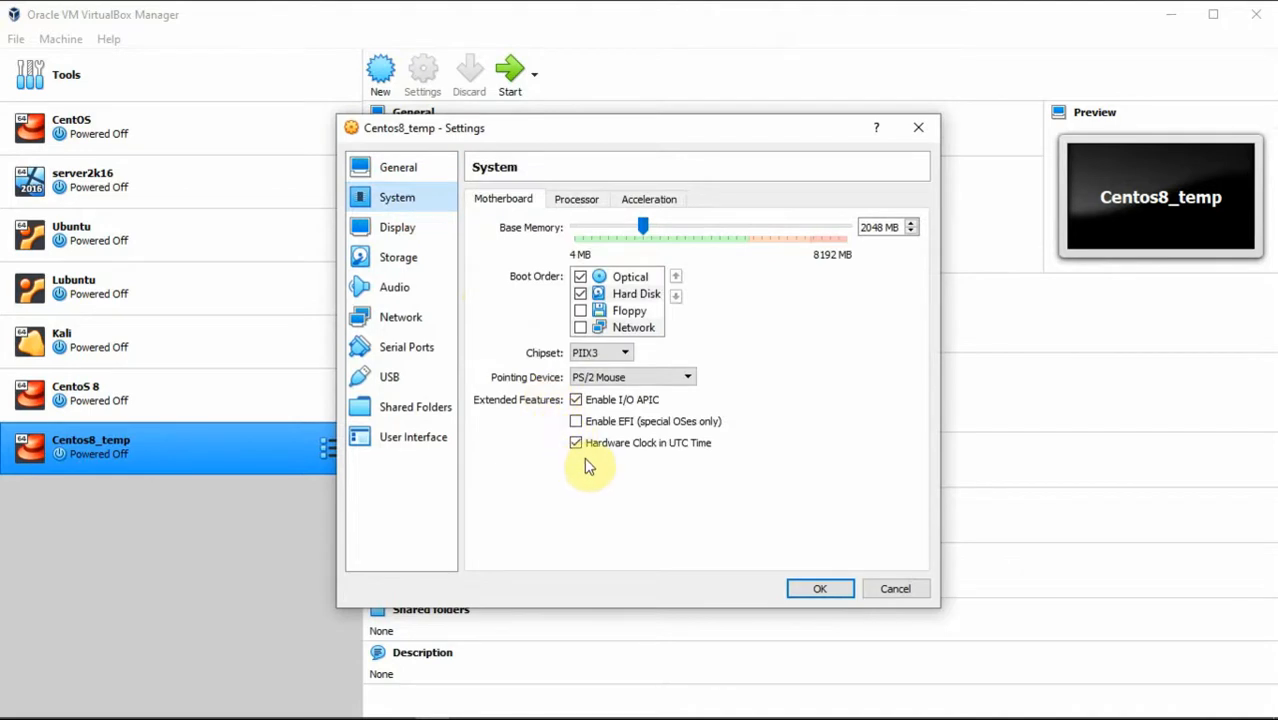
left_click(644, 376)
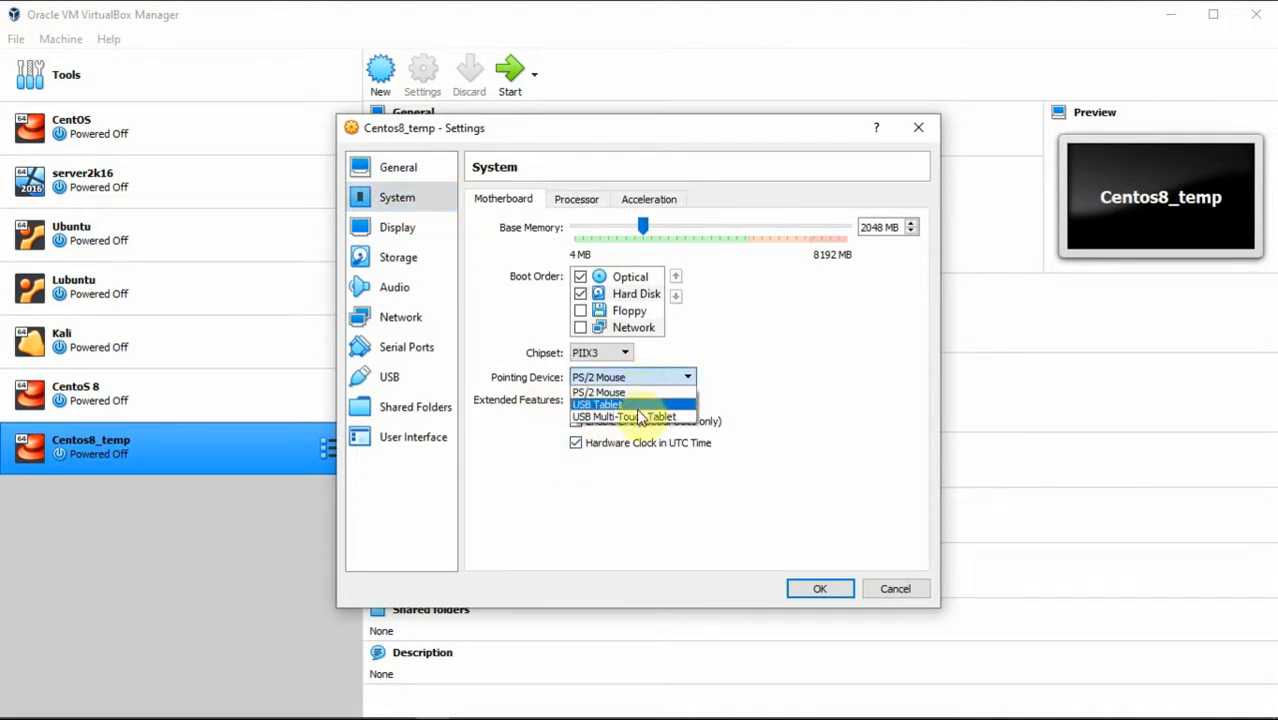
left_click(641, 418)
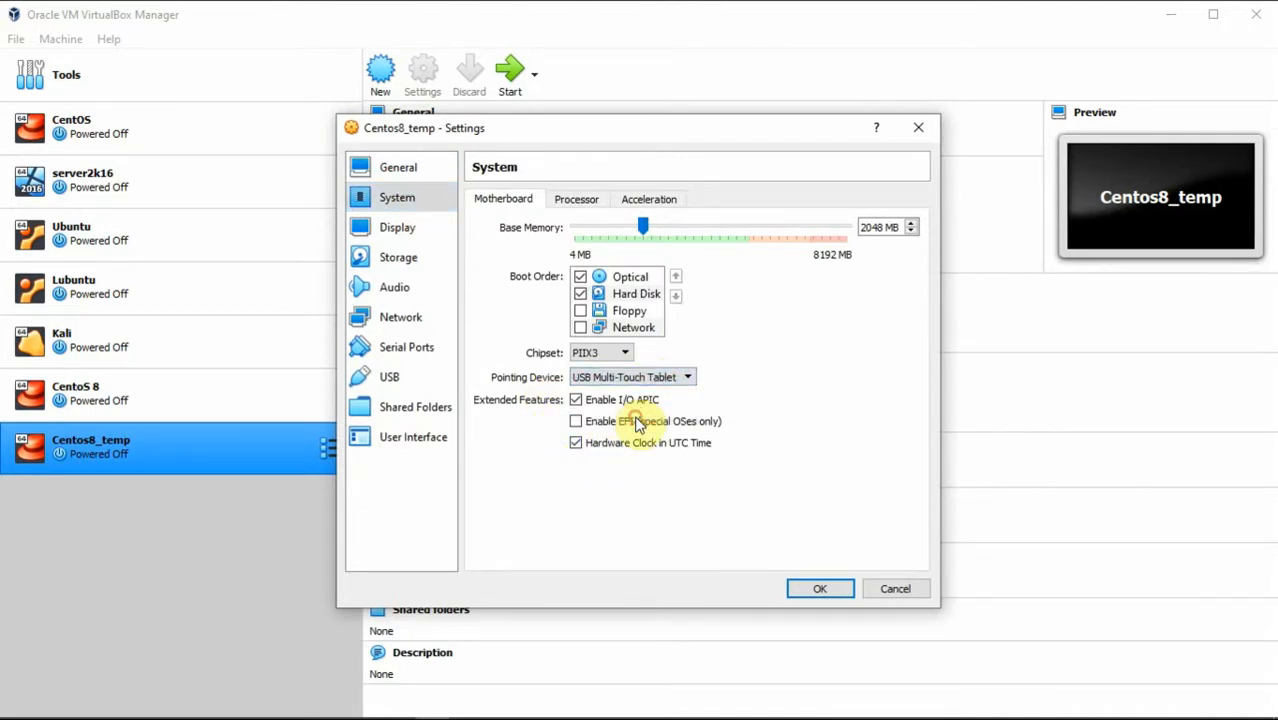
left_click(815, 589)
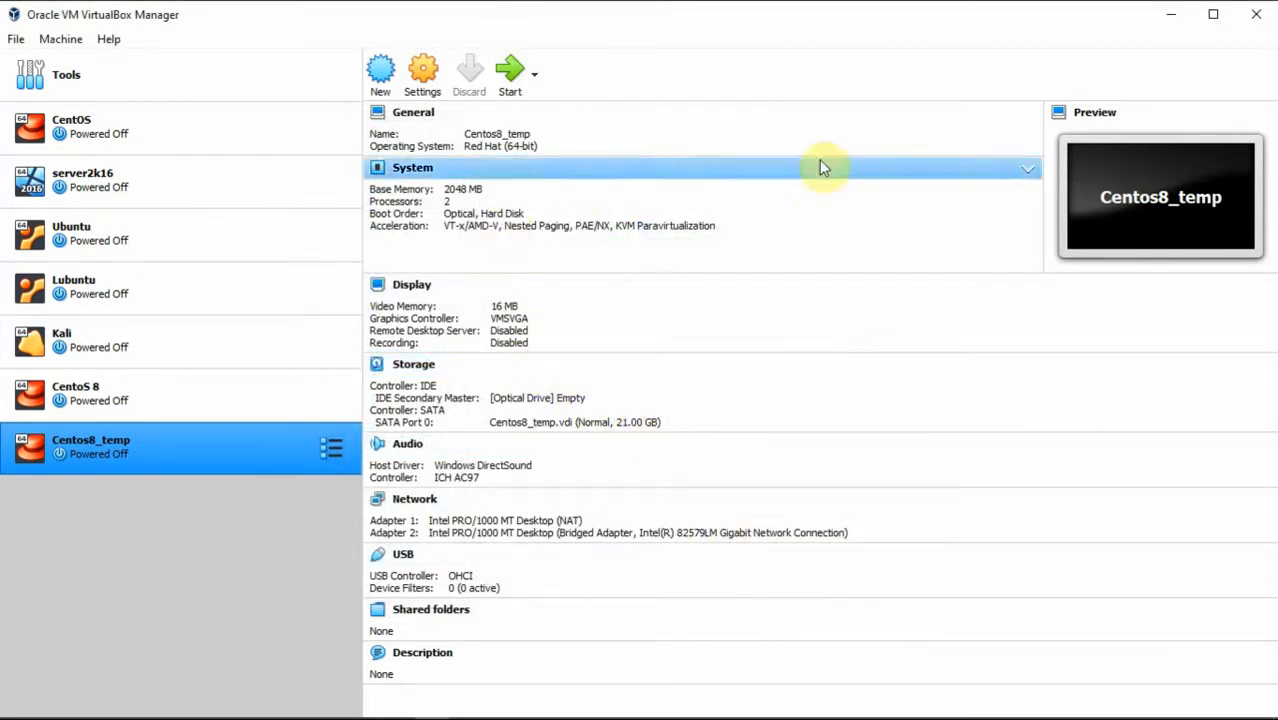
left_click(1213, 14)
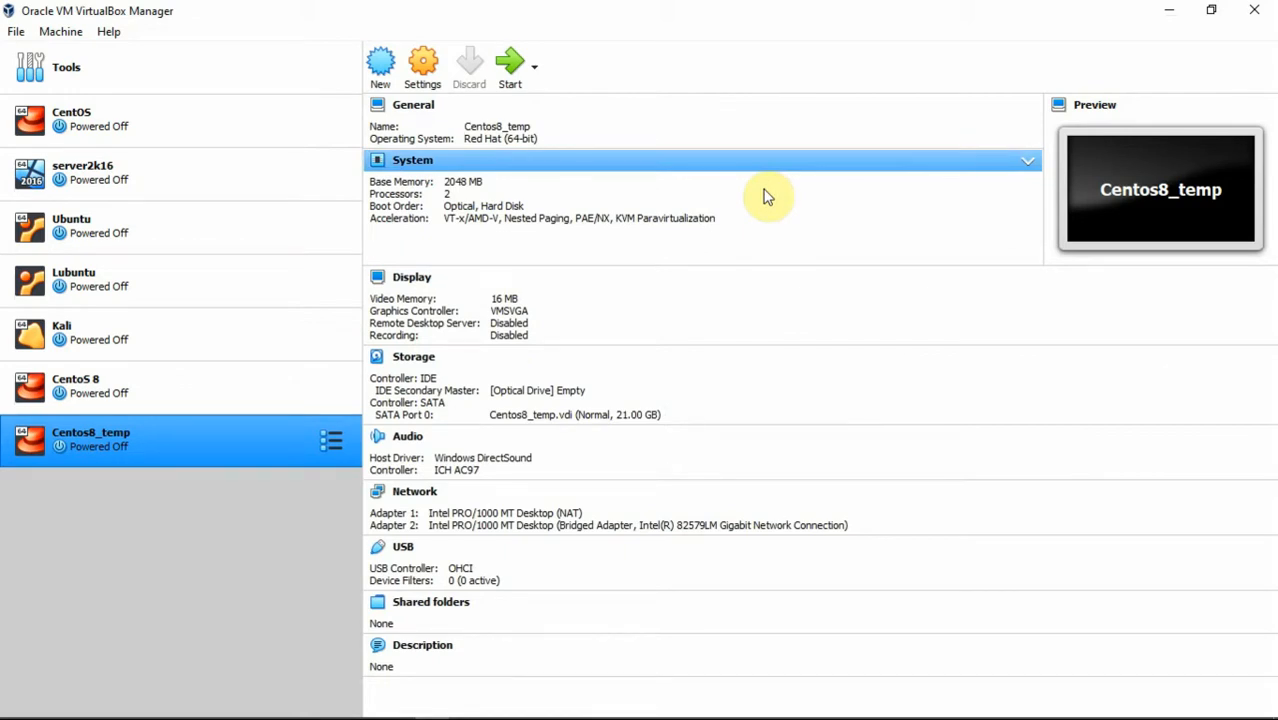
Step: Start Centos8_temp, switch briefly to full-screen view, then return to a window while it boots
mouse_move(1201, 710)
left_click(958, 711)
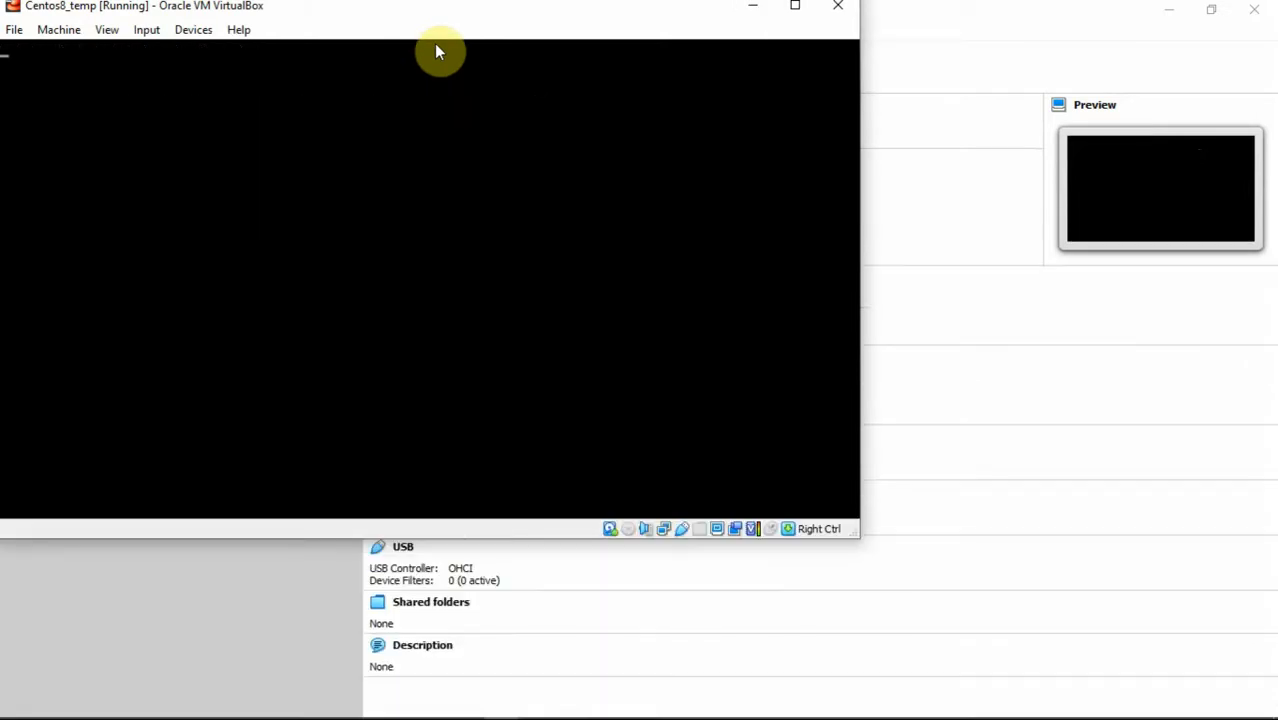
left_click(106, 29)
left_click(143, 51)
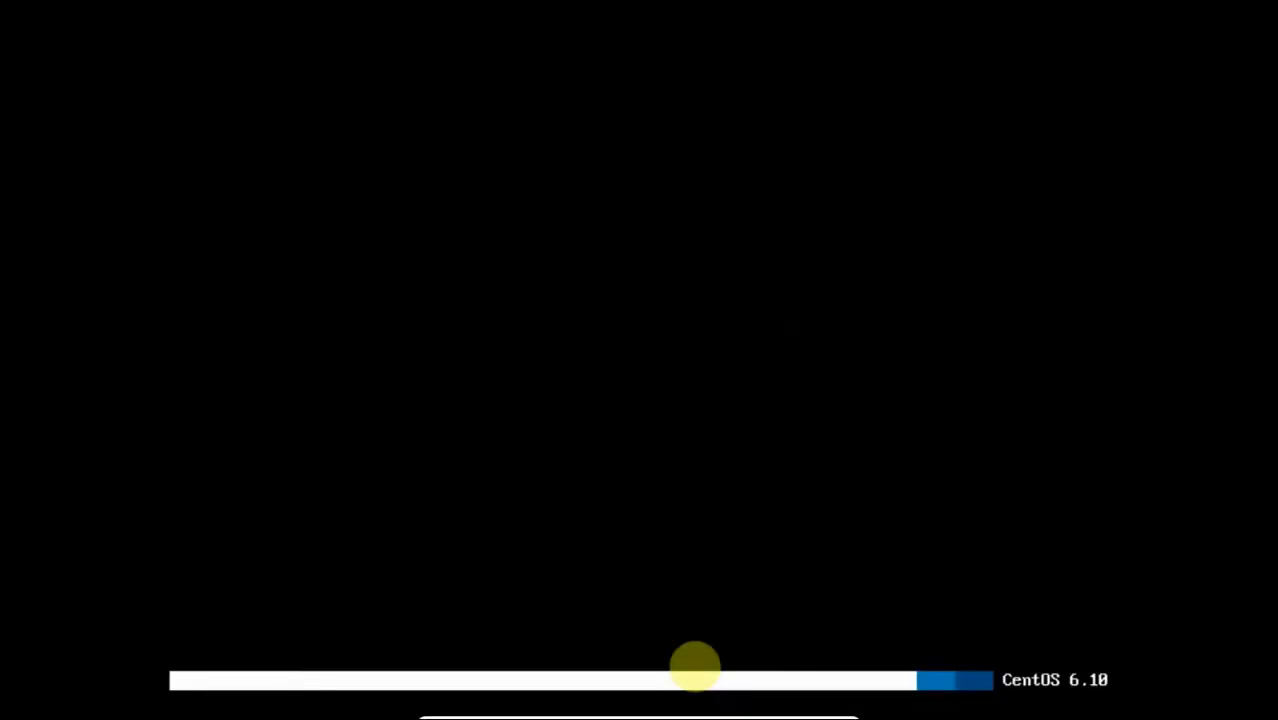
key("ctrl+f")
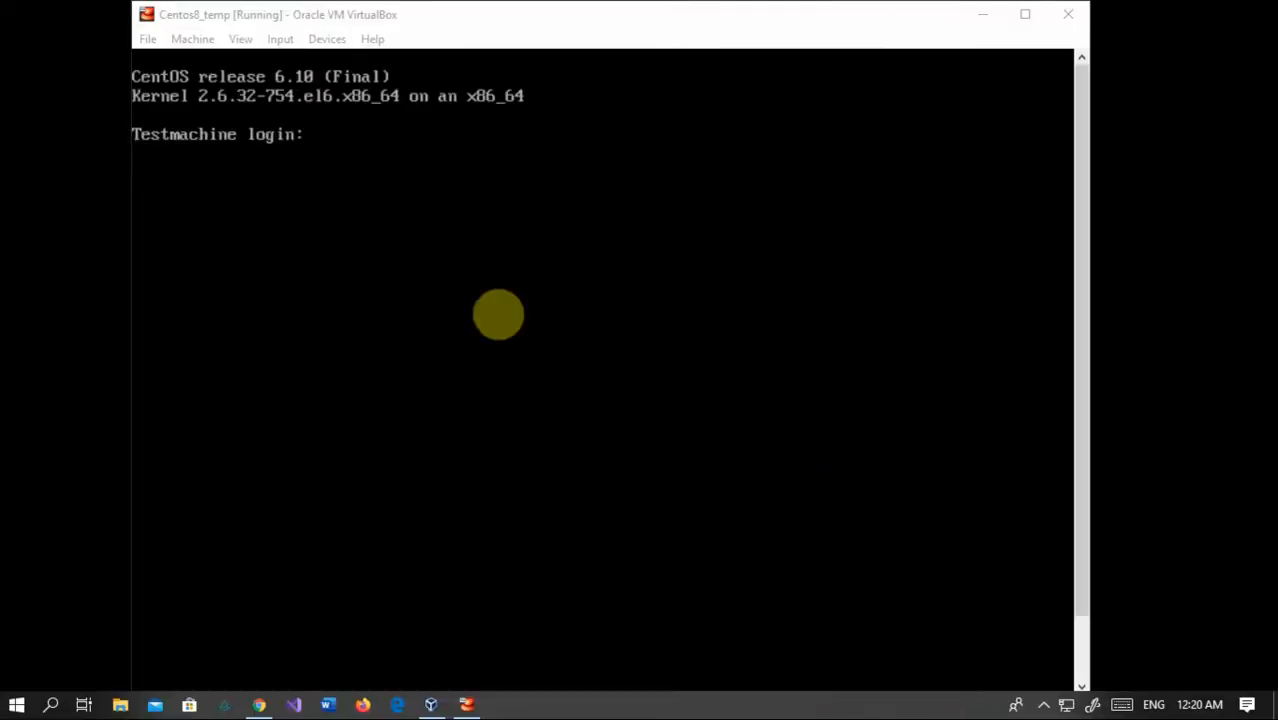
Step: Log in to the CentOS console as root
left_click(580, 268)
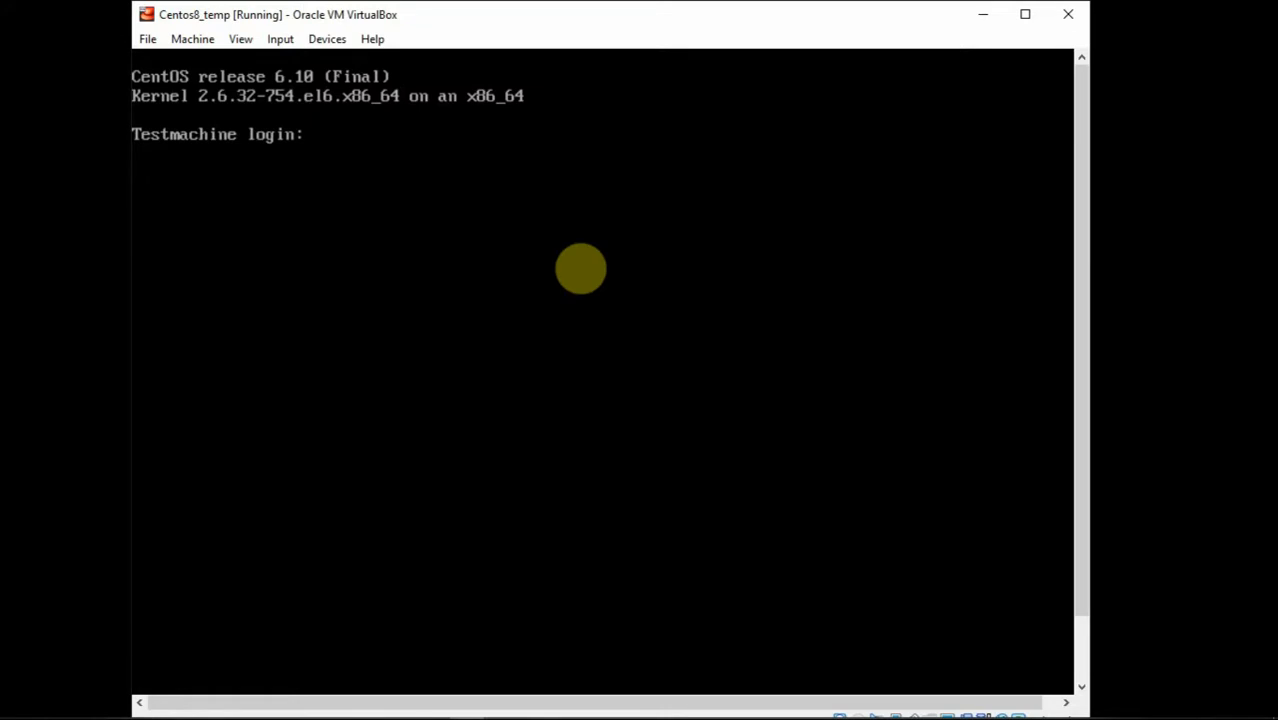
type("root")
key("Return")
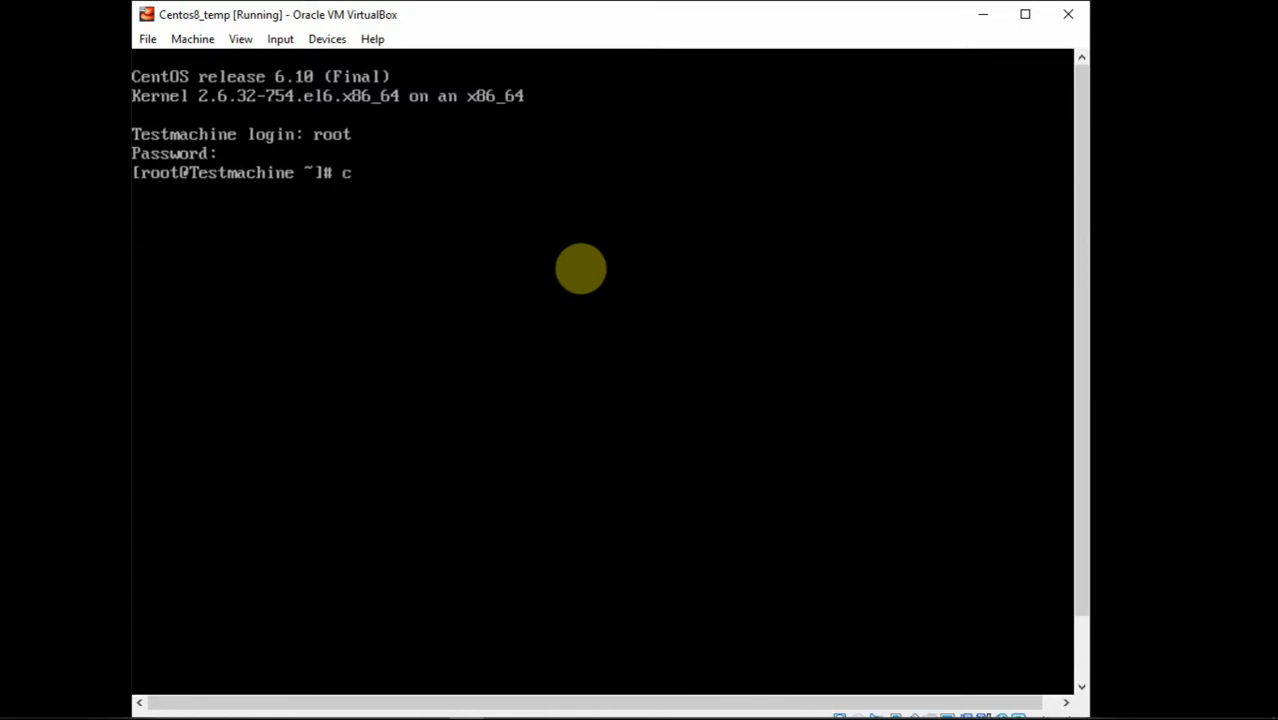
Step: Clear the screen, then halt the guest with shutdown -h now
type("lear")
key("Return")
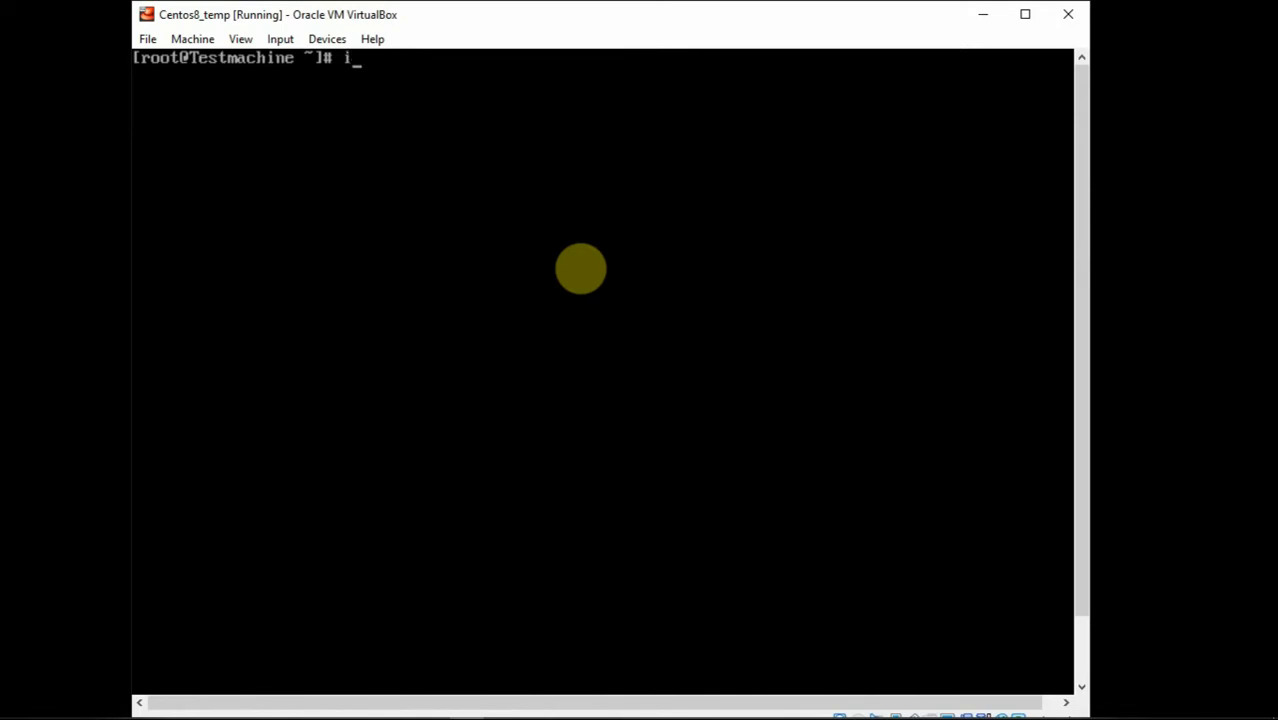
type("shutdown -h now")
key("Return")
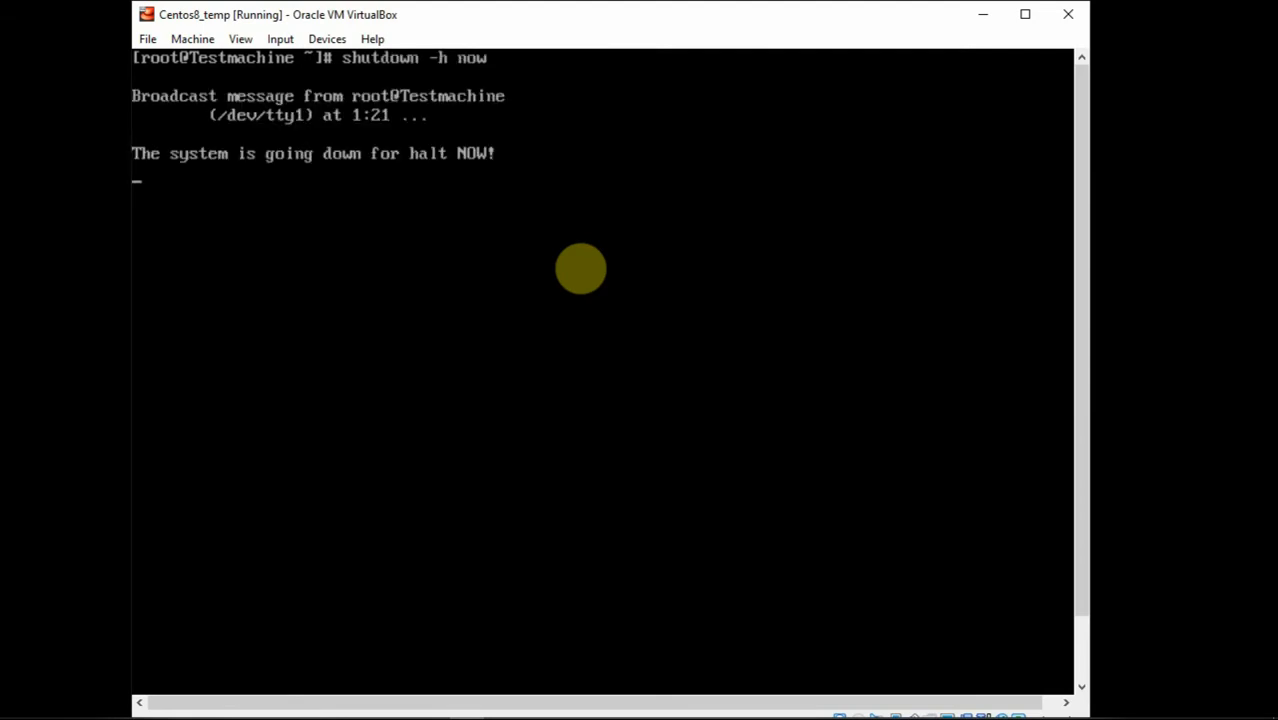